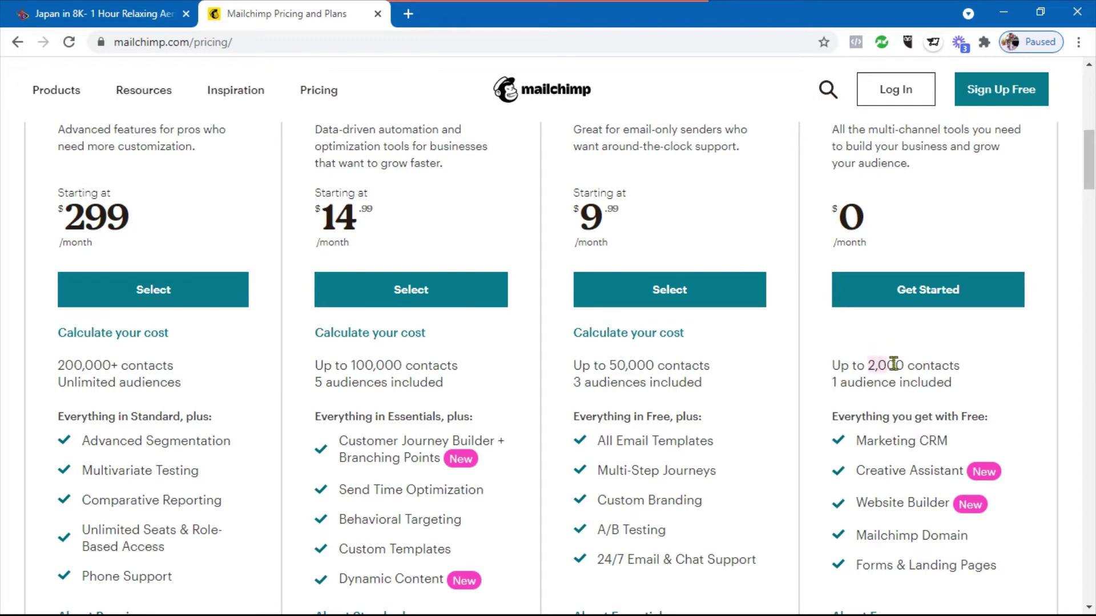
Scroll the pricing page to compare Premium, Standard, Essentials and the $0 Free plan with 2,000 contacts
scroll(888, 384, up, 3)
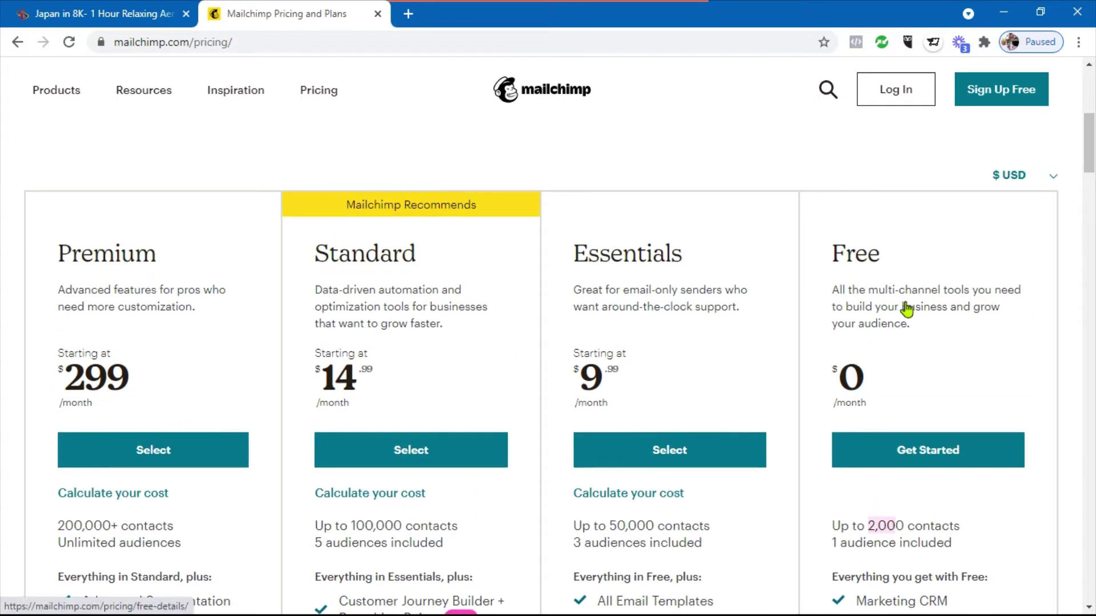
scroll(905, 311, down, 3)
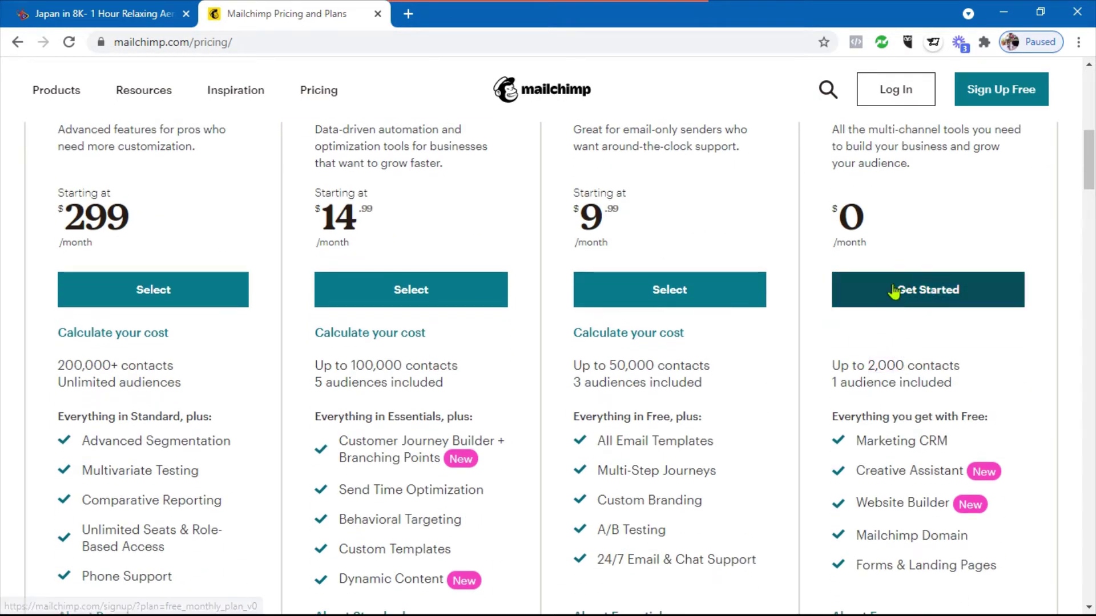
scroll(902, 288, up, 3)
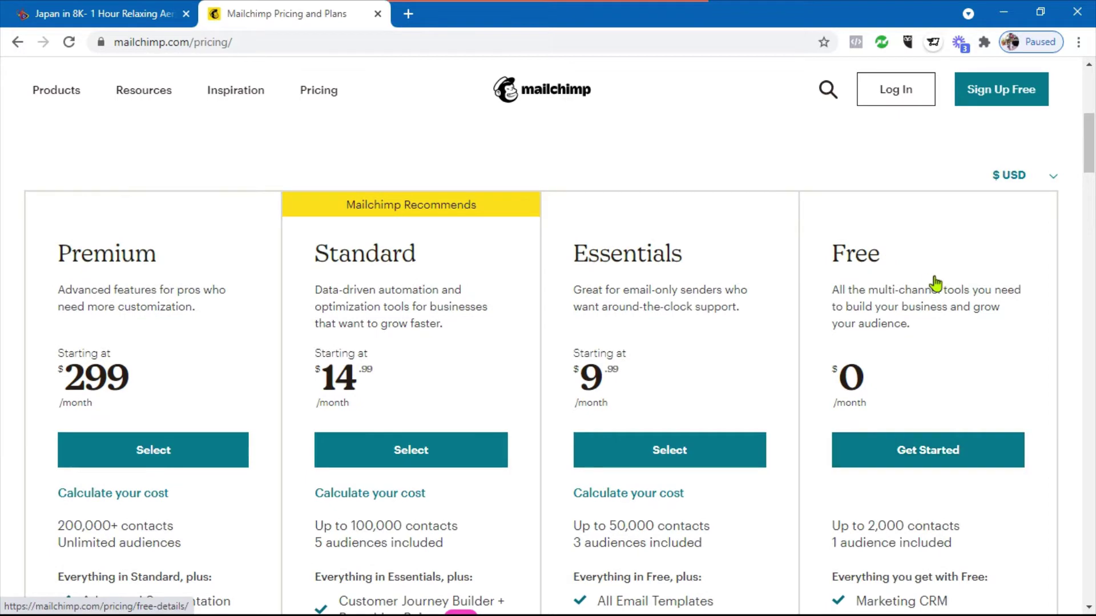
Start the Free plan signup and fill in the email address and a username
click(911, 459)
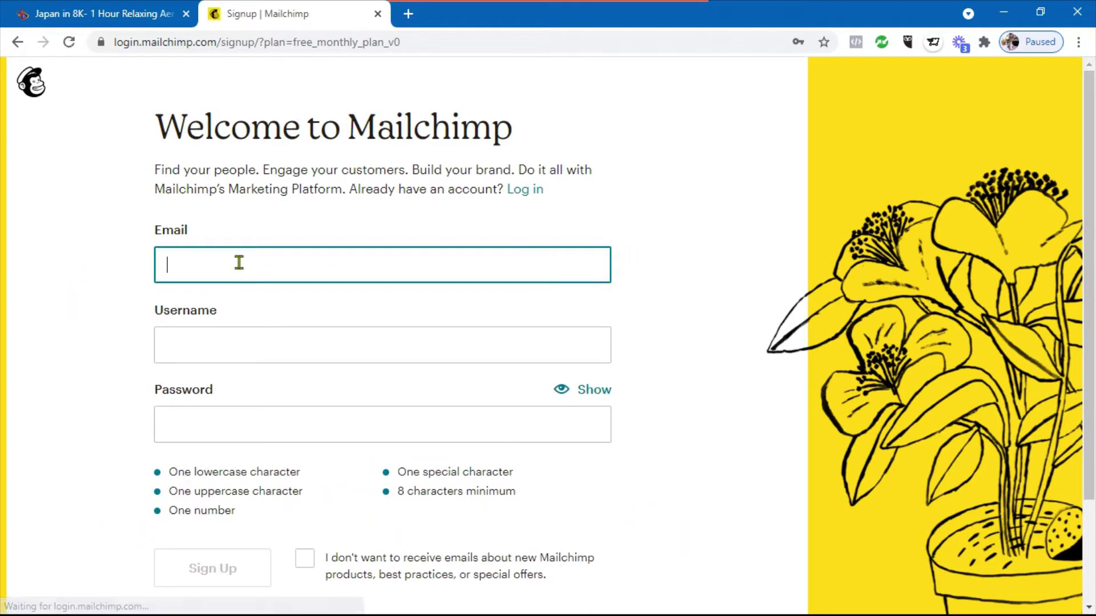
text(s)
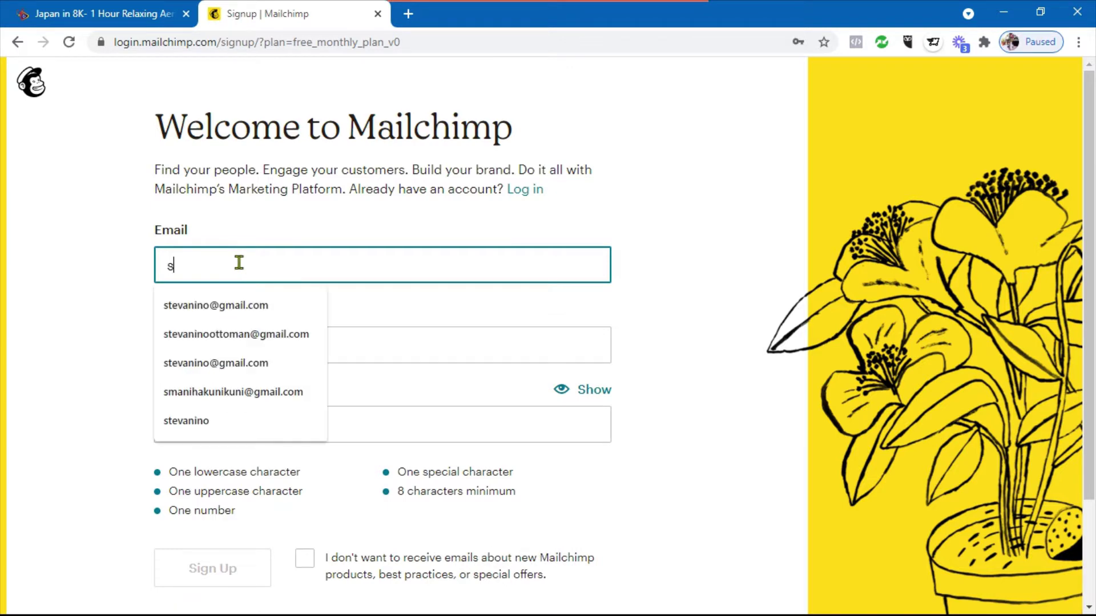
click(241, 299)
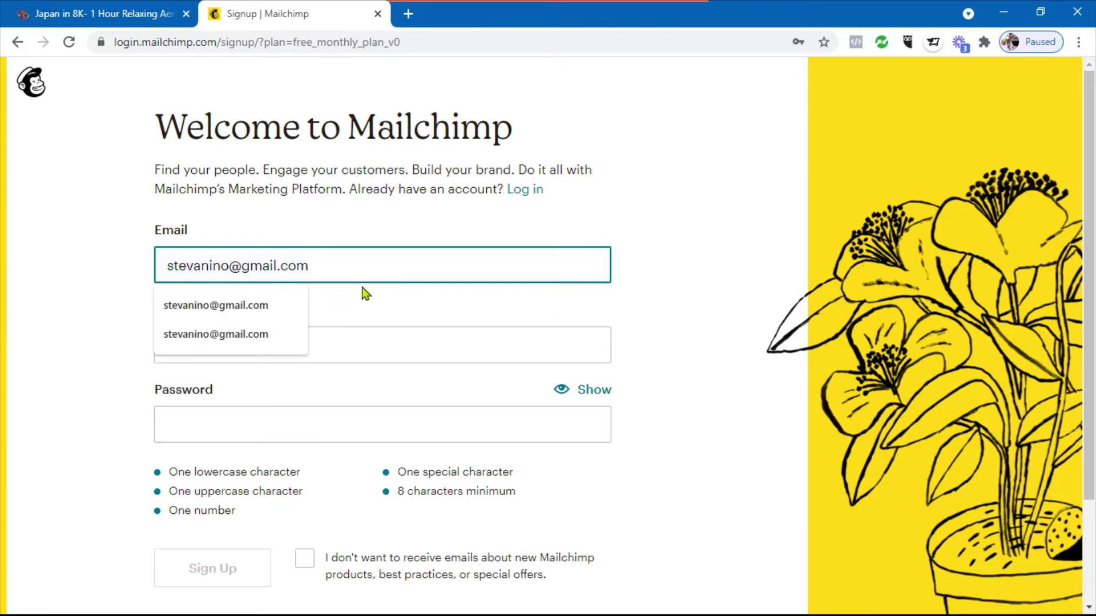
click(353, 342)
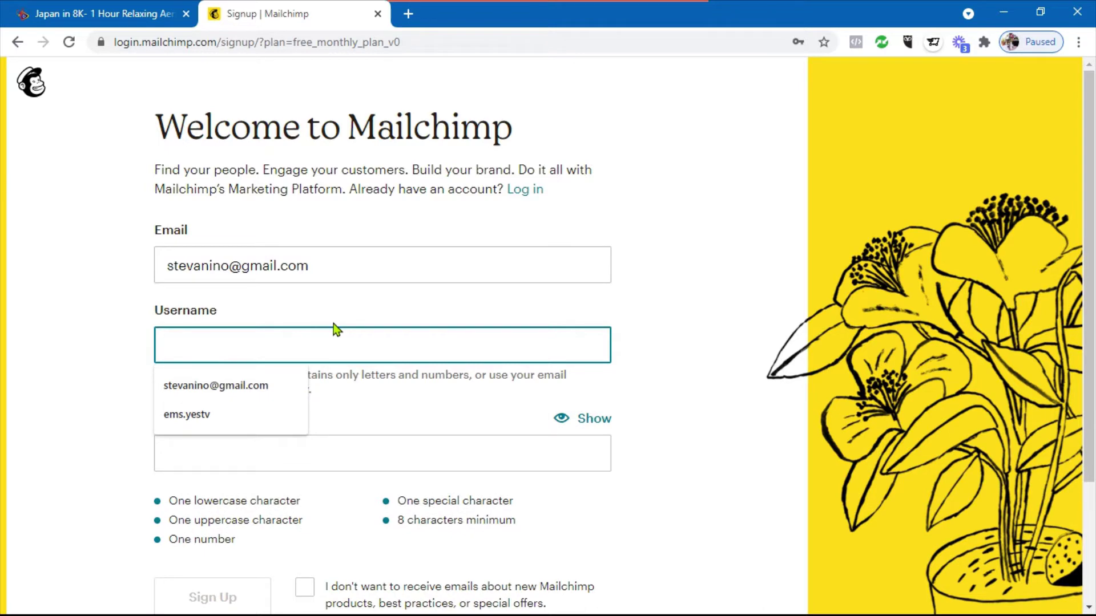
text(stevaninome)
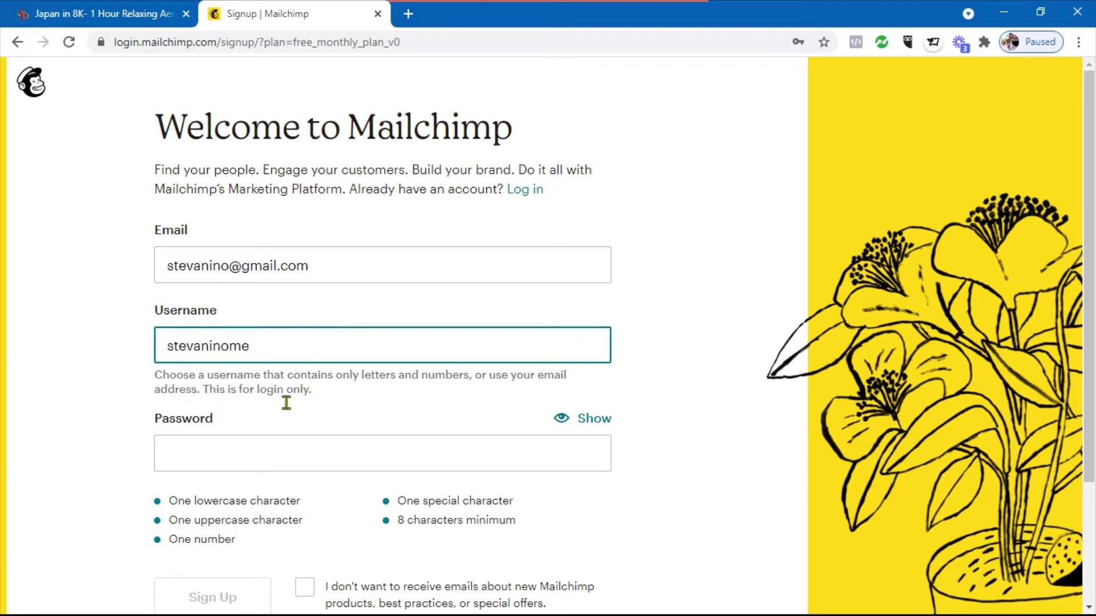
Replace the password with a more secure one and submit the signup form
click(264, 448)
click(413, 377)
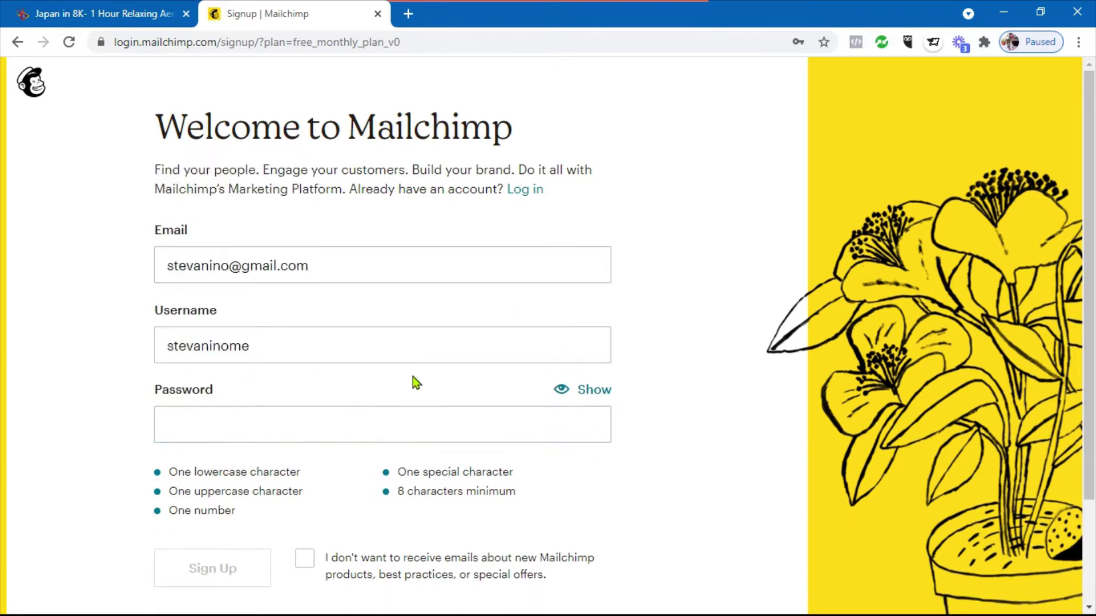
click(415, 420)
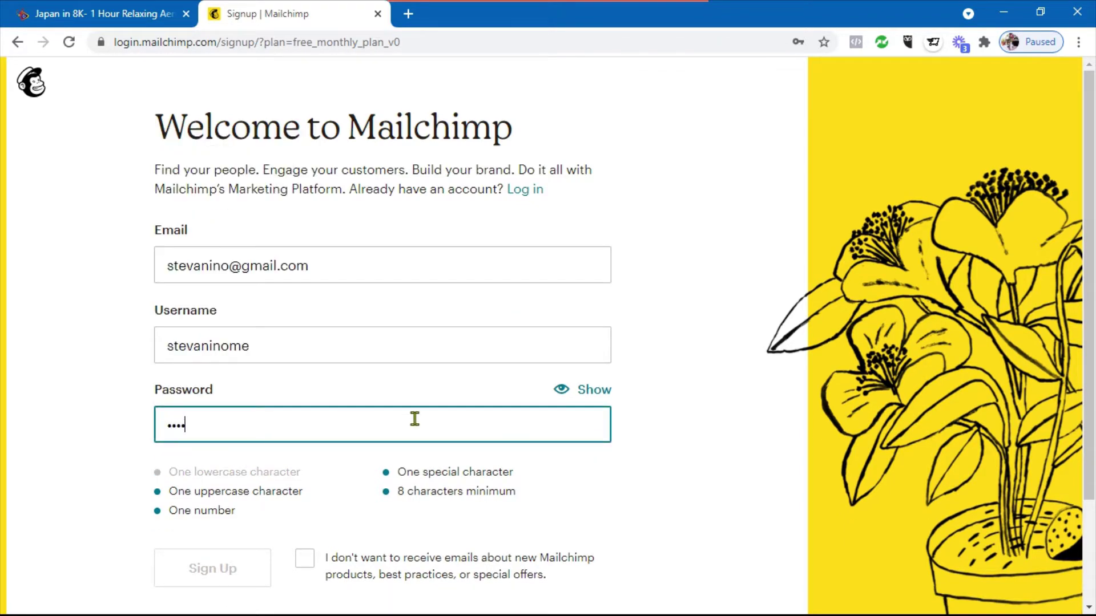
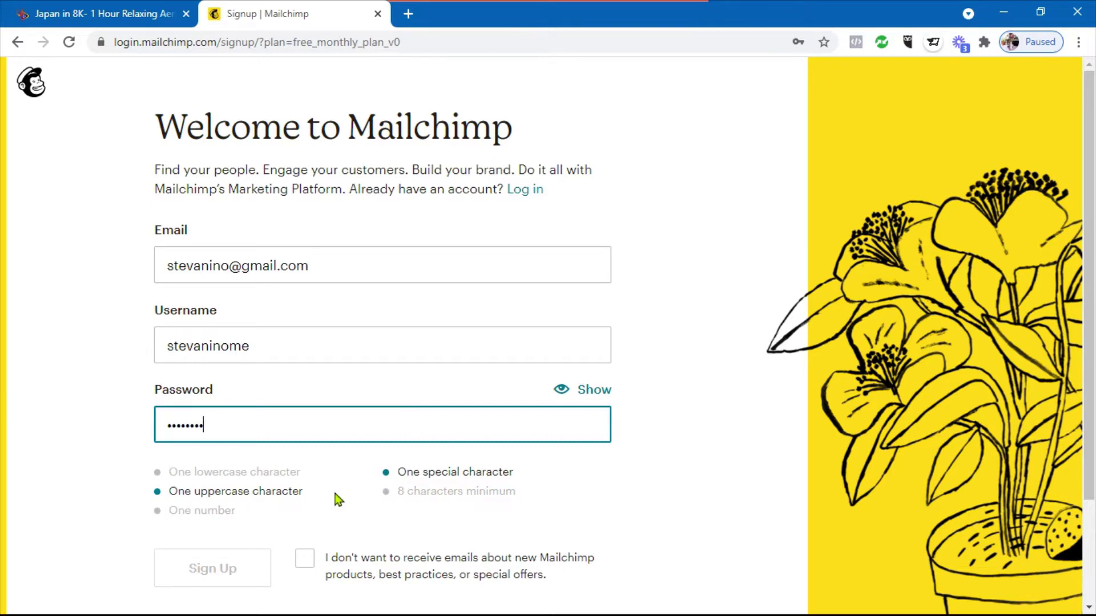
scroll(408, 426, down, 1)
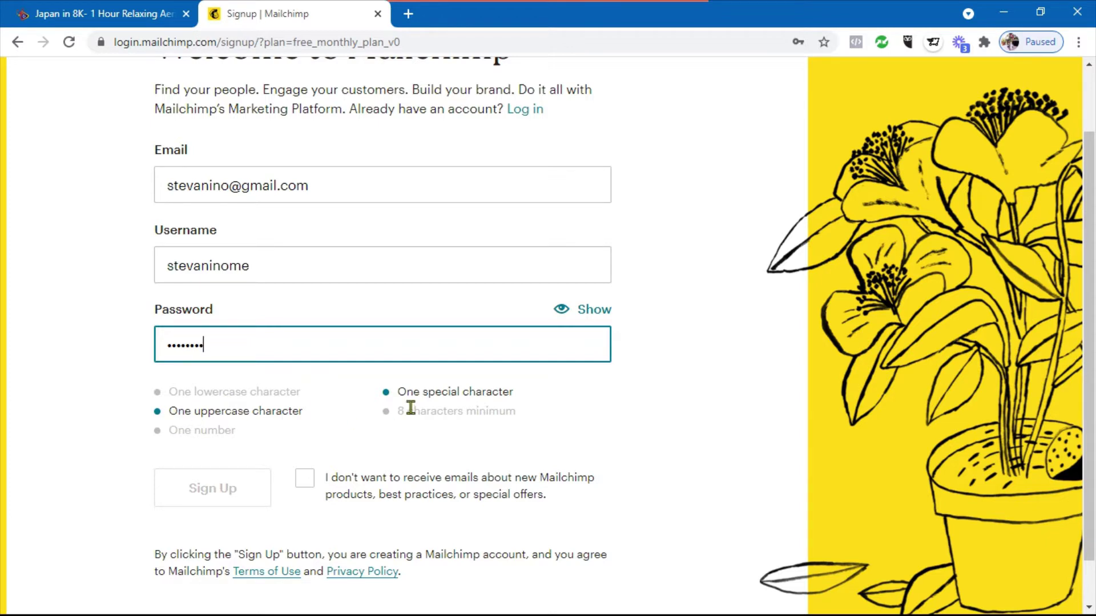
double_click(230, 347)
text(••••)
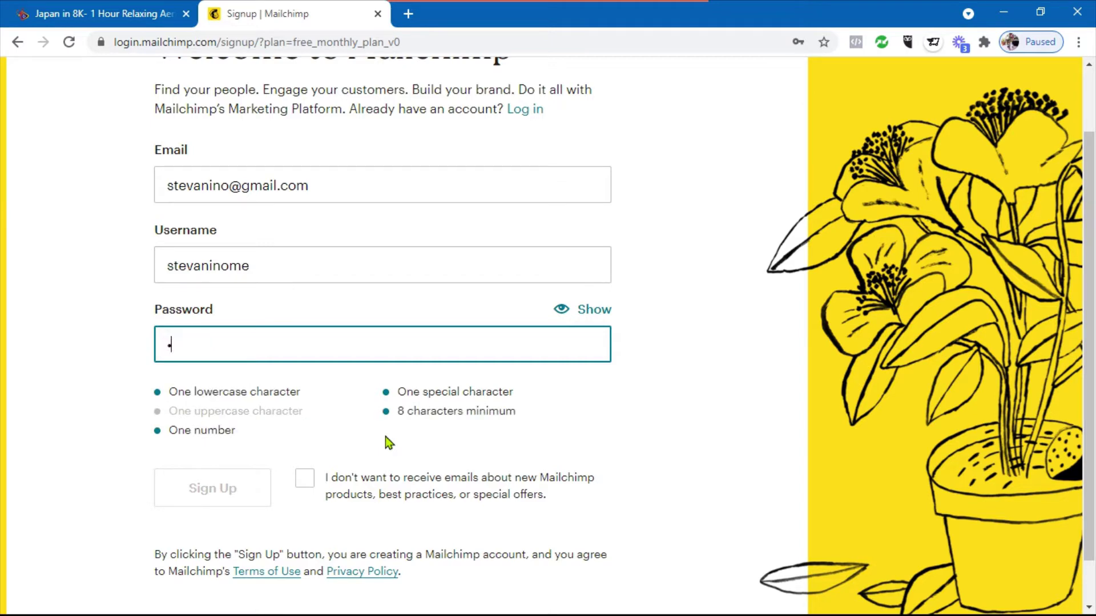
text(••••)
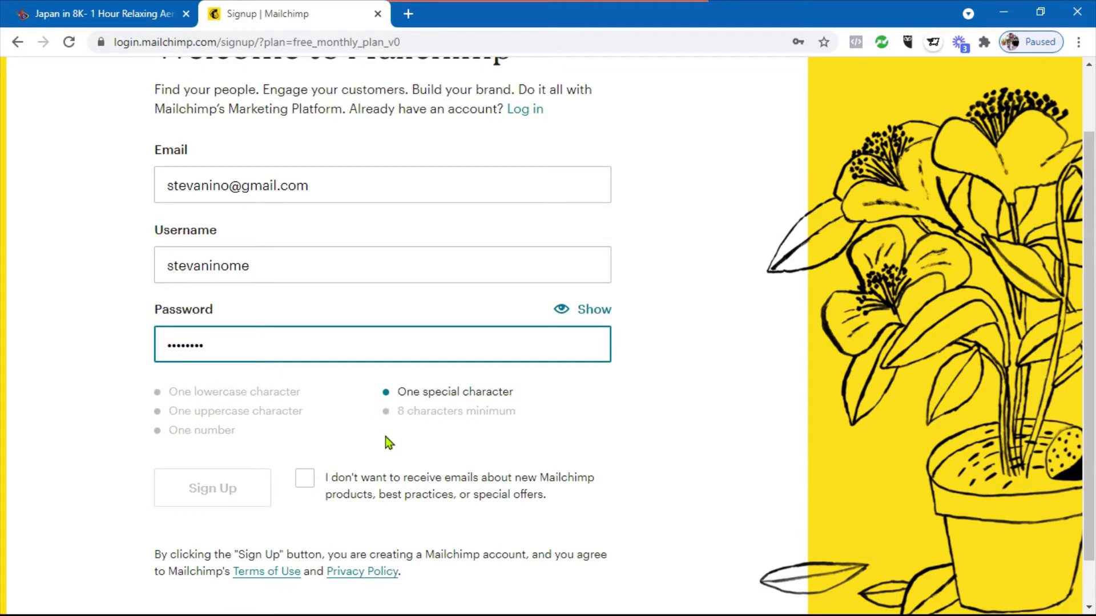
text(••)
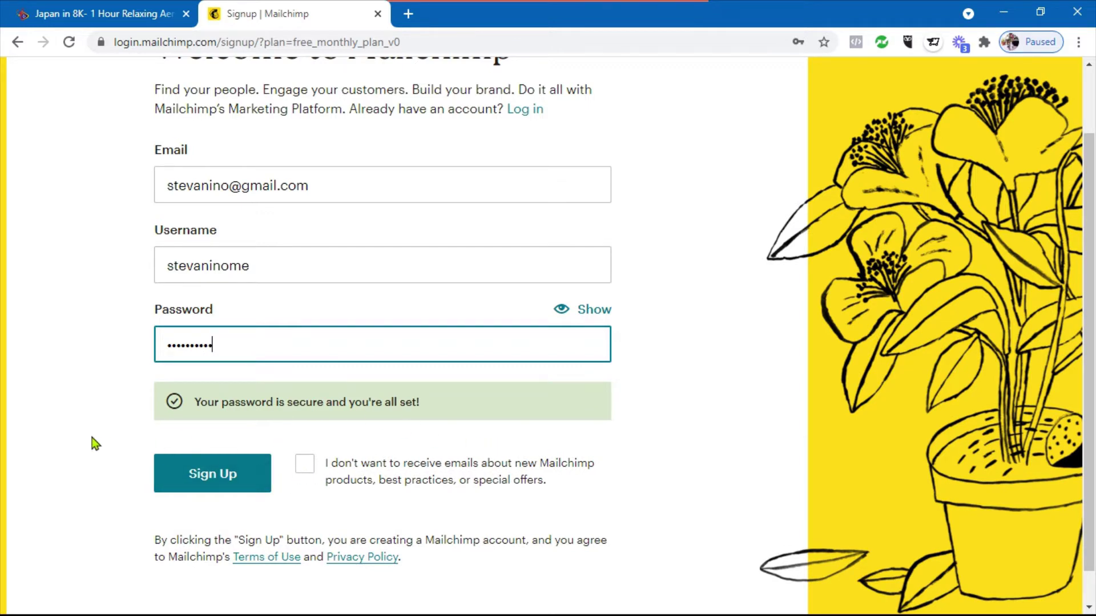
click(203, 479)
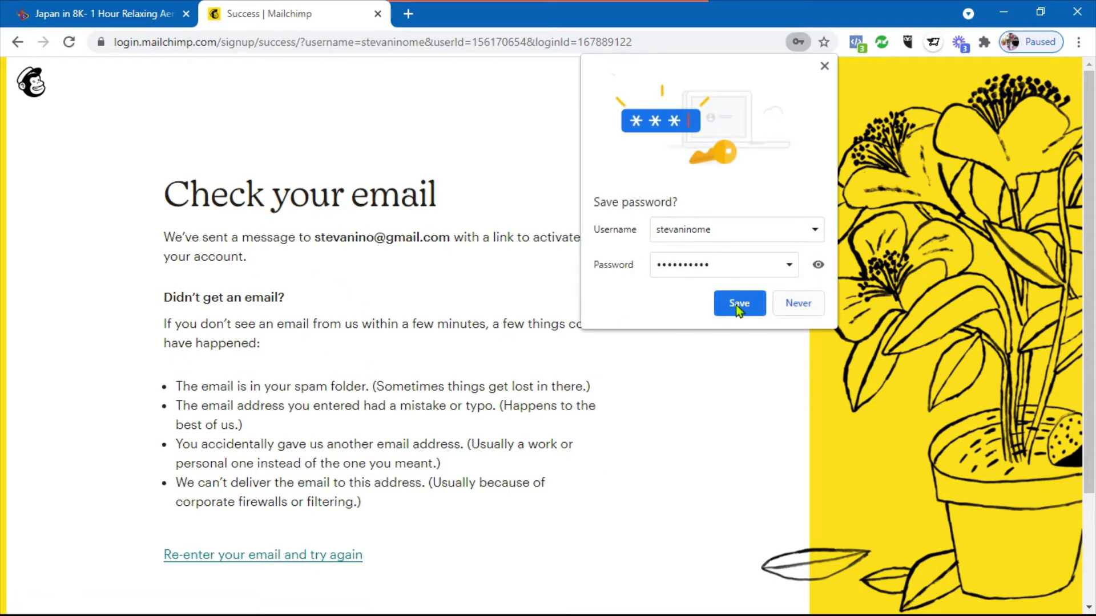
Save the login in Chrome and open the pasted account activation link
click(743, 305)
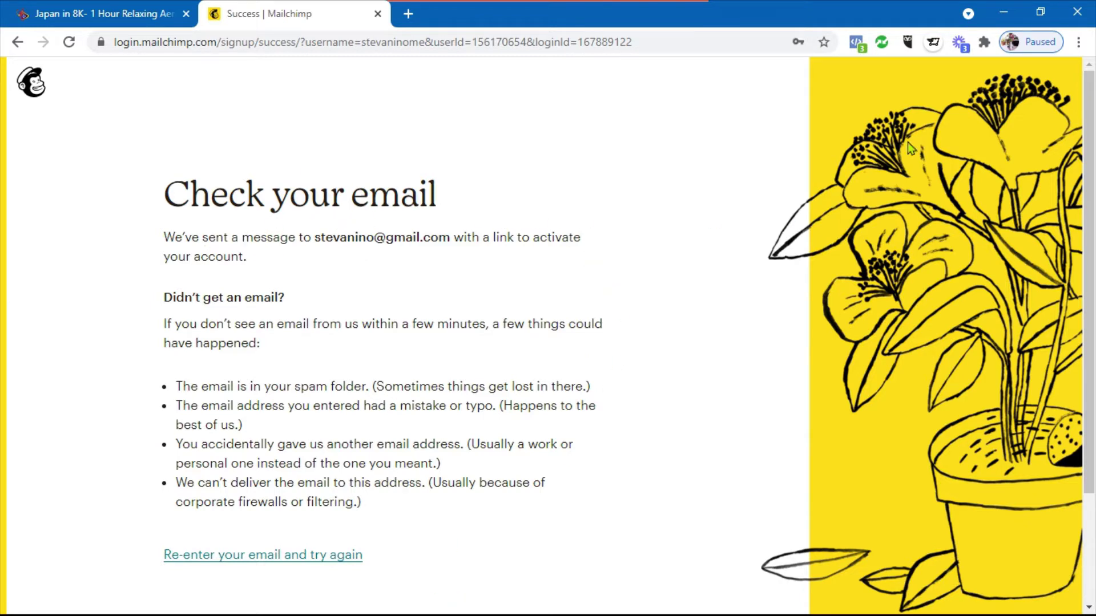
click(748, 42)
key(ctrl+v)
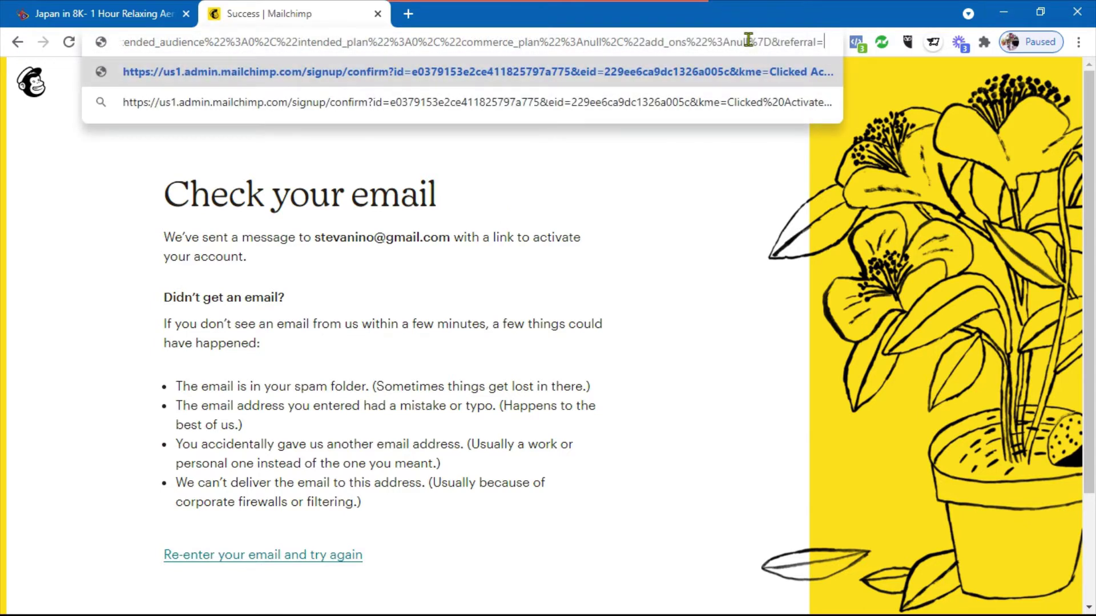
key(Return)
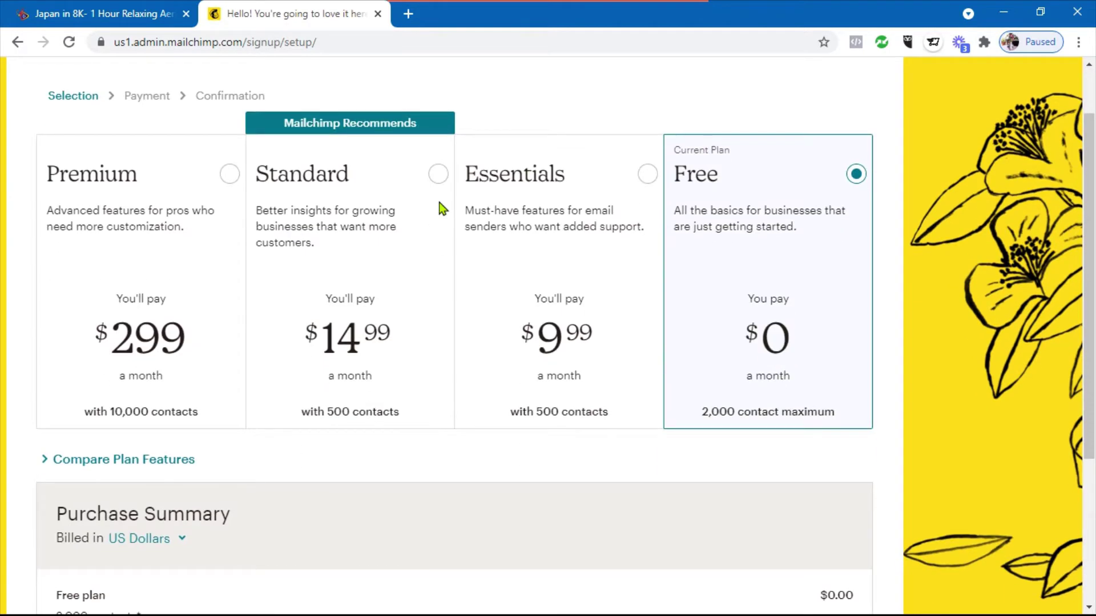
Keep the $0 Free plan and continue to the account setup form
scroll(442, 208, up, 1)
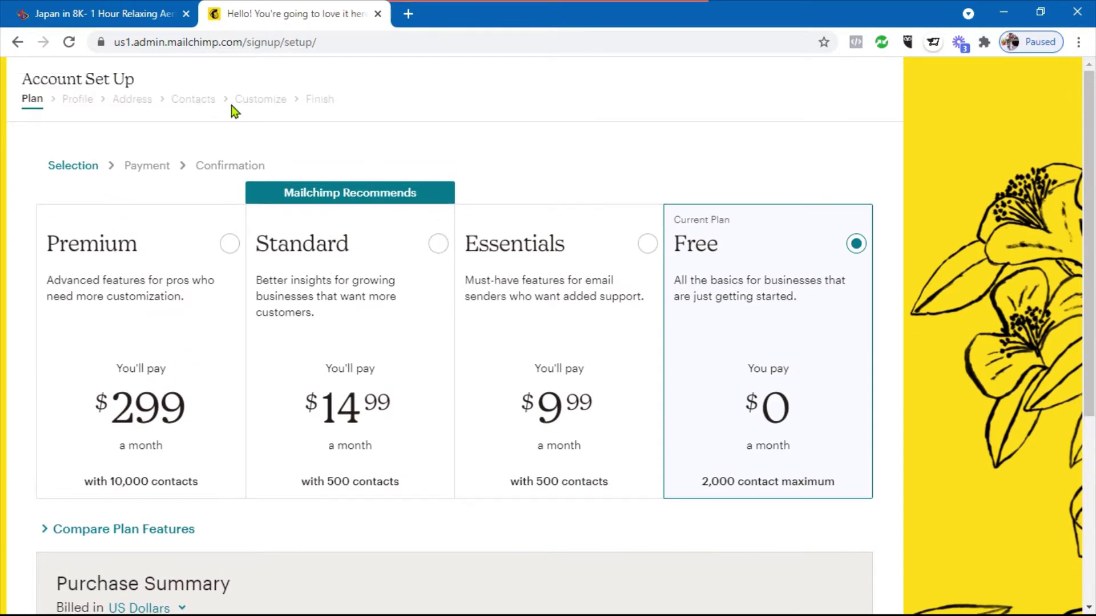
scroll(231, 105, down, 4)
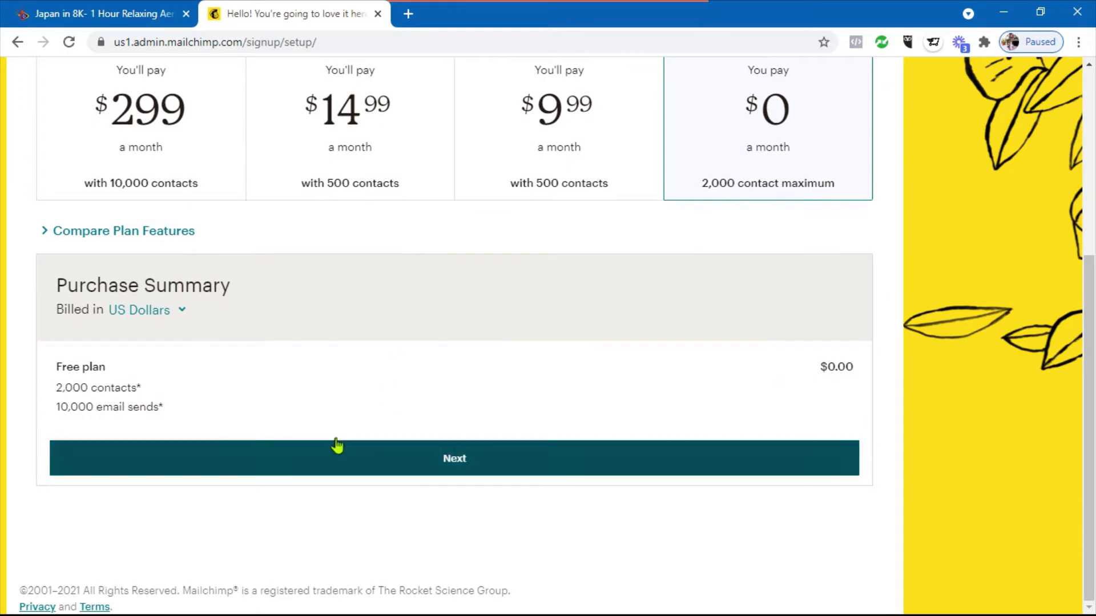
click(337, 472)
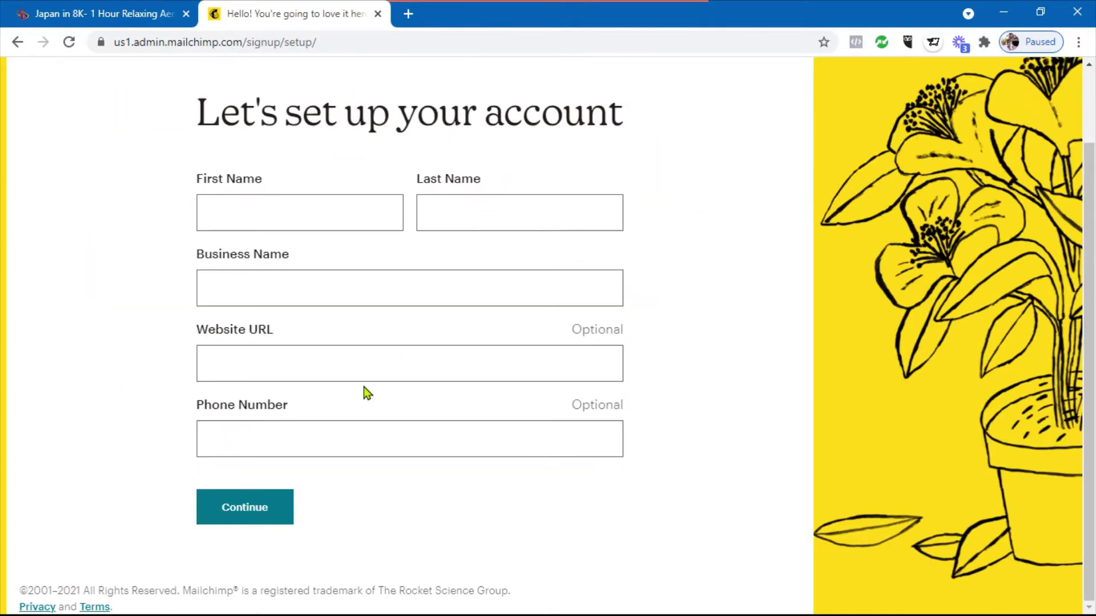
Enter the first and last name in the profile form
click(242, 211)
key(Tab)
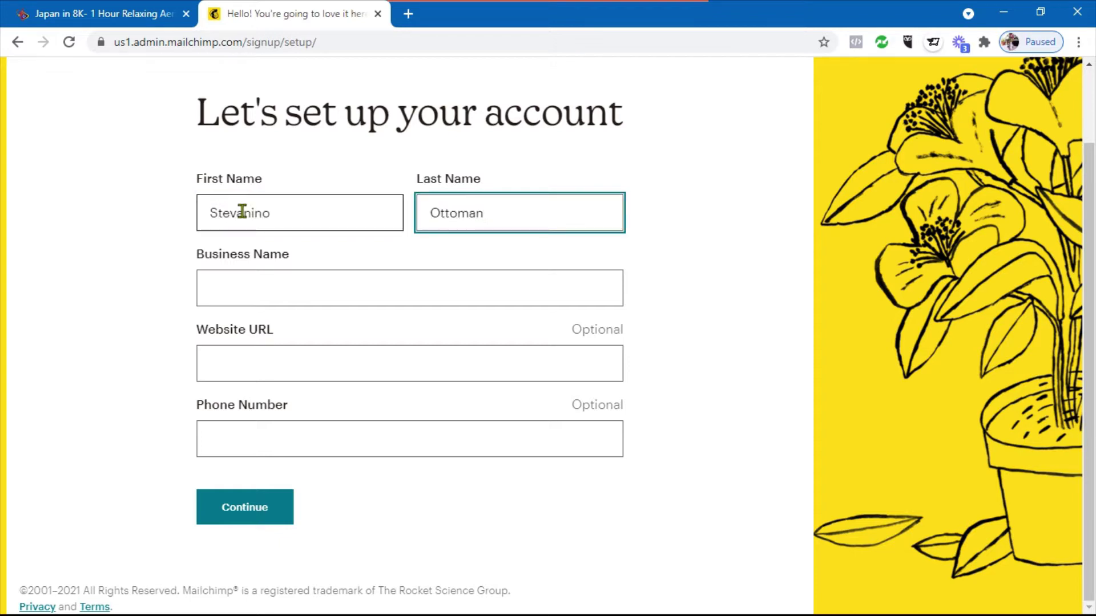
click(265, 290)
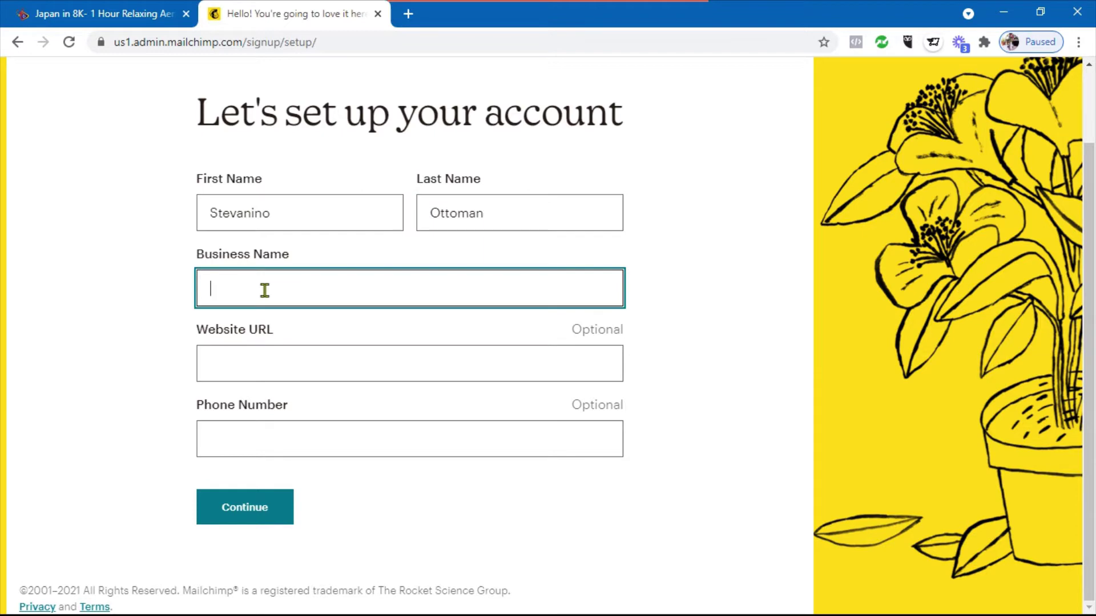
text(Digital April)
click(270, 368)
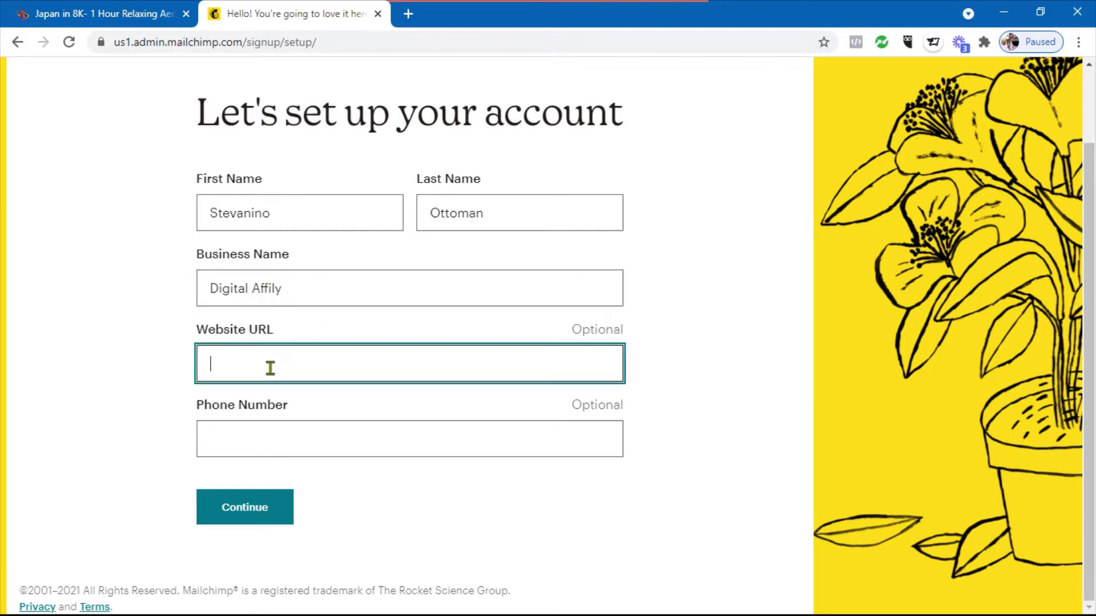
text(http)
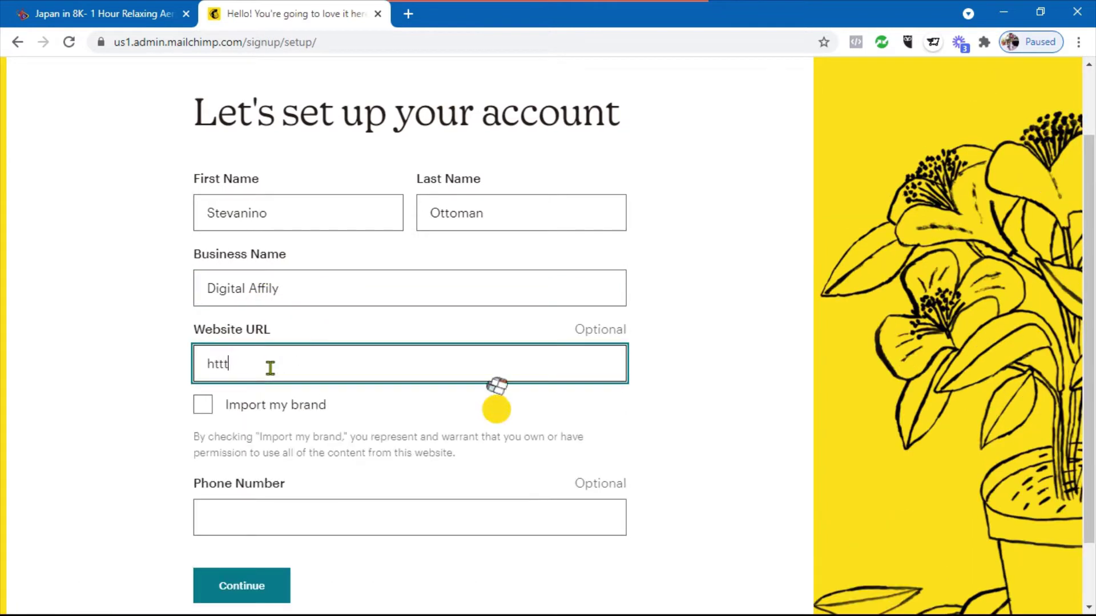
key(BackSpace)
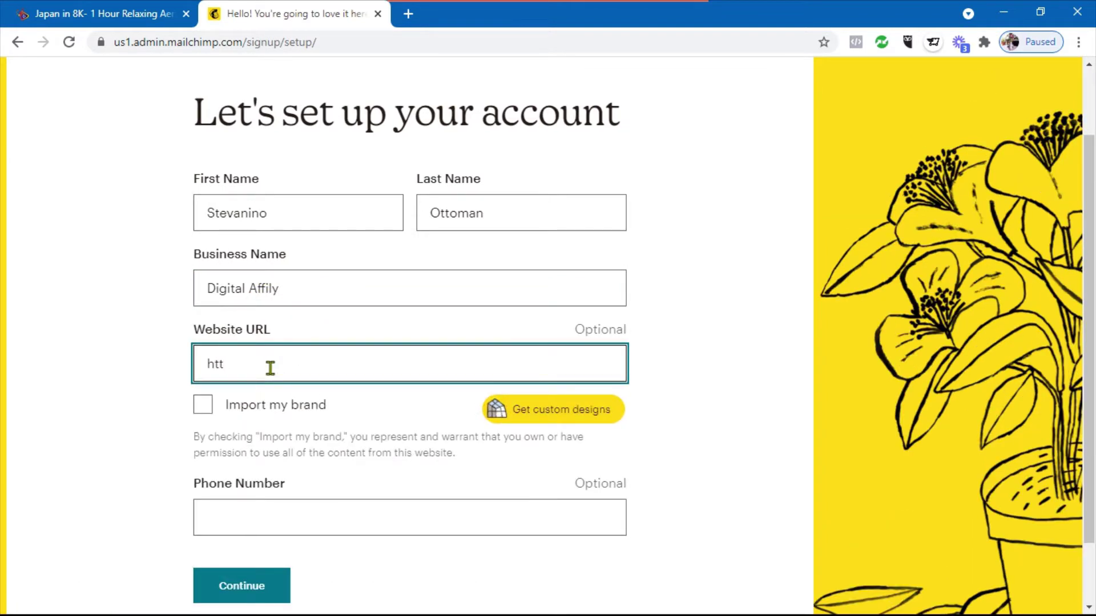
text(p://)
text(s://)
text(digitalaffil)
text(y.com)
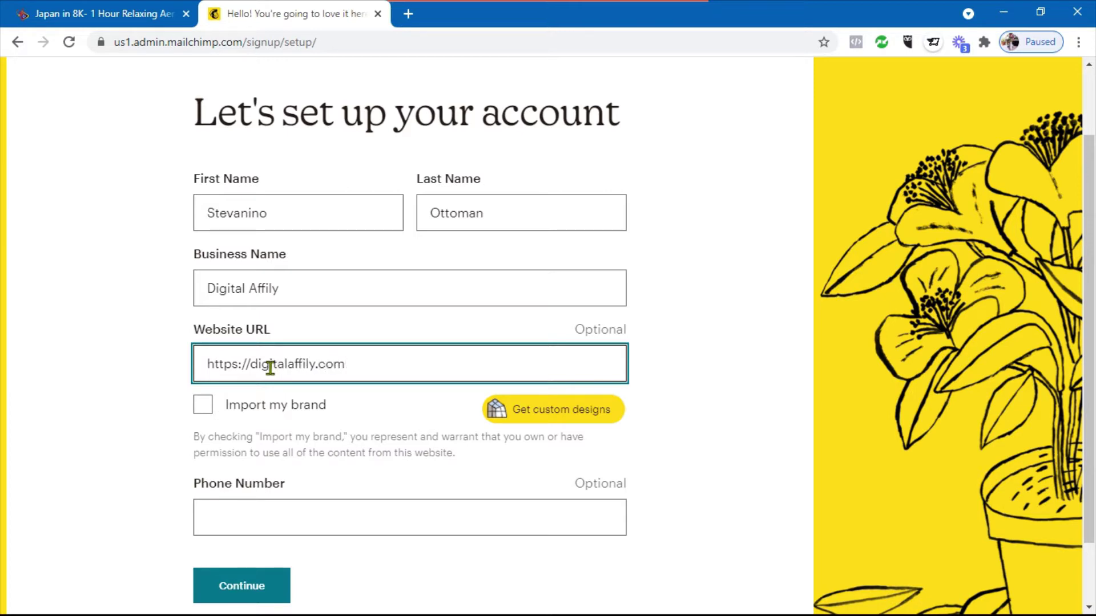
Fill the phone number from autofill without its hyphen, leaving promotional call consent unchecked
mouse_move(552, 418)
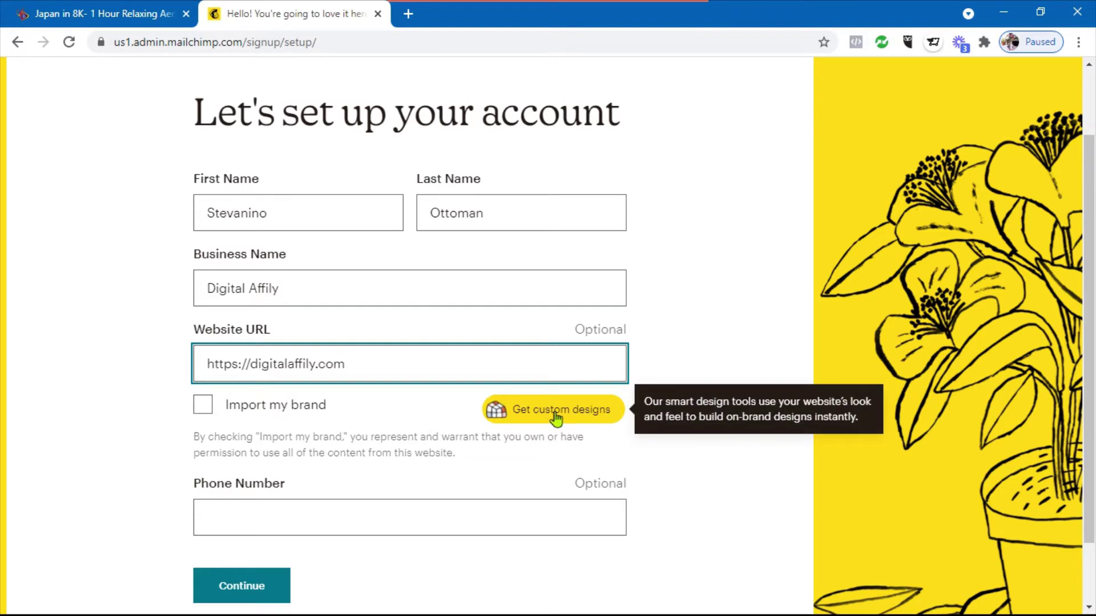
scroll(151, 411, down, 2)
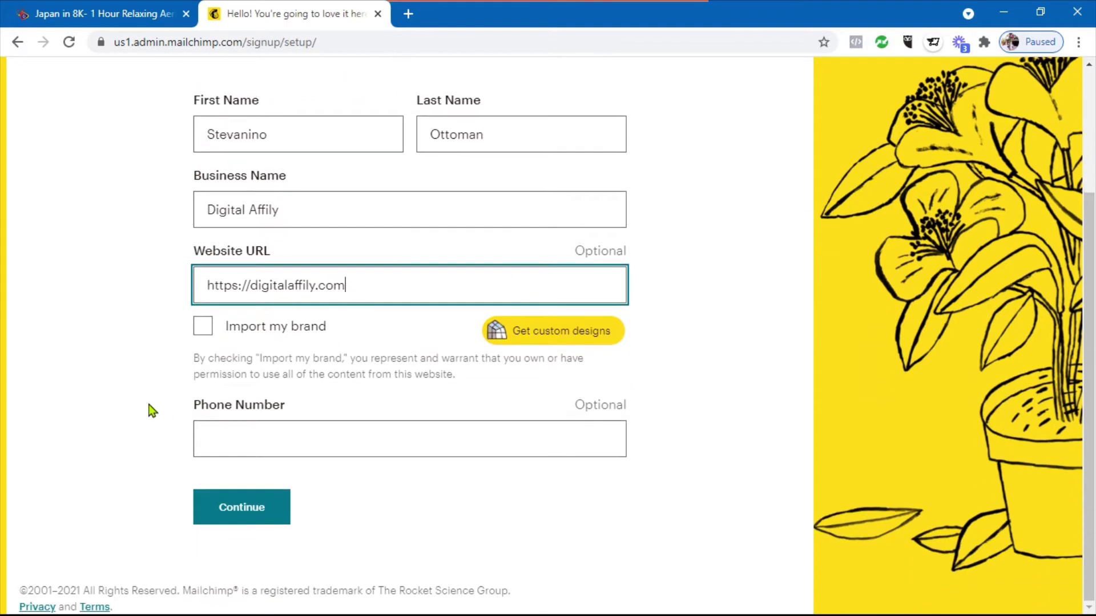
click(262, 443)
click(243, 473)
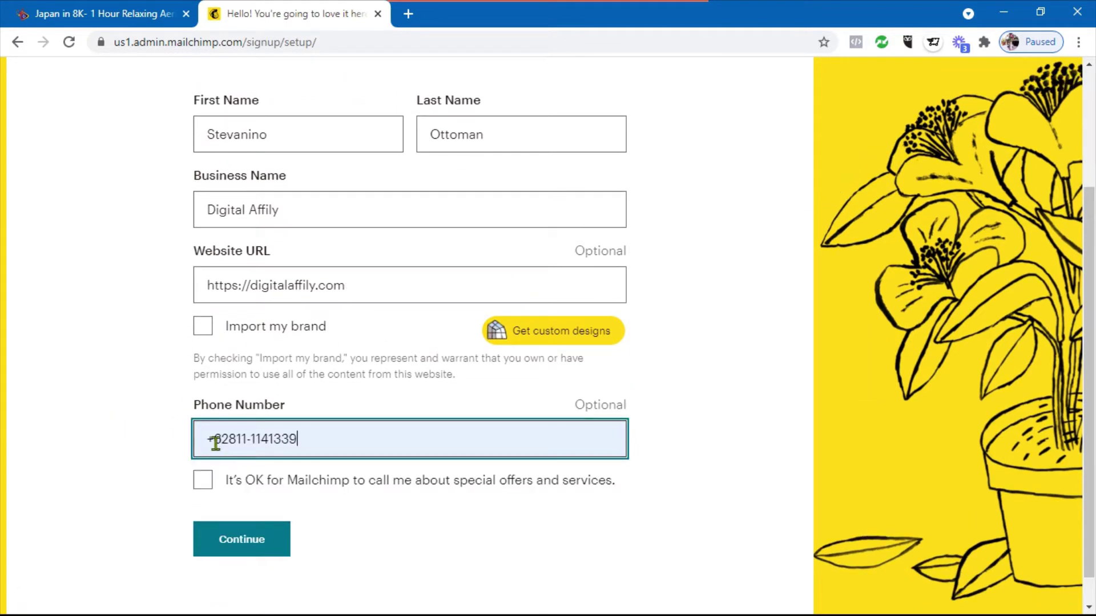
click(248, 440)
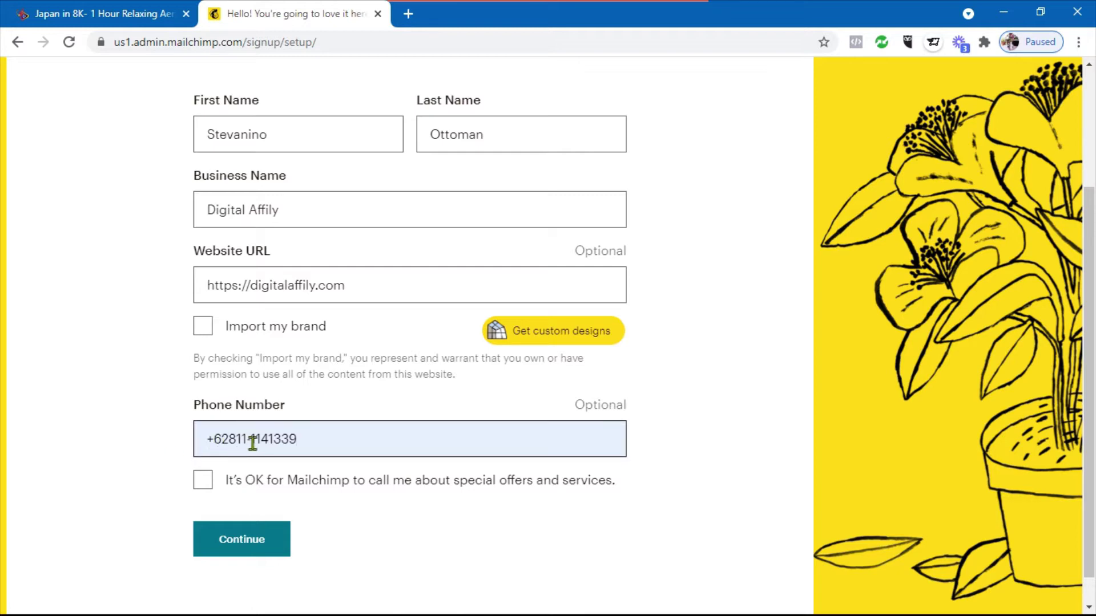
key(BackSpace)
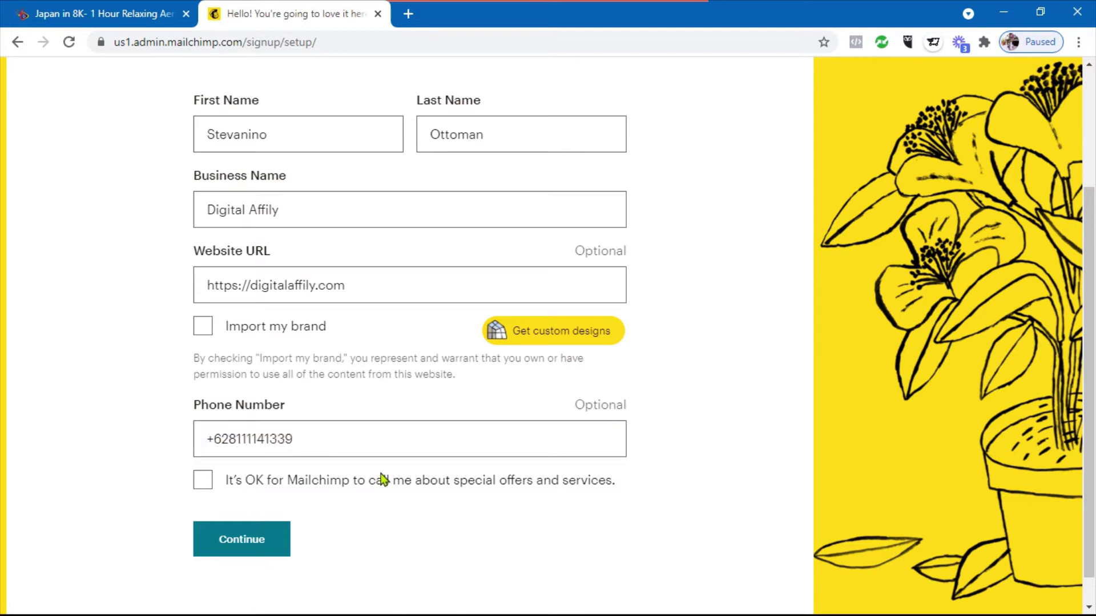
click(300, 483)
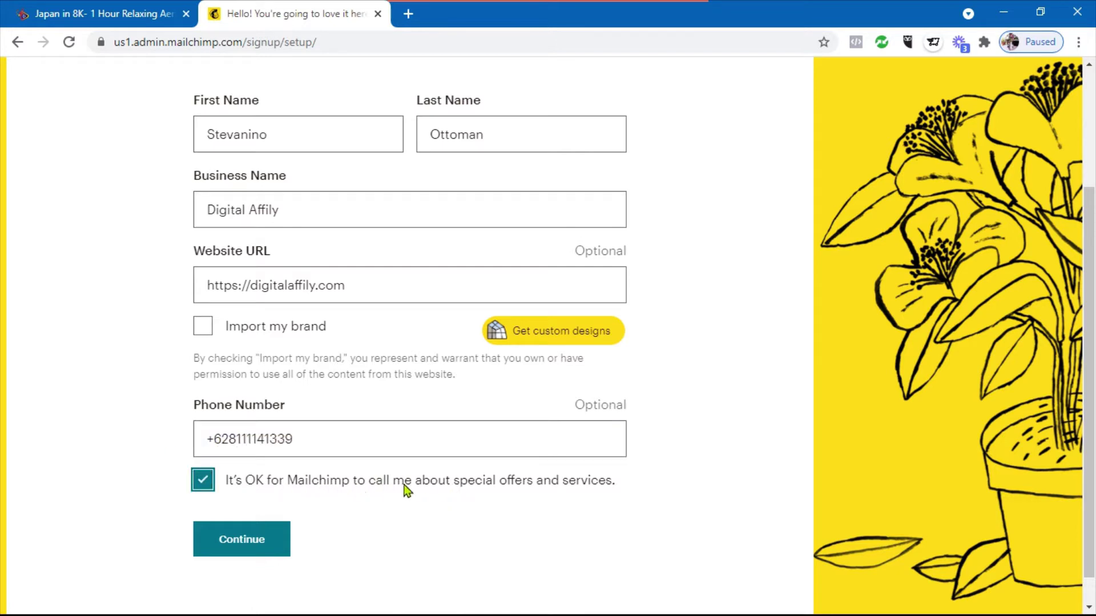
click(204, 480)
Submit the profile and enter both street address lines on the address form
click(235, 551)
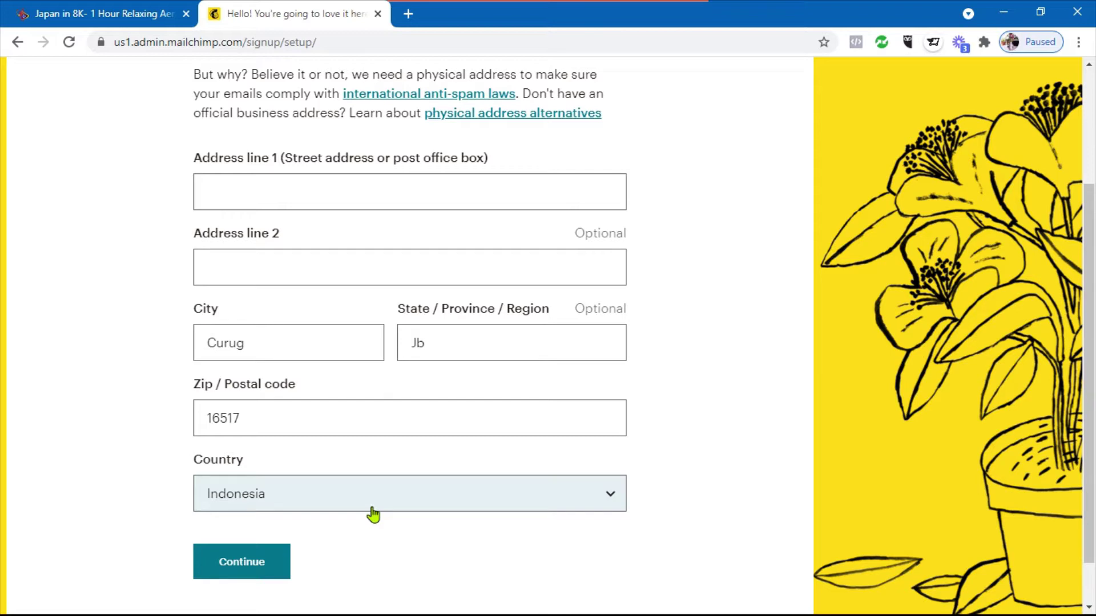
scroll(373, 514, up, 3)
click(276, 351)
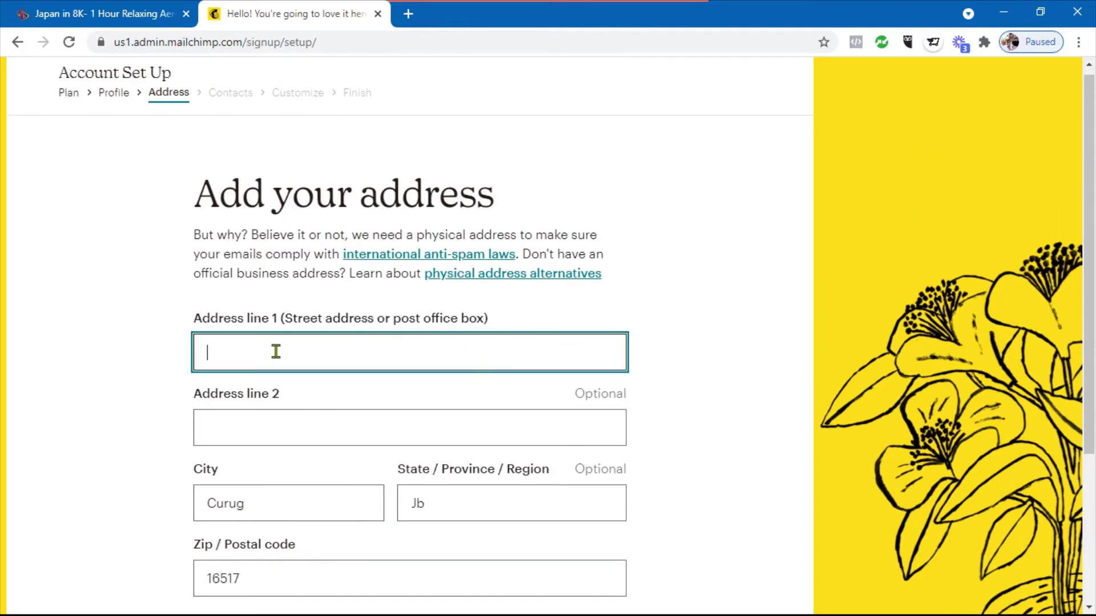
click(279, 420)
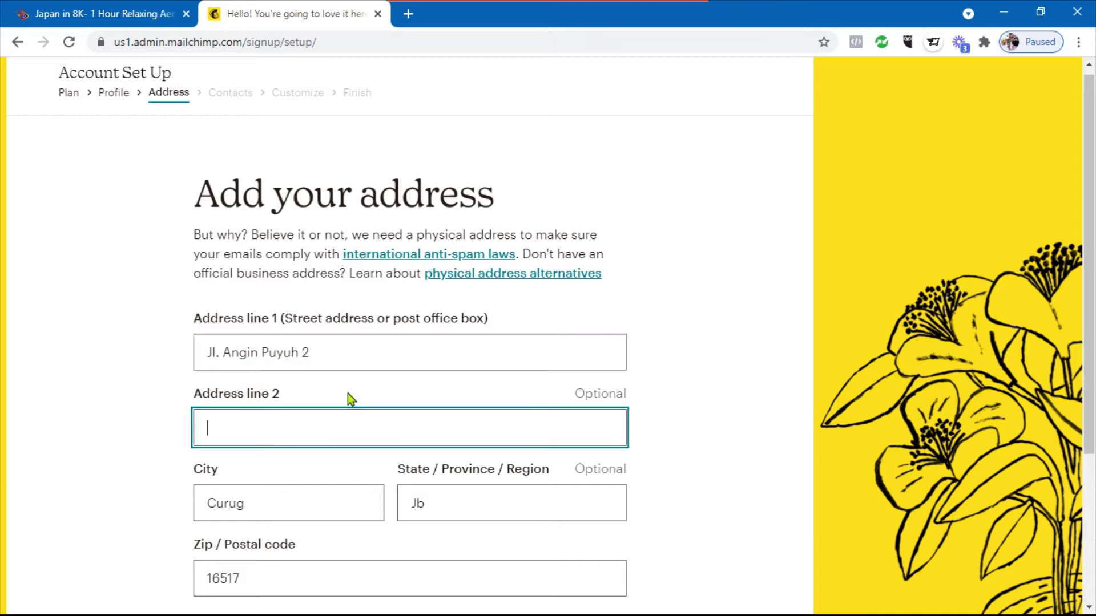
text(Pondo)
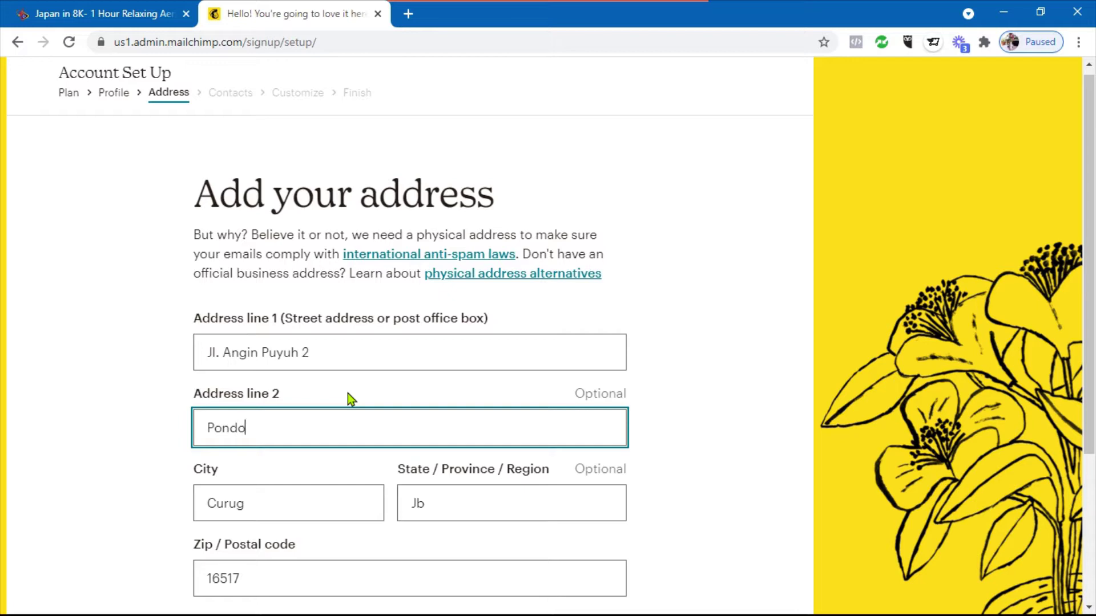
text(k Labu, Cilanca)
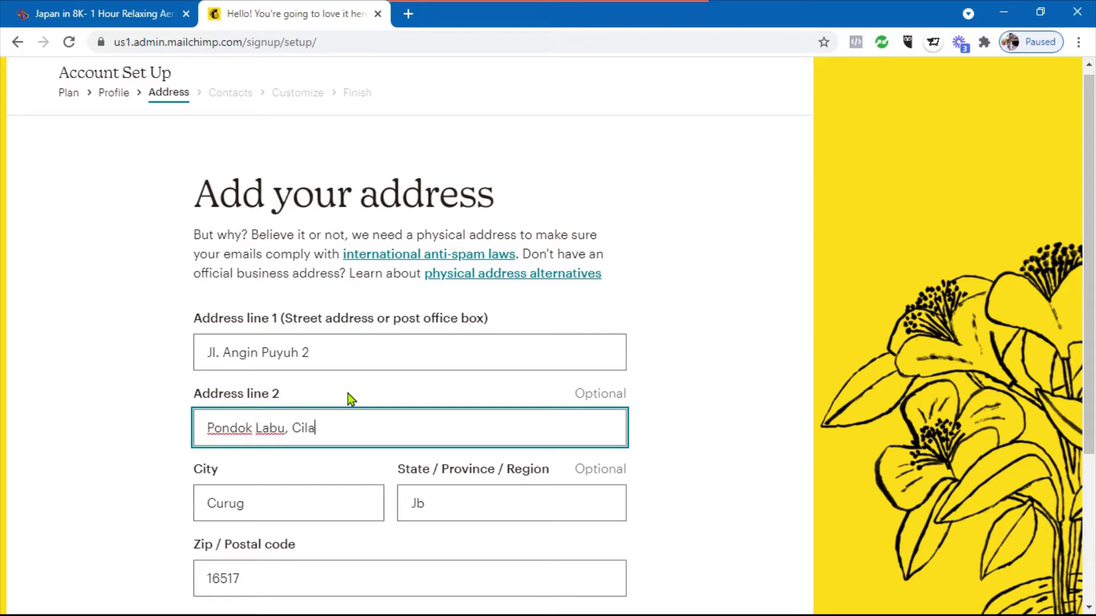
key(BackSpace)
key(BackSpace)
text(dak)
Replace the prefilled city and State/Province values, then submit the address
scroll(348, 393, down, 1)
click(193, 422)
text(Jakar)
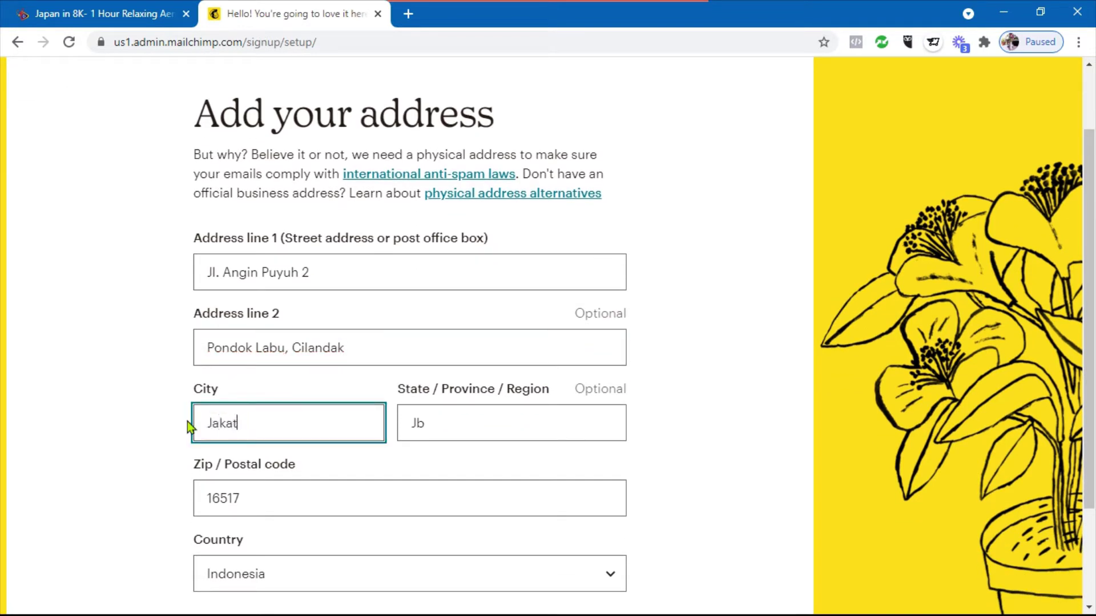
key(BackSpace)
text(rta)
click(440, 429)
key(BackSpace)
key(BackSpace)
text(DKI)
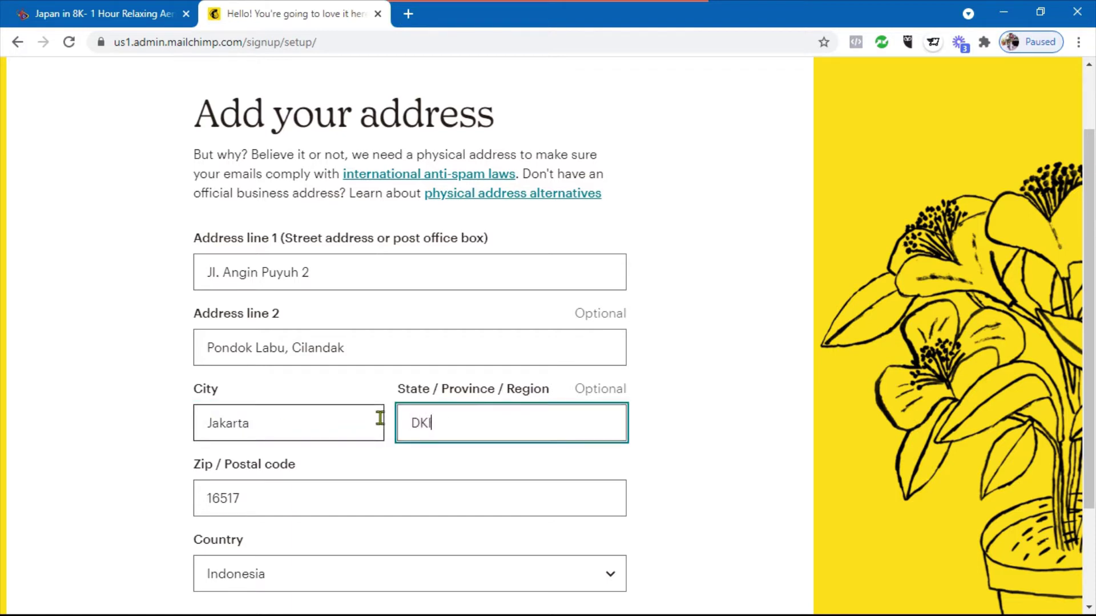
scroll(380, 416, down, 2)
key(Tab)
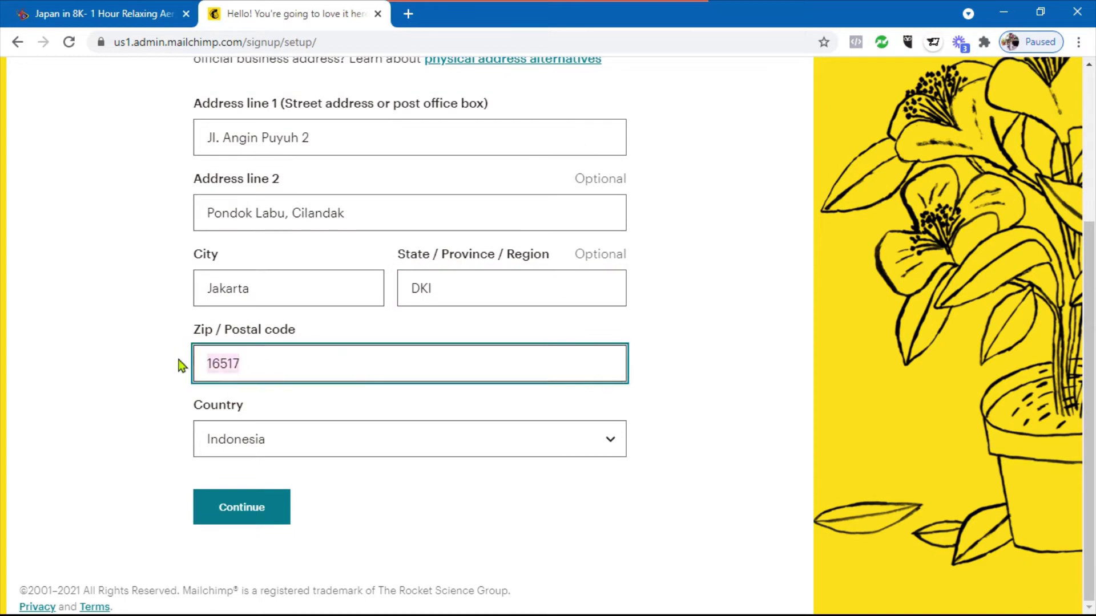
key(Return)
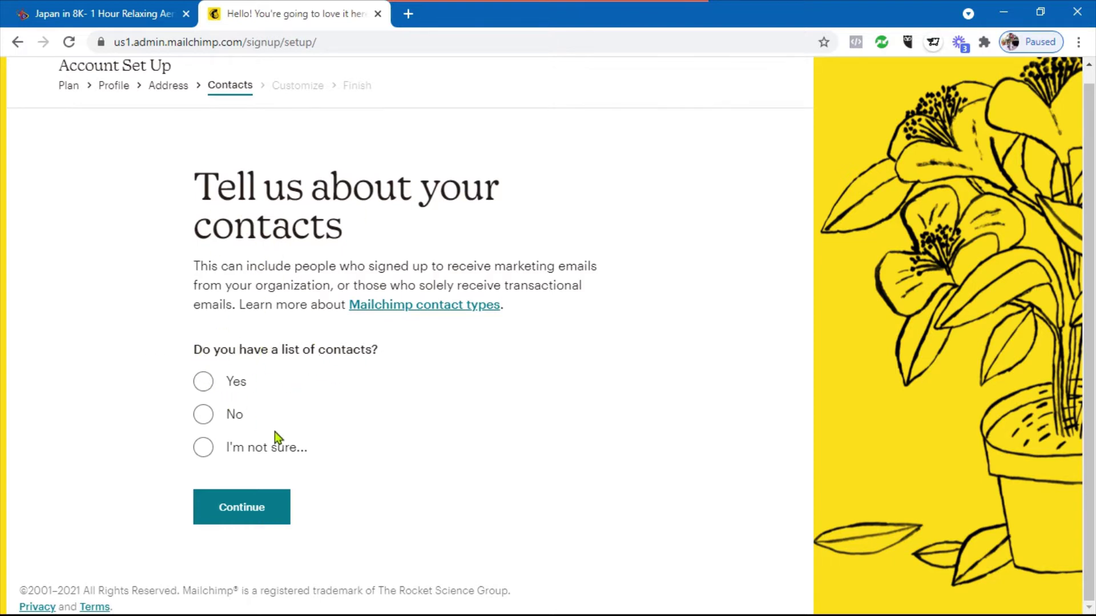
Answer No to an existing contact list, then select Services and Other: Course, Digital Products
click(205, 413)
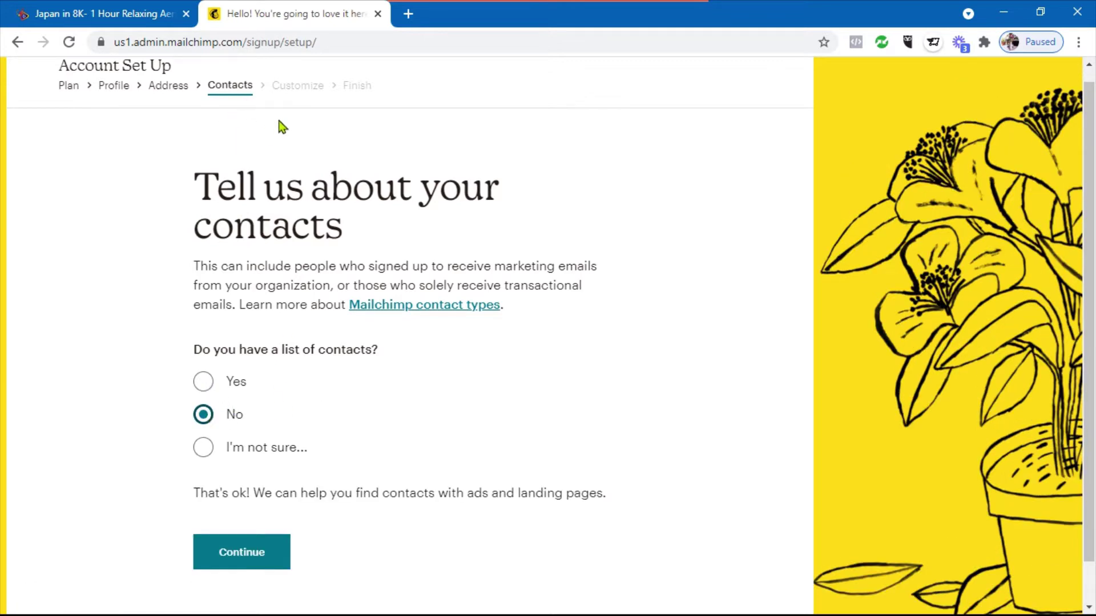
click(251, 540)
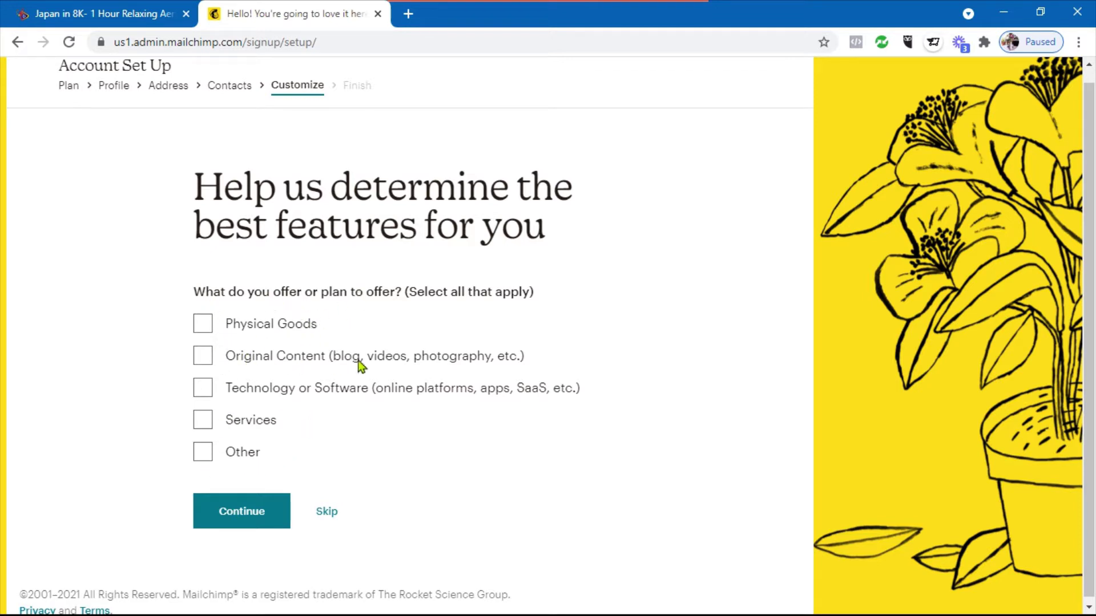
click(205, 425)
click(203, 452)
scroll(354, 420, down, 1)
click(264, 464)
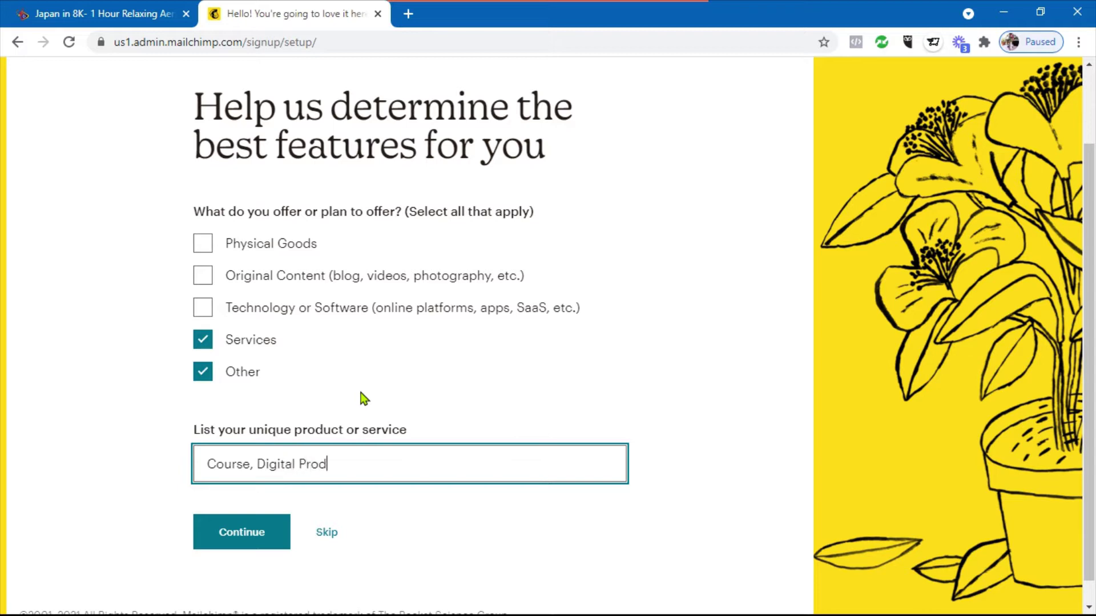
text(s)
click(246, 537)
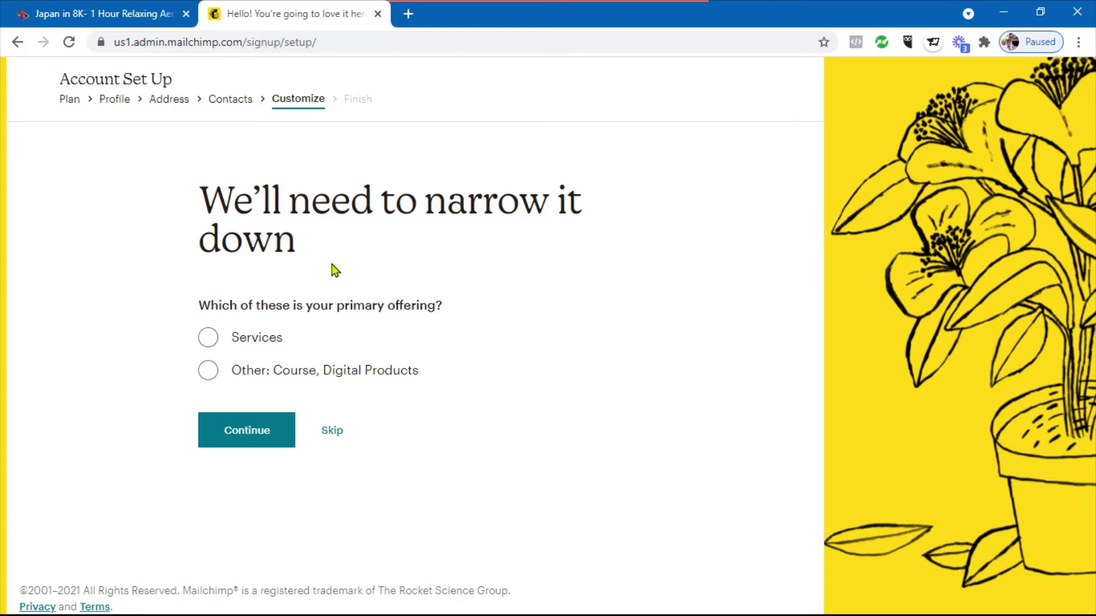
Make Course, Digital Products the primary offering, sold through our own website or e-commerce store
click(209, 371)
click(250, 434)
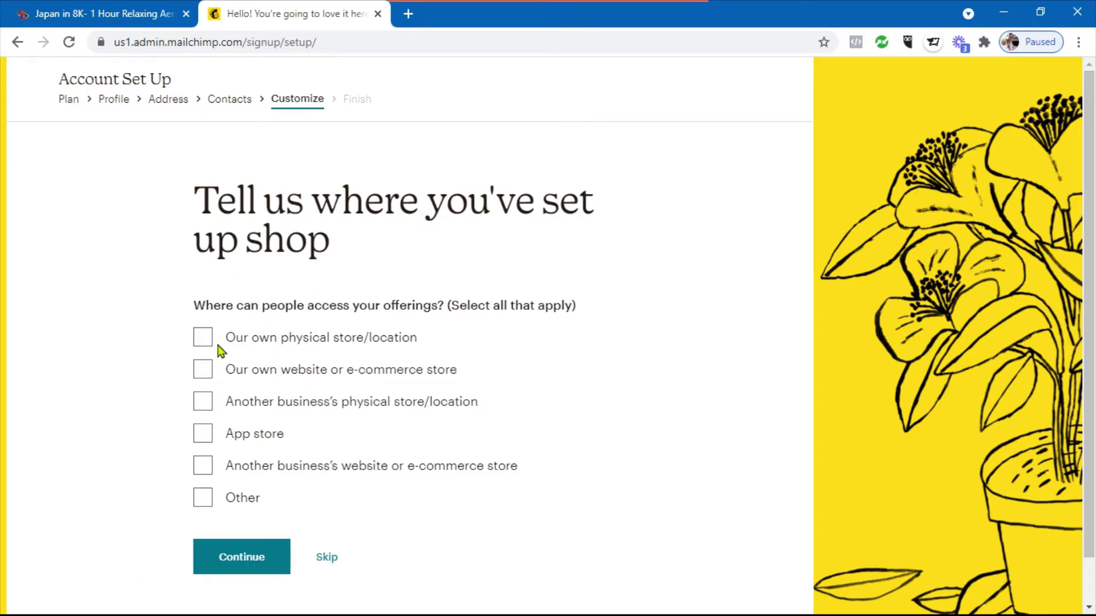
click(205, 376)
scroll(354, 379, down, 1)
click(242, 505)
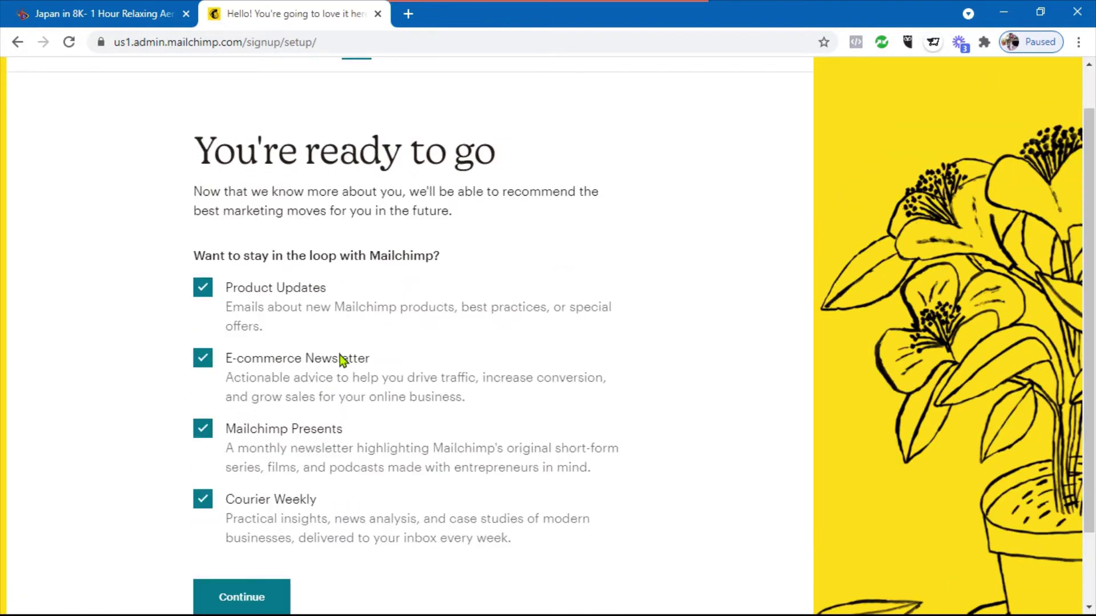
Keep all newsletter subscriptions, including Product Updates, and finish onboarding
scroll(312, 392, down, 2)
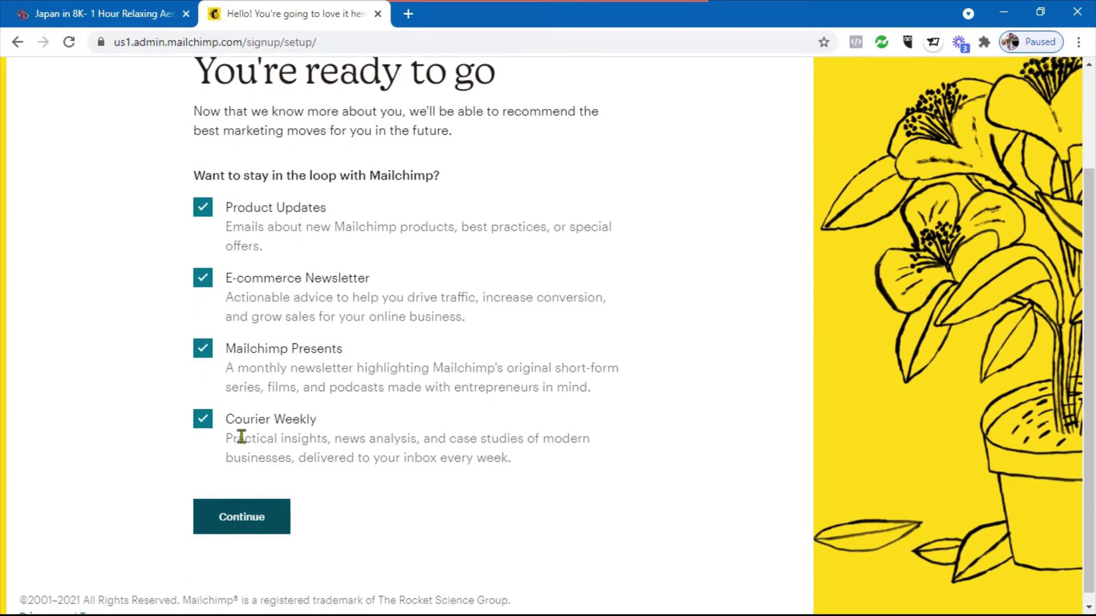
click(204, 212)
click(204, 210)
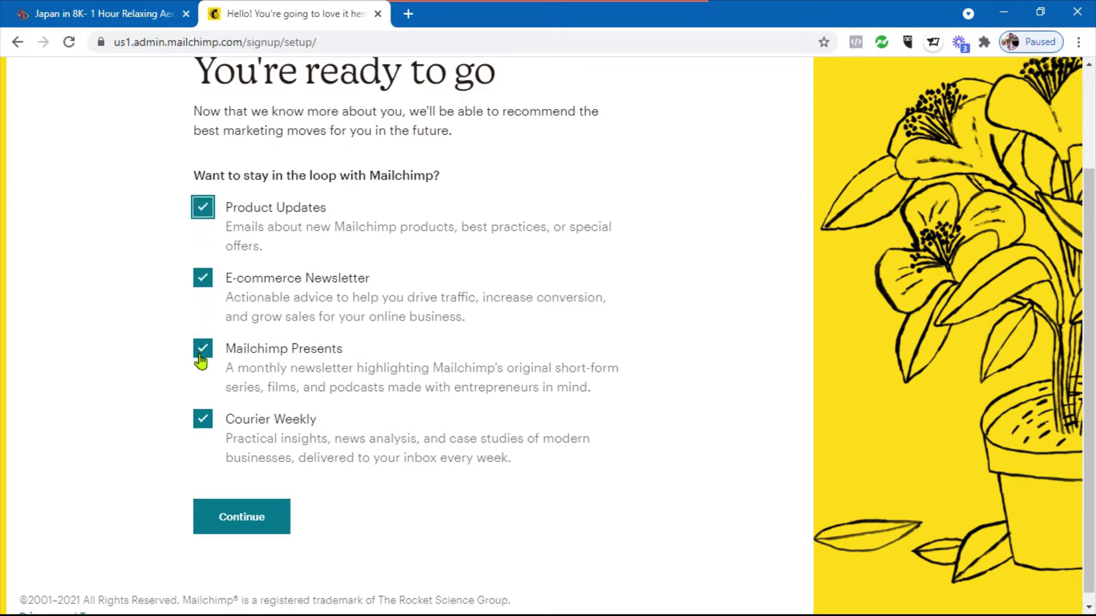
click(236, 524)
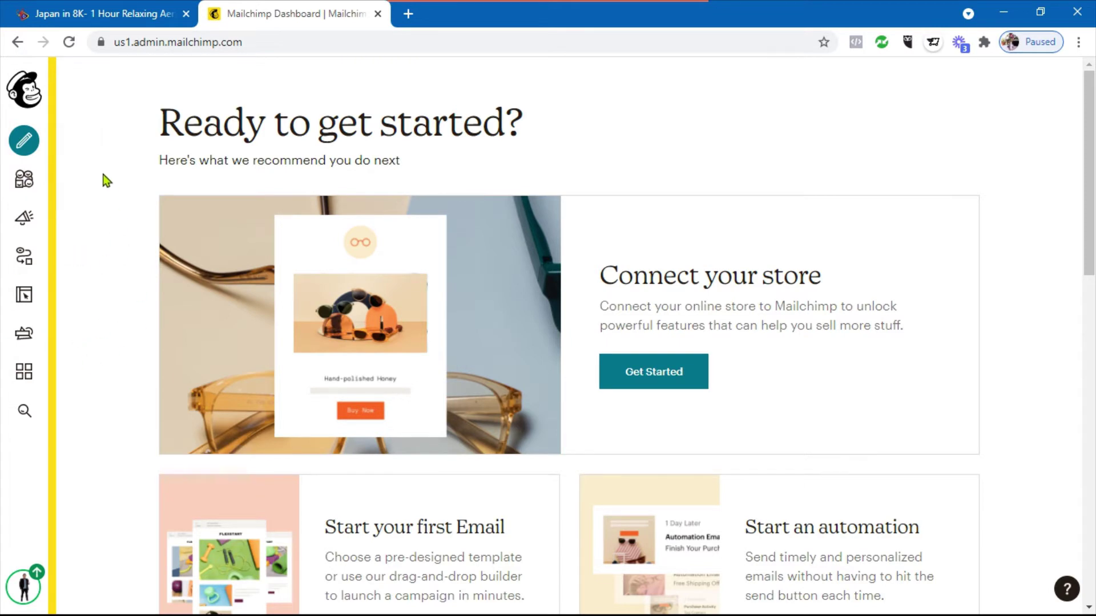
Start a new email and browse the automated types: tags, subscriber activity, e-commerce, date-based, API
click(24, 142)
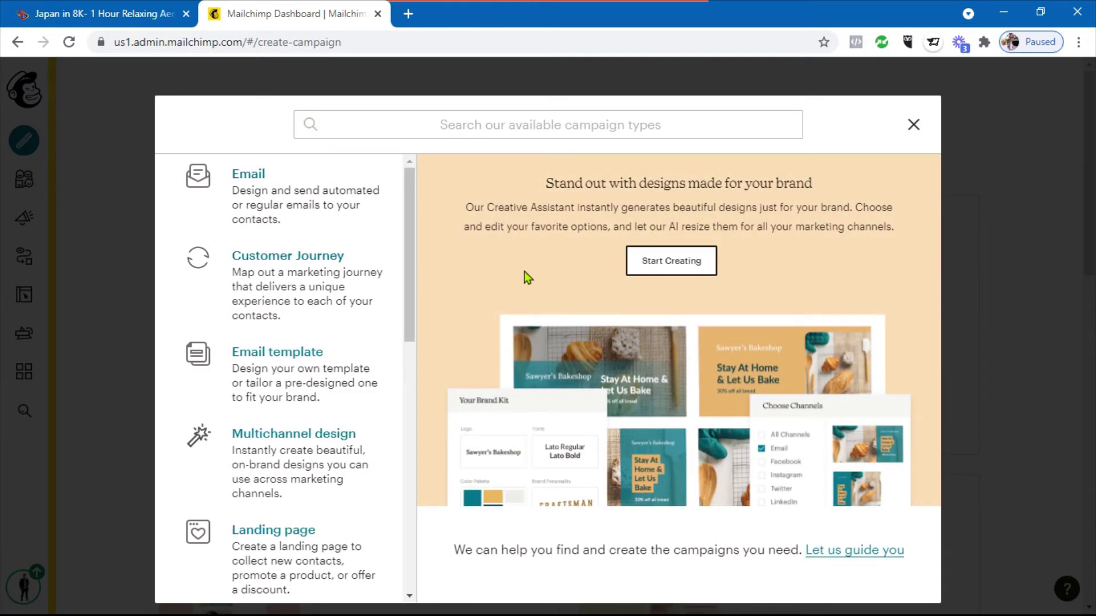
click(253, 193)
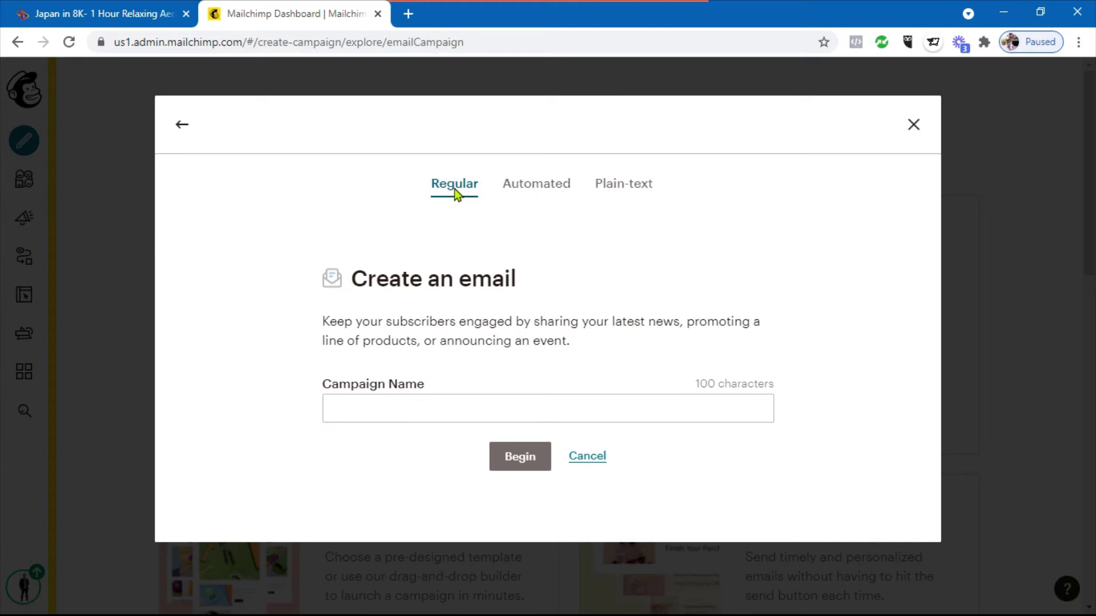
click(544, 193)
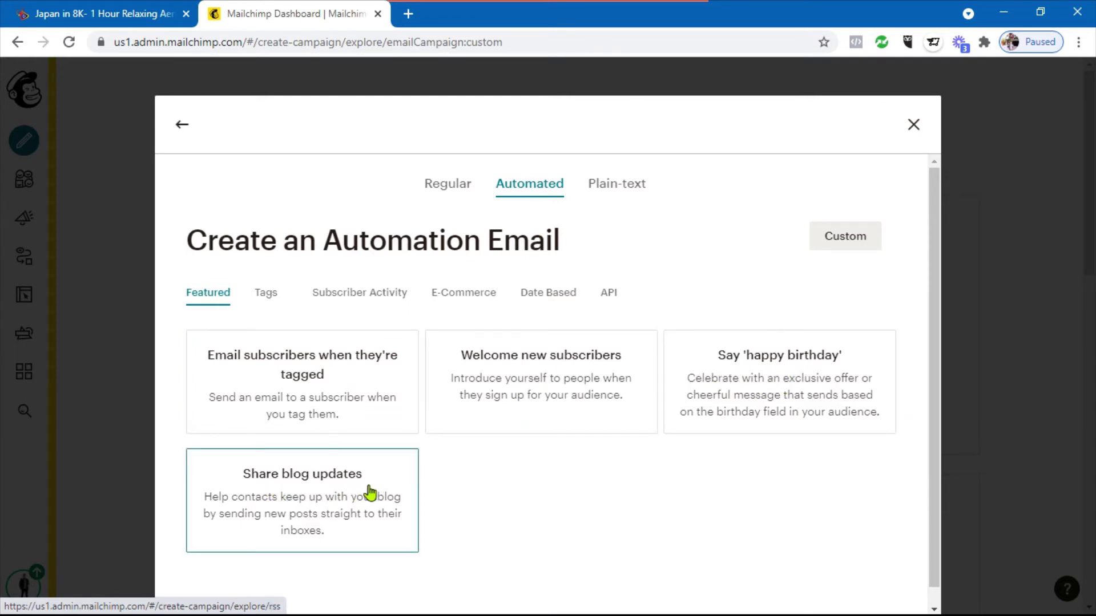
click(265, 302)
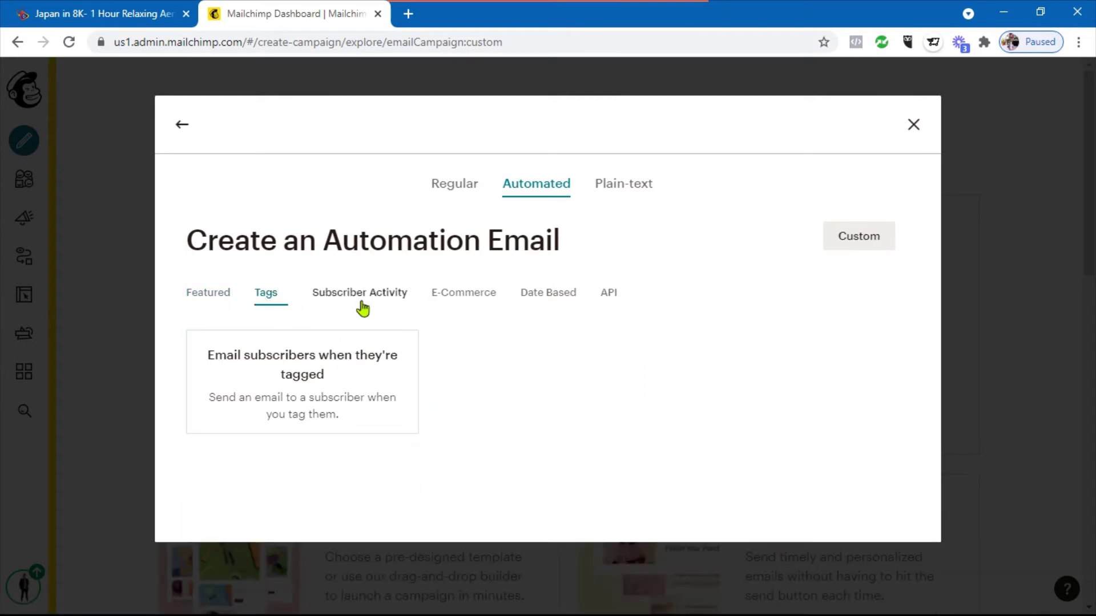
click(363, 305)
click(472, 300)
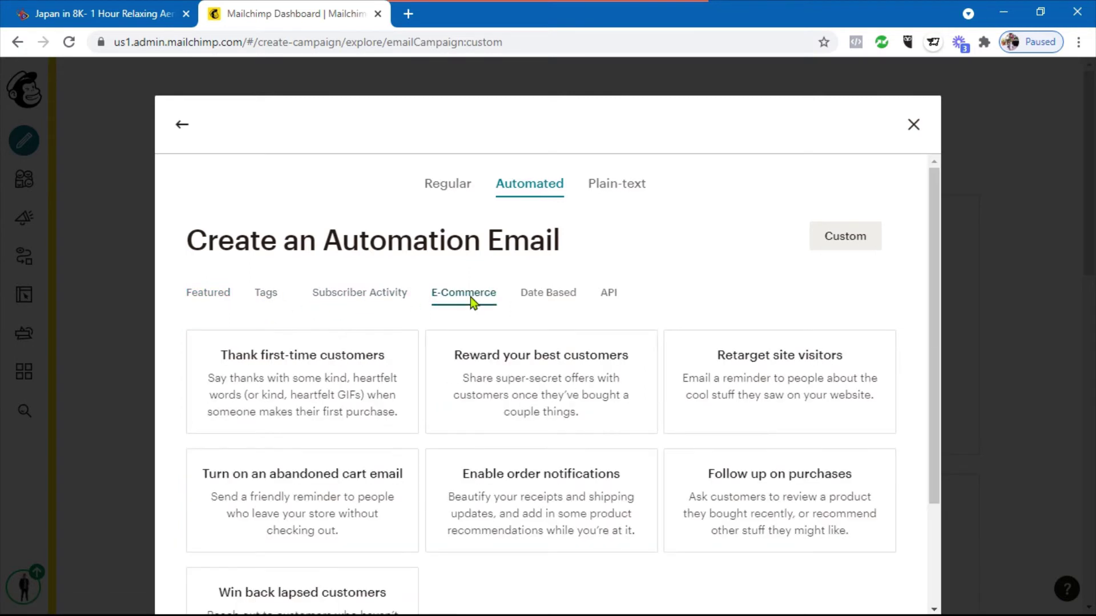
click(540, 301)
click(619, 302)
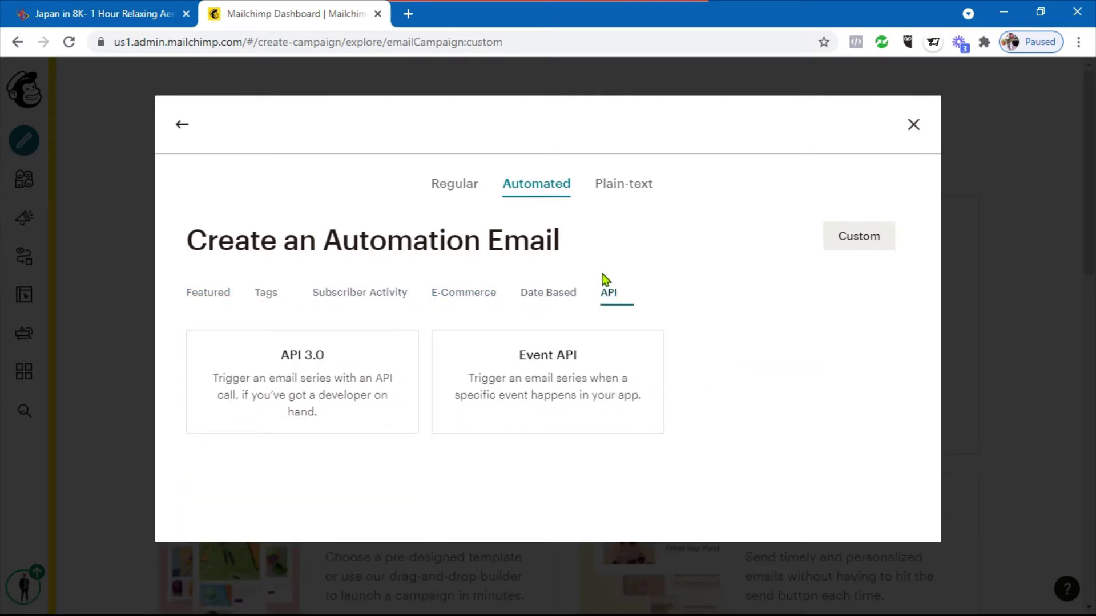
Preview the Plain-text and Regular email options, cancel, and explore Customer Journeys
click(628, 194)
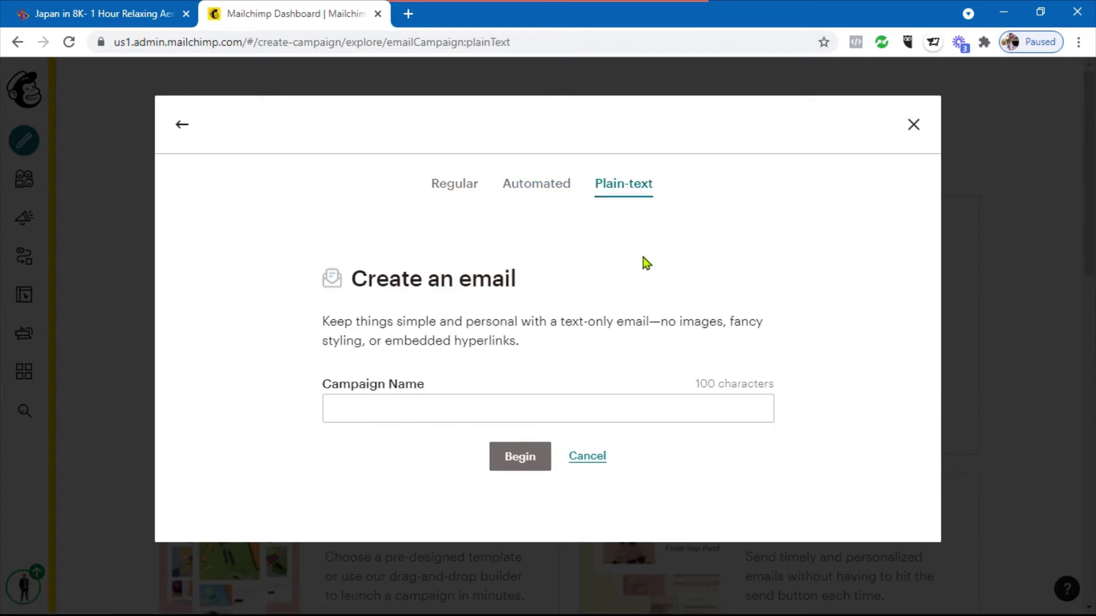
click(456, 191)
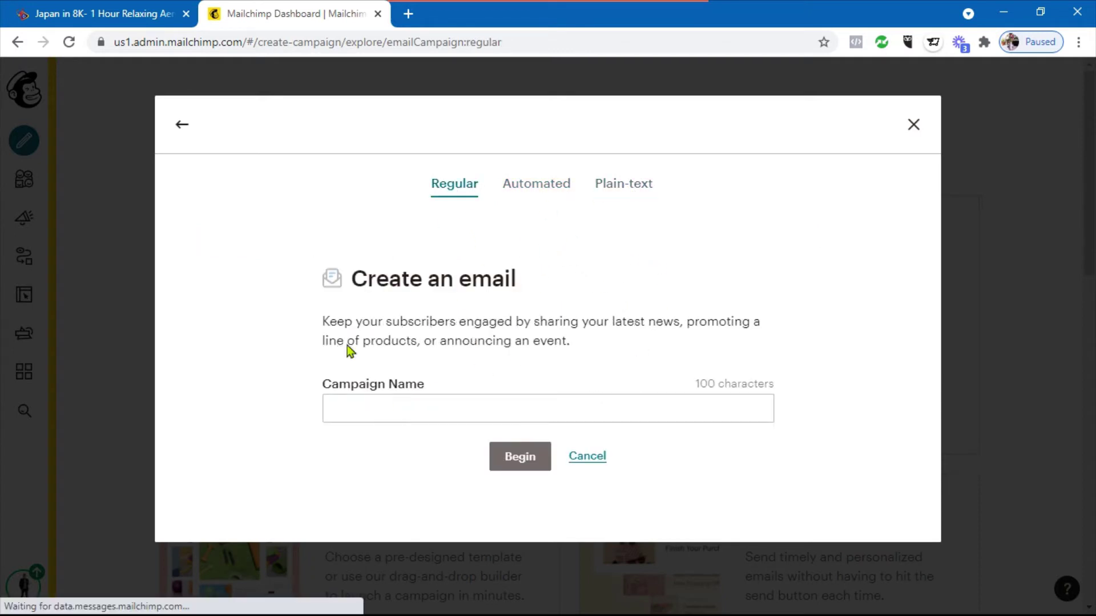
click(593, 460)
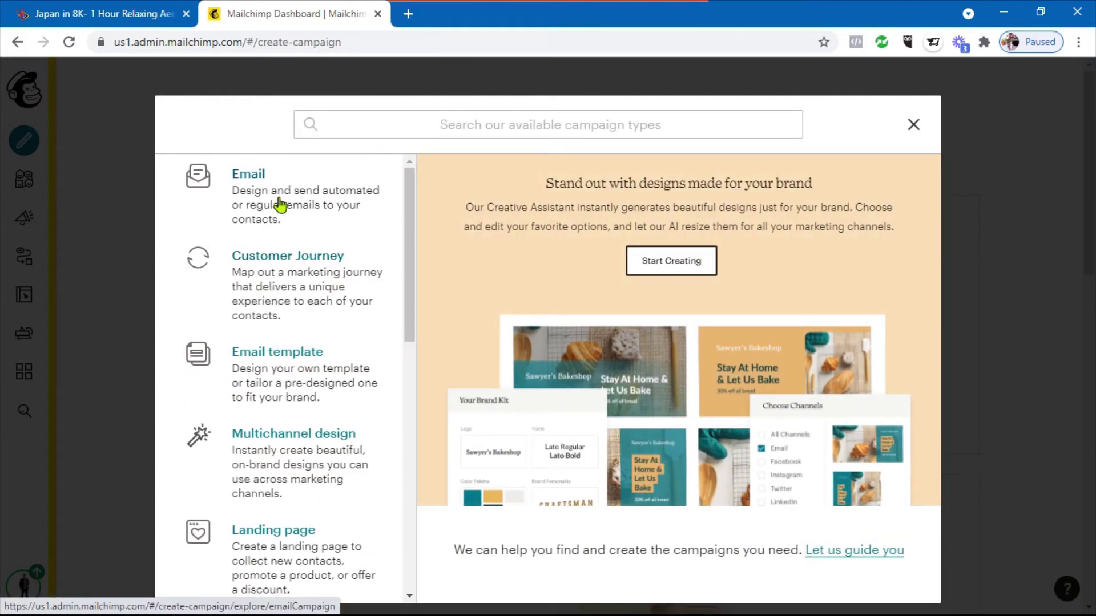
click(284, 288)
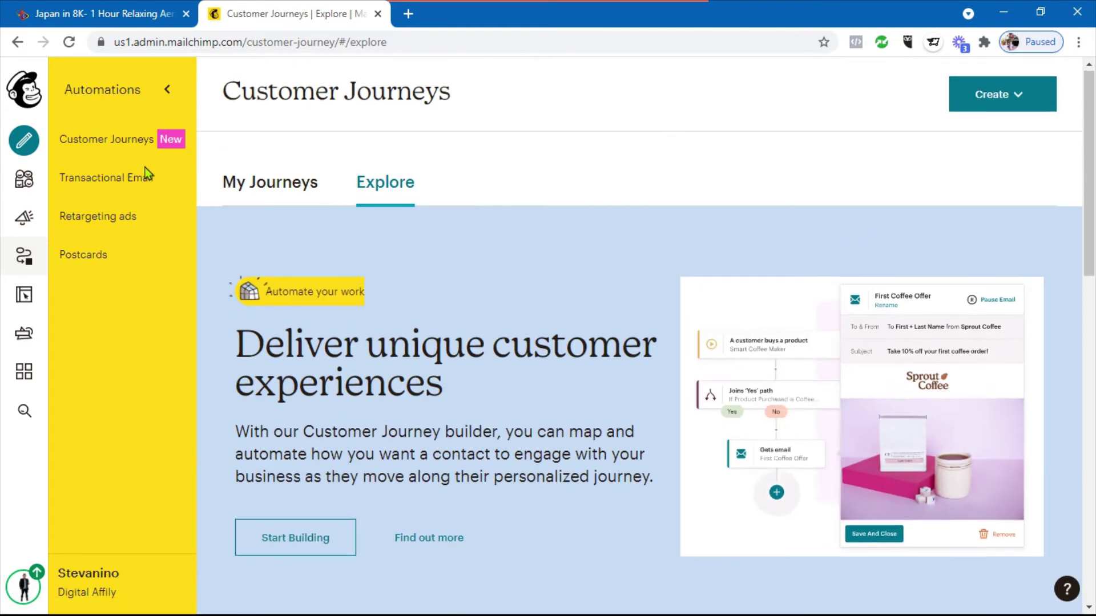
Compare the Google remarketing and Facebook / Instagram ad options, then check the Create automation choices
click(114, 225)
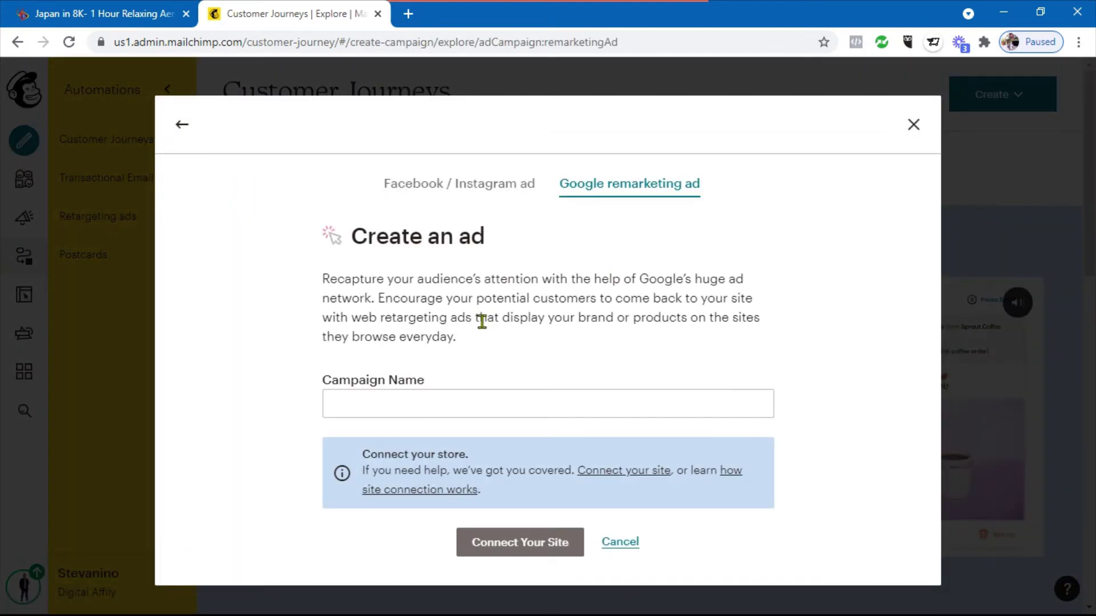
click(455, 188)
click(598, 198)
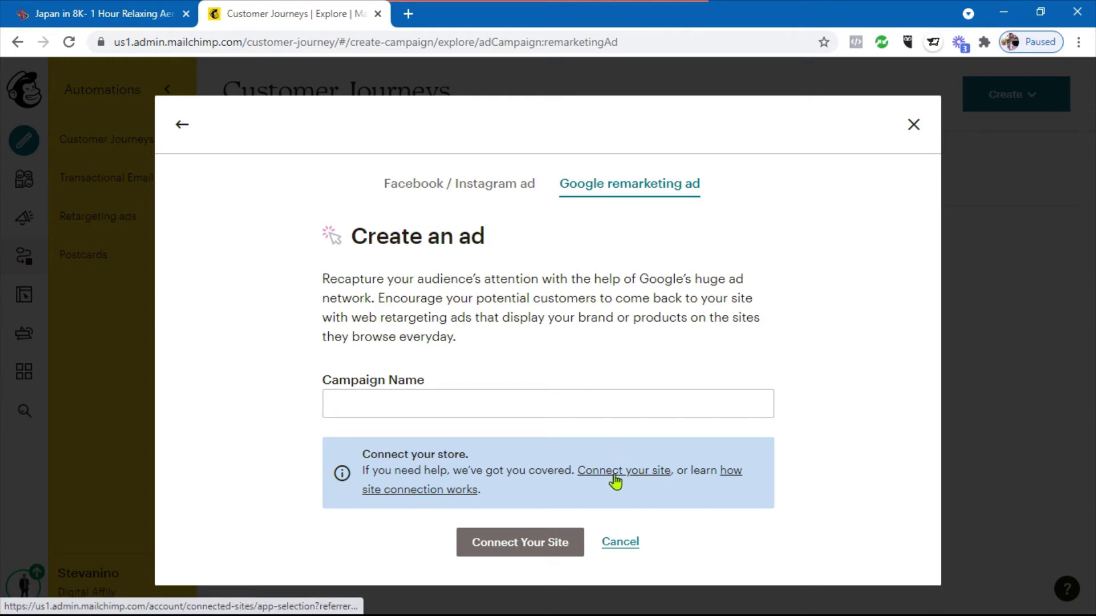
click(451, 195)
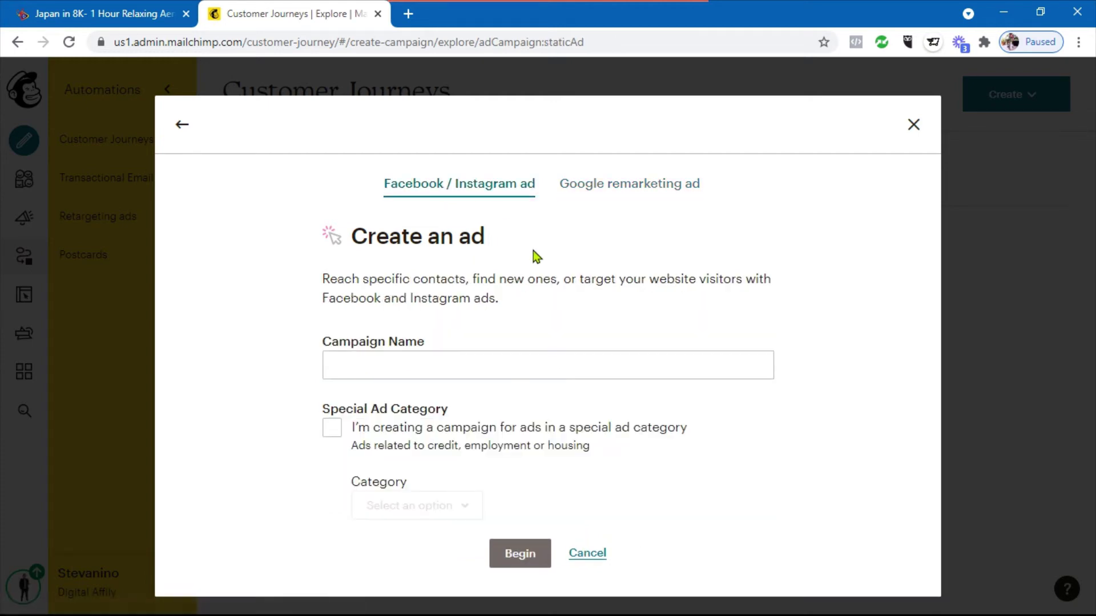
click(914, 125)
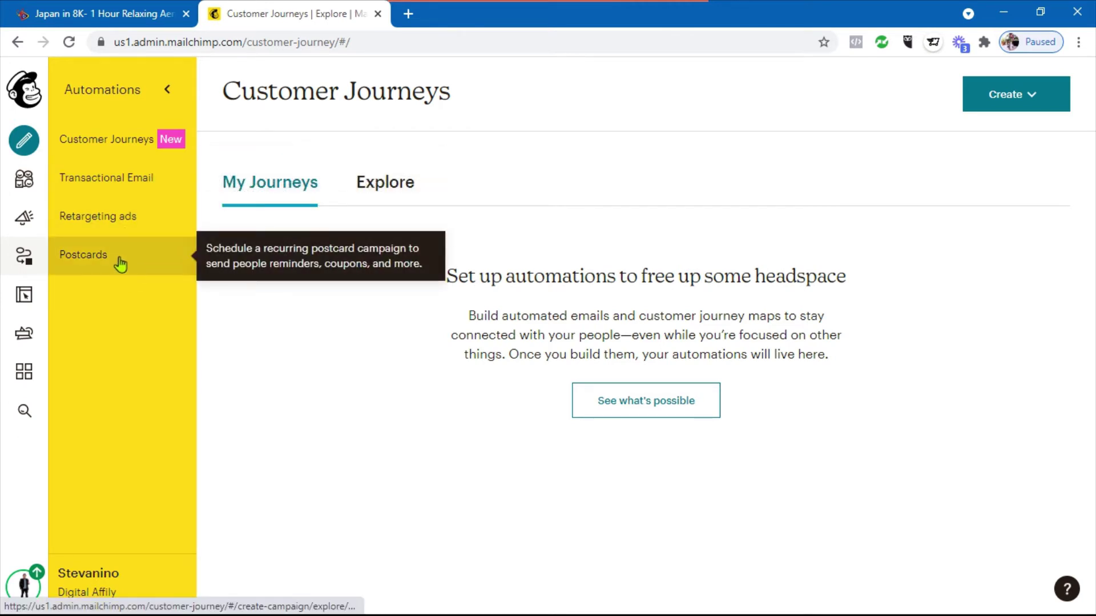
click(1009, 101)
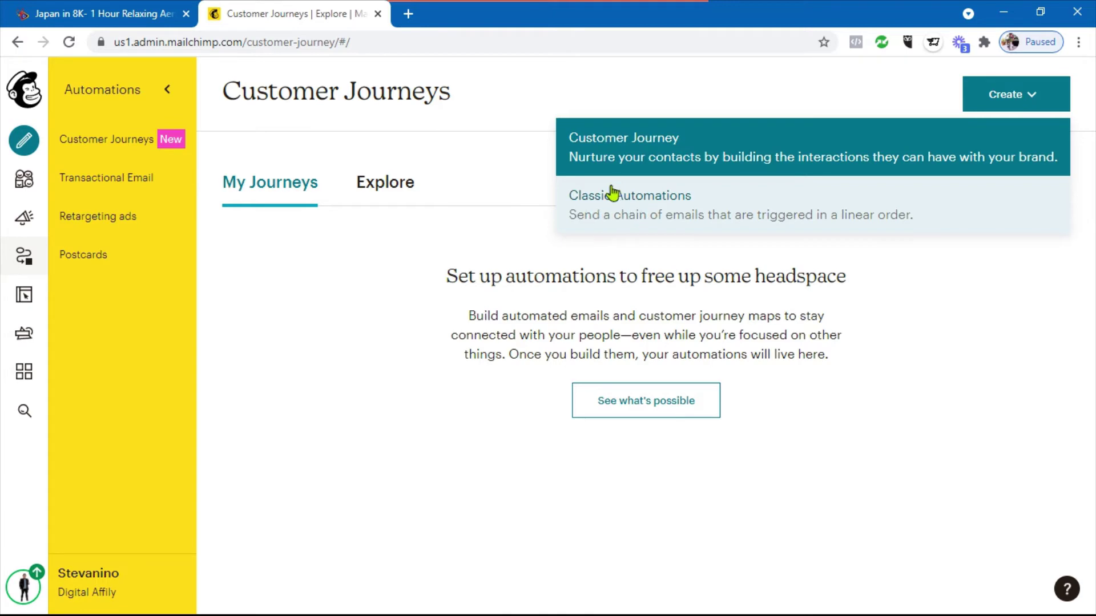
click(584, 88)
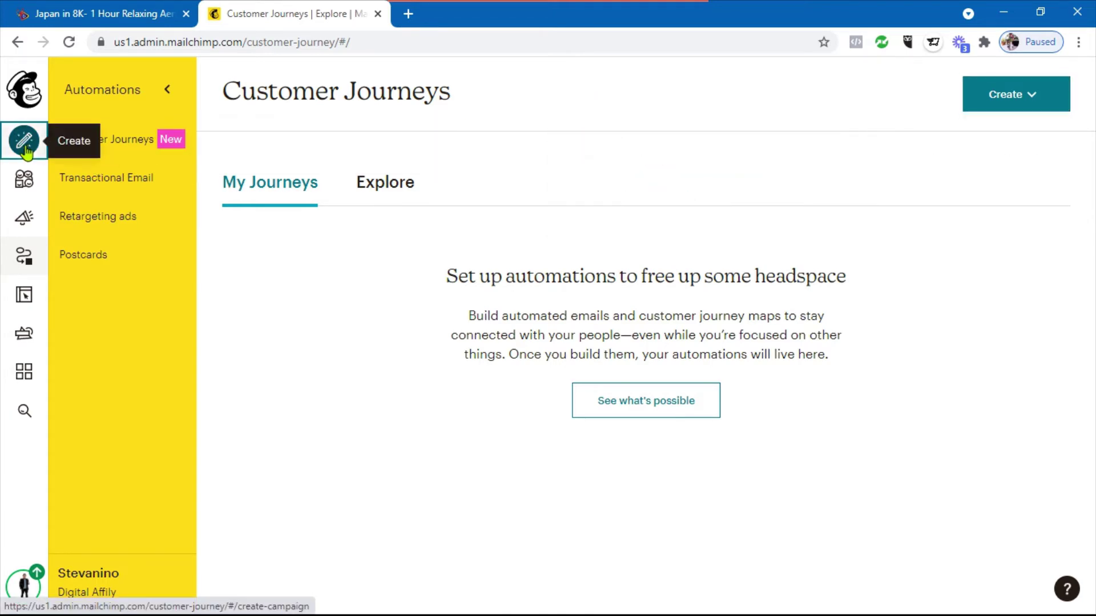
Start a new email template, look at Code your own, then pick the Sell Products layout
click(25, 151)
scroll(274, 302, down, 2)
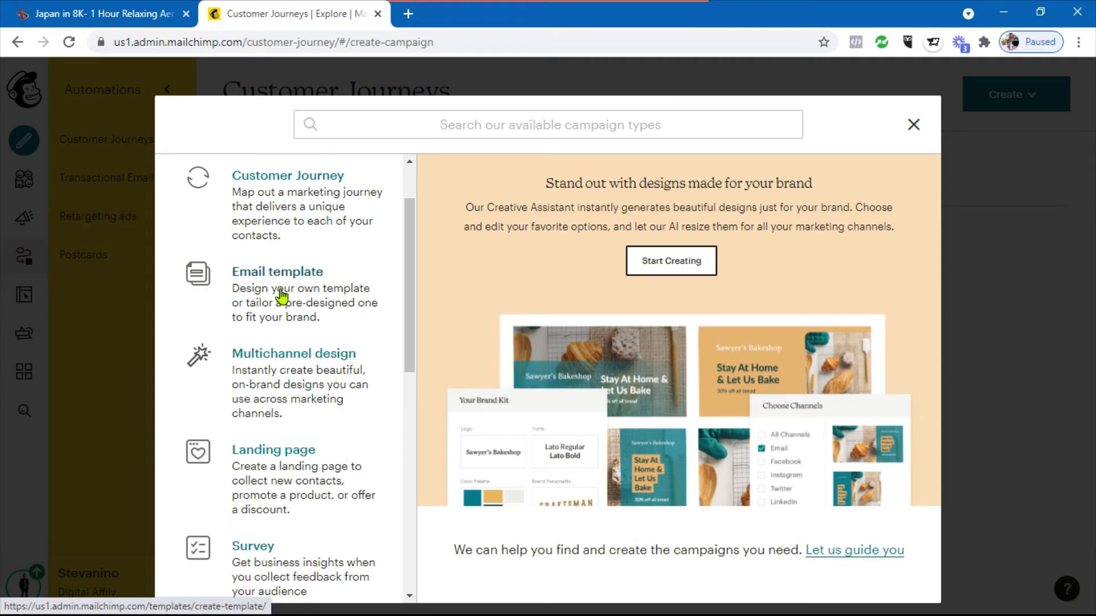
click(281, 296)
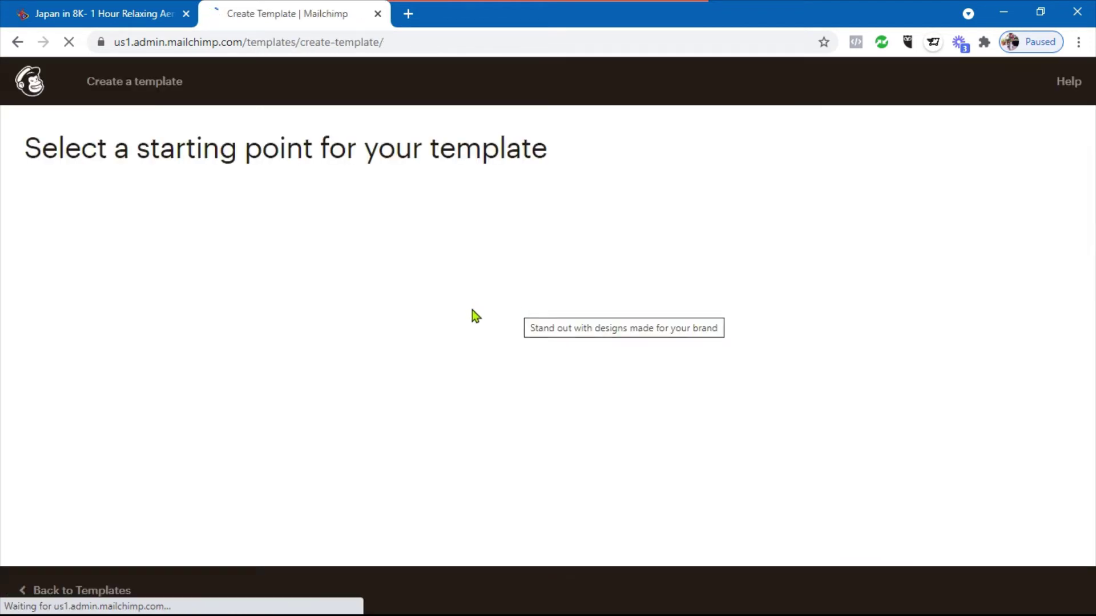
scroll(337, 228, down, 10)
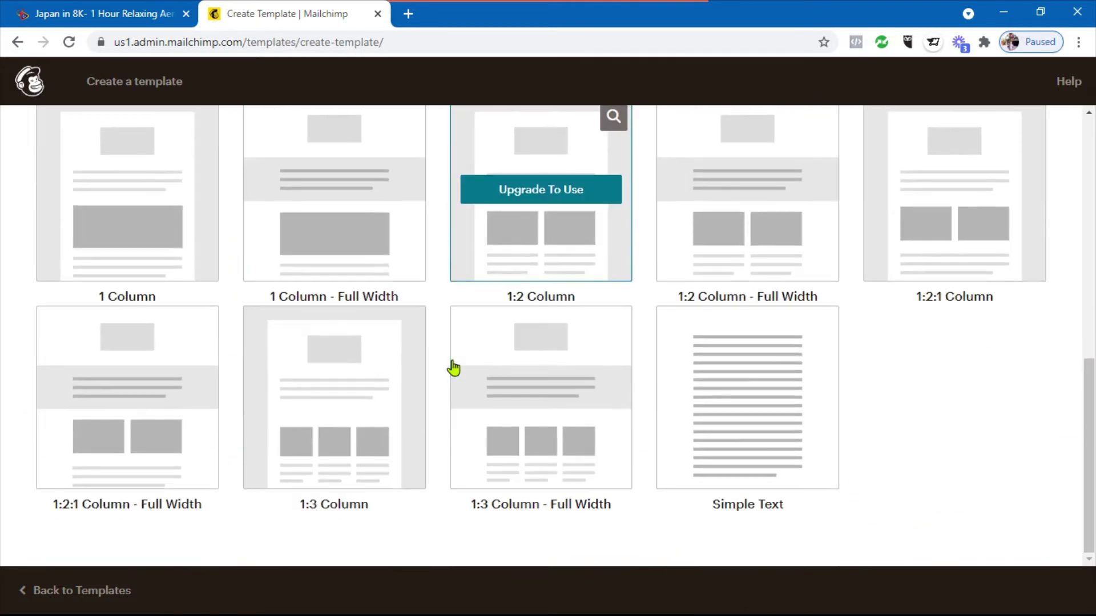
scroll(453, 367, up, 10)
click(213, 218)
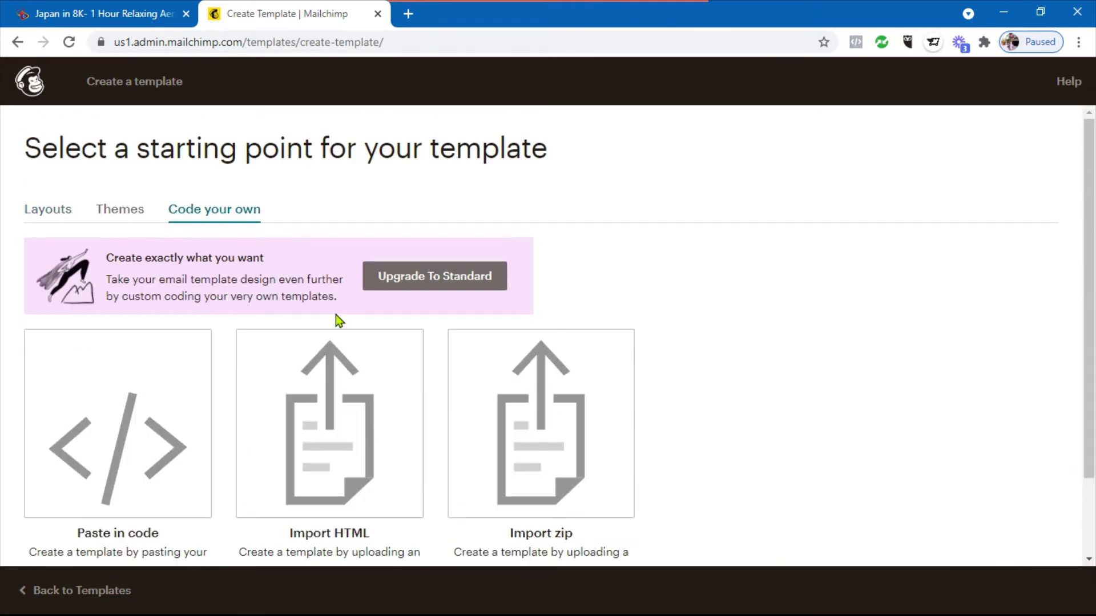
scroll(172, 400, down, 2)
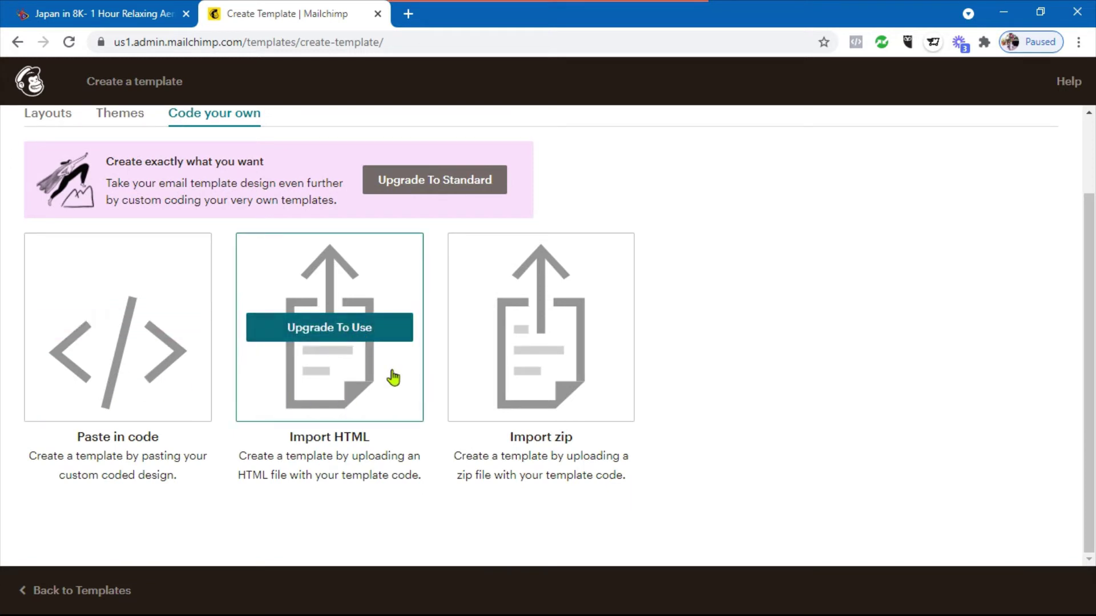
scroll(521, 286, up, 2)
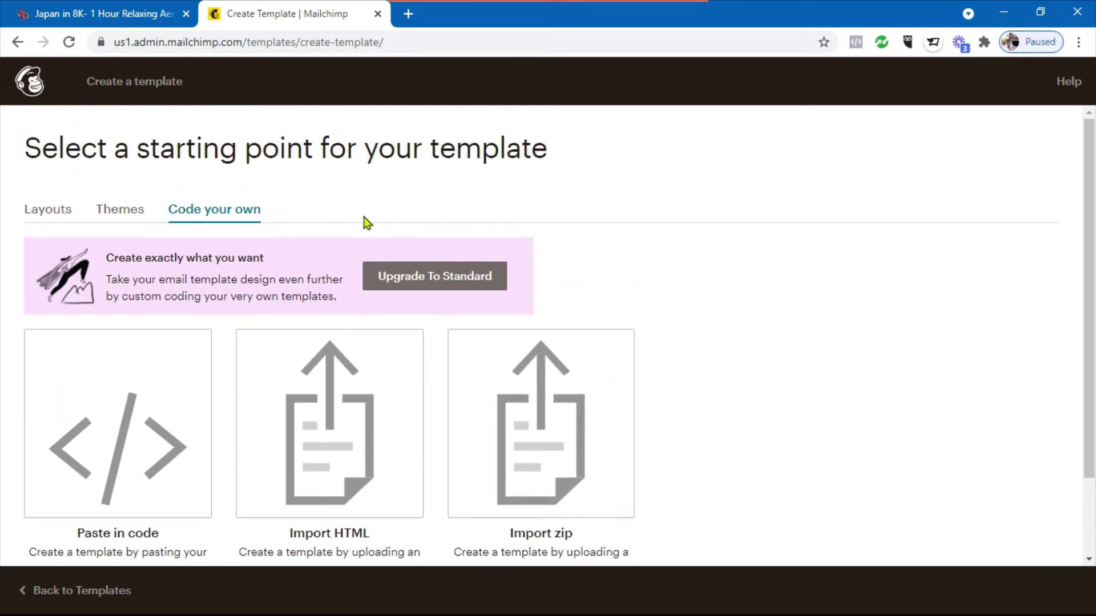
click(57, 216)
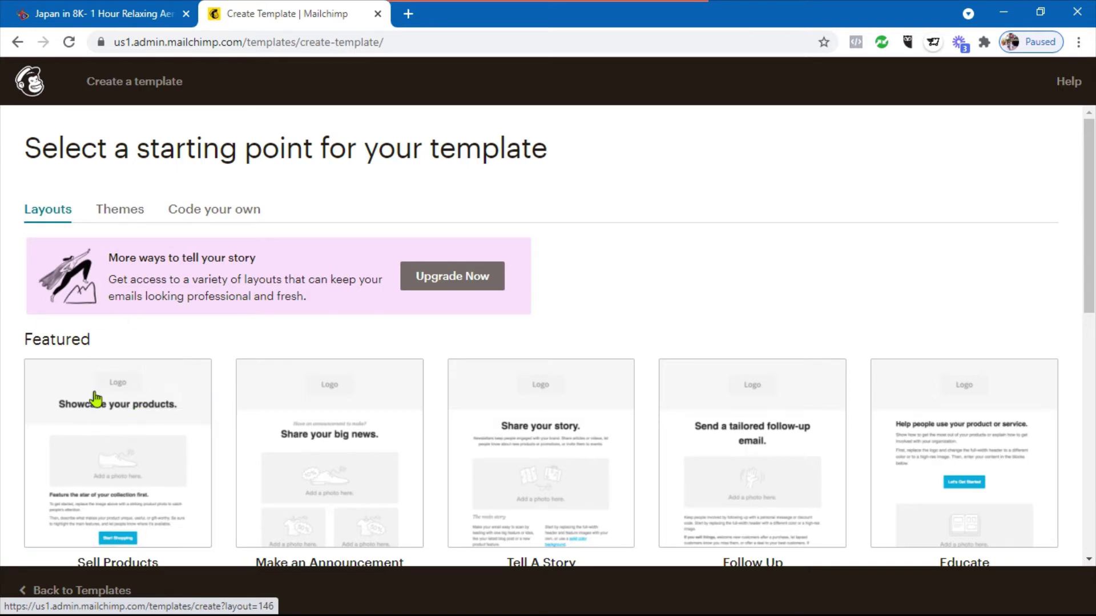
click(94, 474)
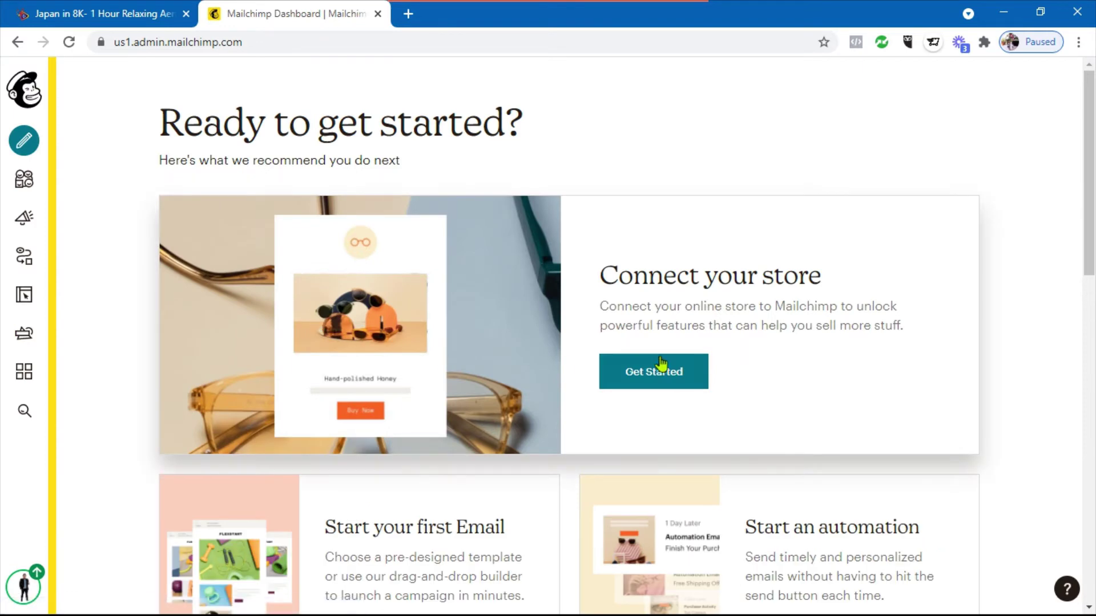
Scroll the dashboard starter cards and choose Get Started under Connect your store
scroll(587, 313, down, 1)
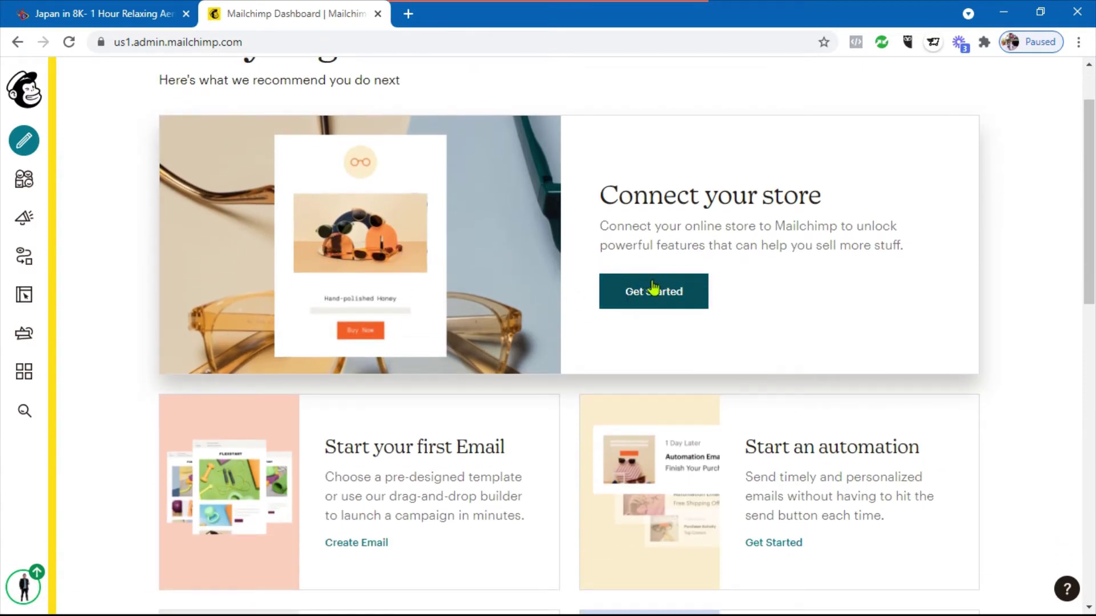
scroll(591, 299, down, 5)
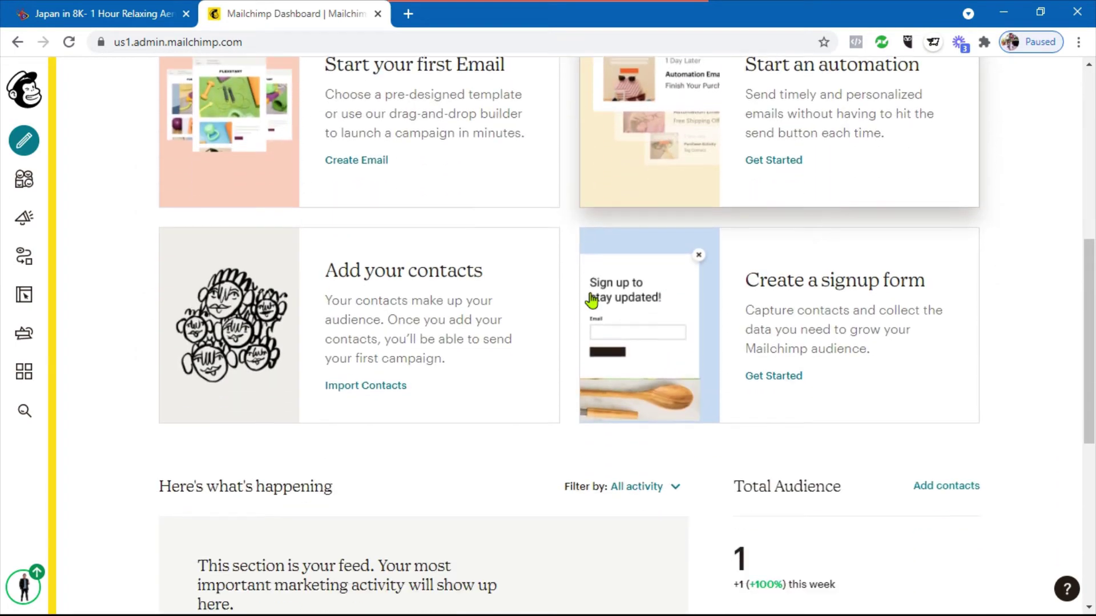
scroll(591, 299, down, 5)
scroll(591, 301, up, 8)
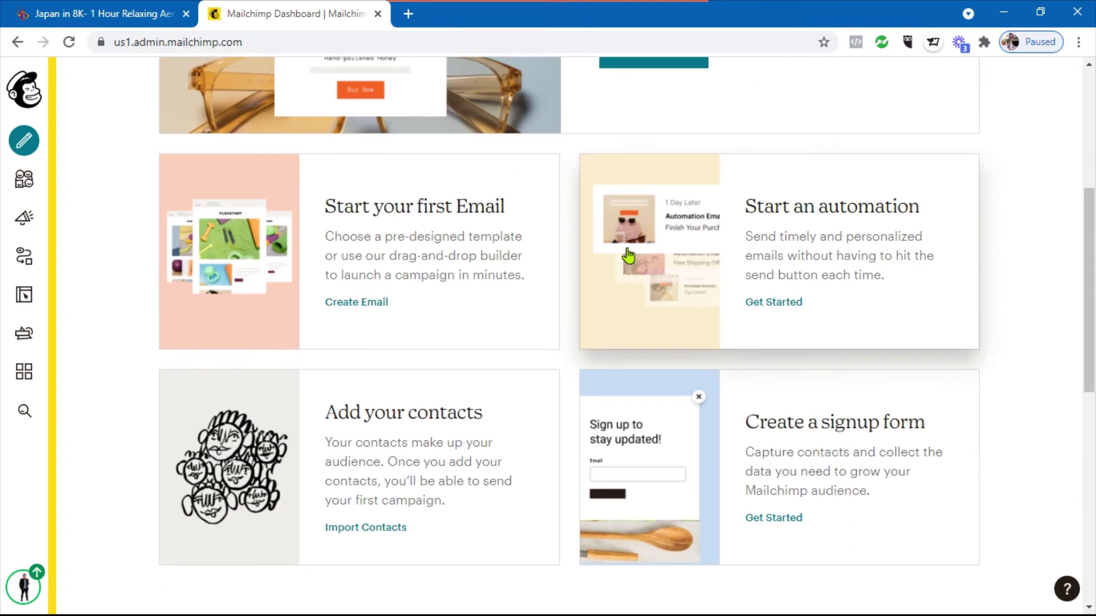
scroll(628, 256, up, 4)
click(632, 280)
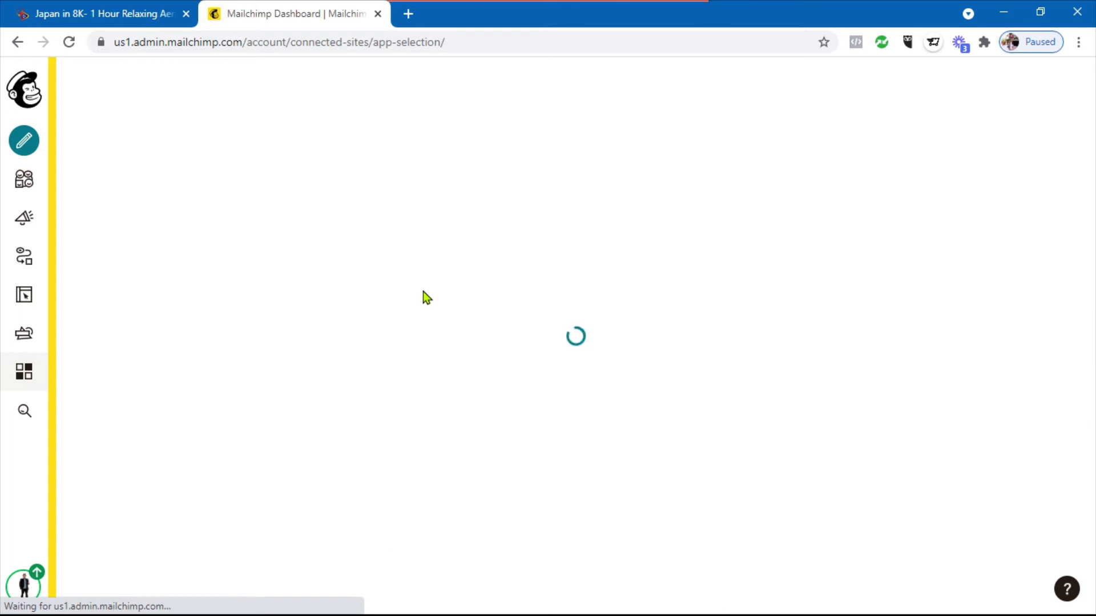
Filter the Connected Sites integrations to E-commerce and browse the list
scroll(423, 294, down, 5)
scroll(451, 288, down, 3)
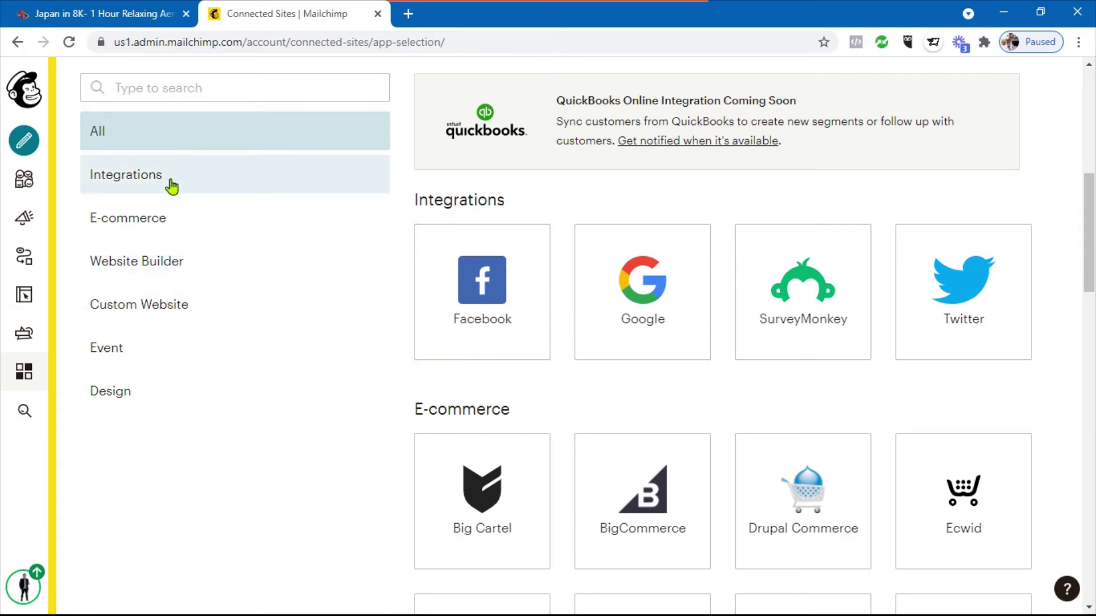
click(175, 221)
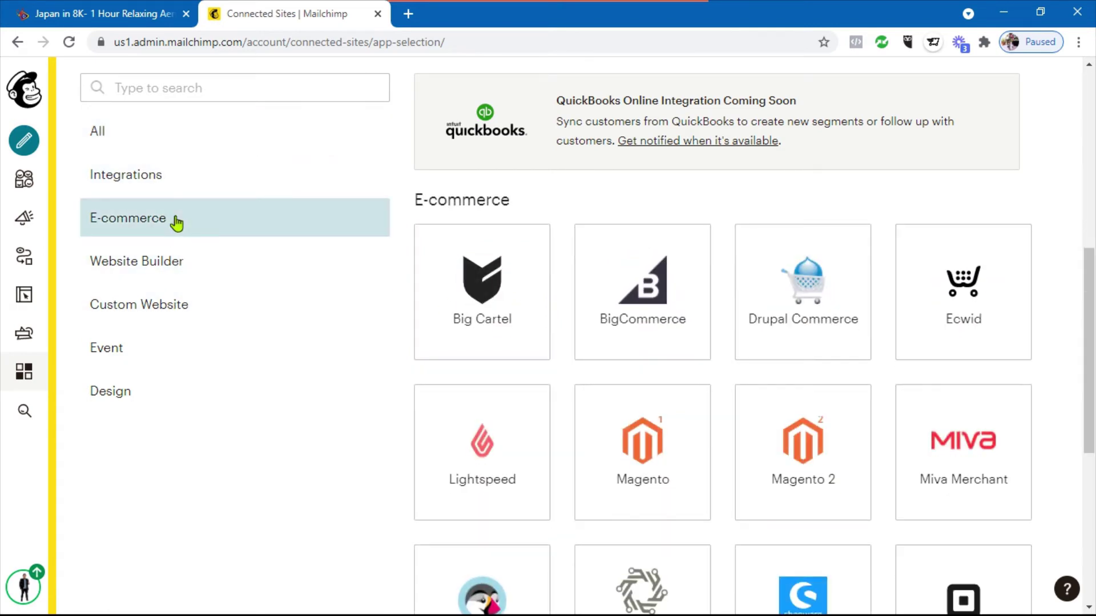
scroll(492, 330, down, 7)
scroll(492, 330, up, 6)
scroll(920, 448, down, 6)
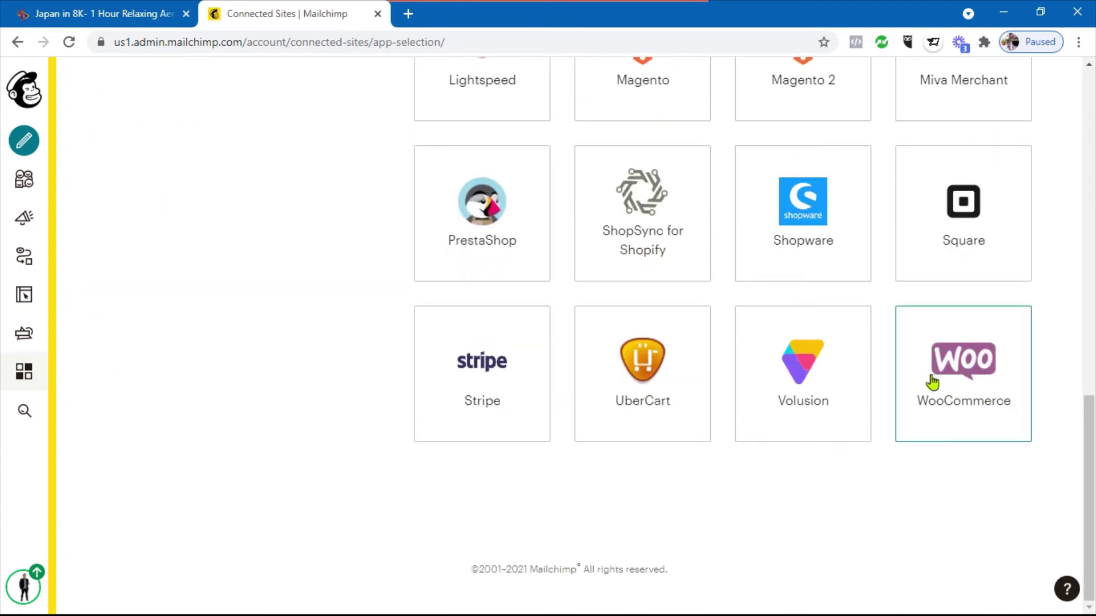
scroll(966, 382, up, 3)
scroll(973, 440, down, 2)
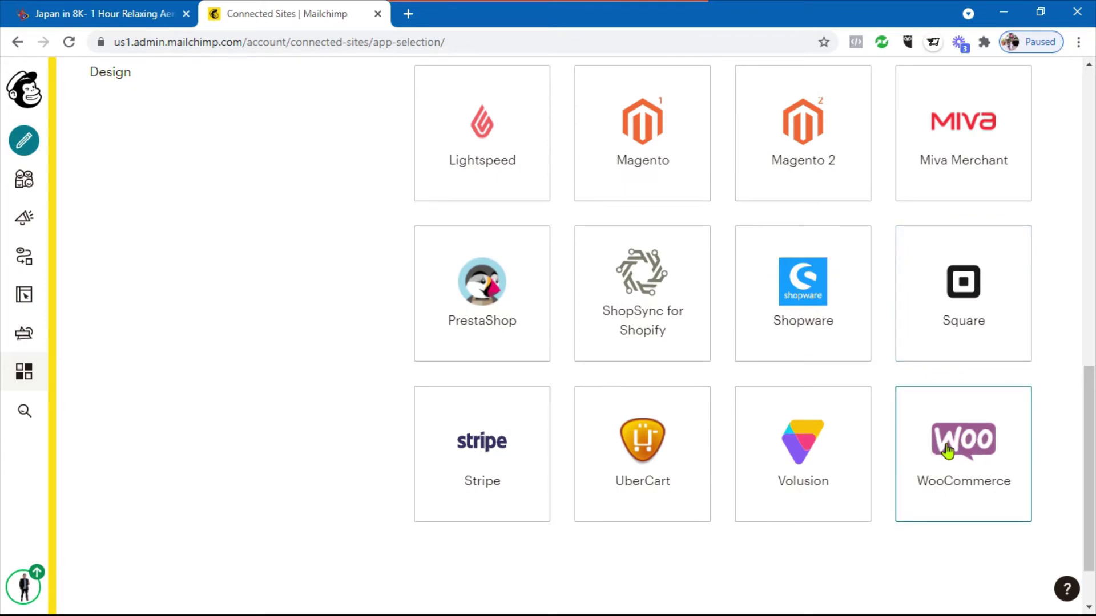
scroll(372, 369, up, 8)
scroll(268, 388, down, 3)
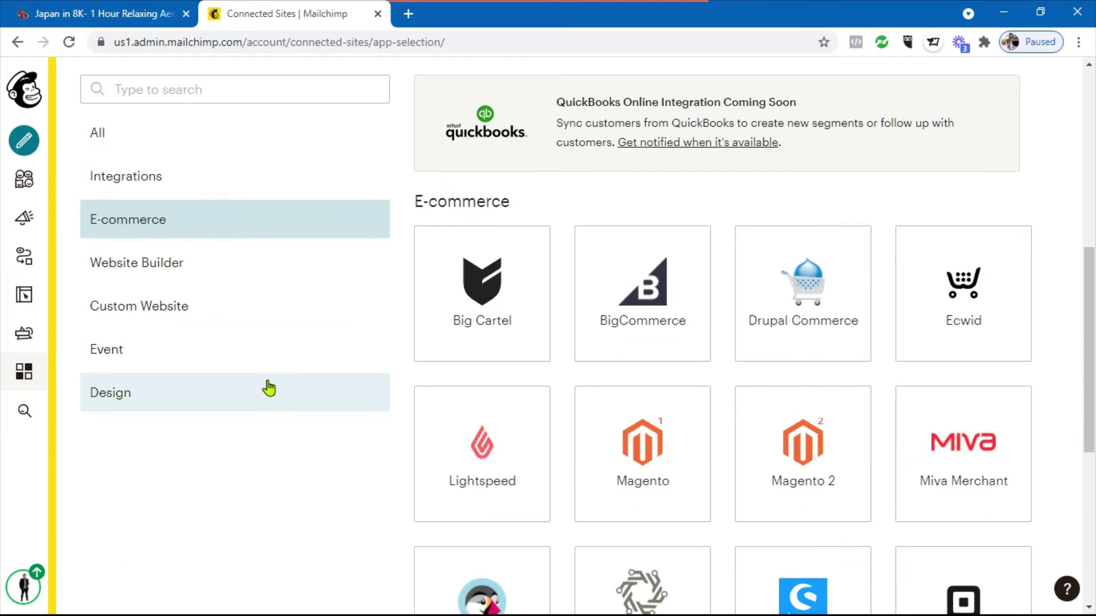
Browse the Website Builder, Custom Website and Design integrations, then open the Audience dashboard
click(141, 262)
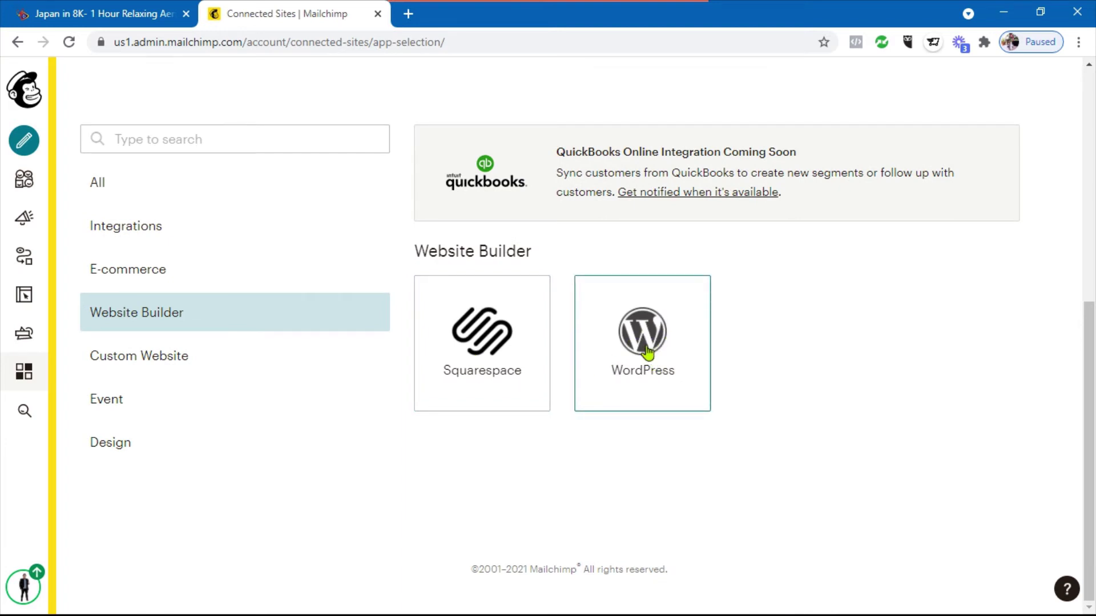
click(181, 364)
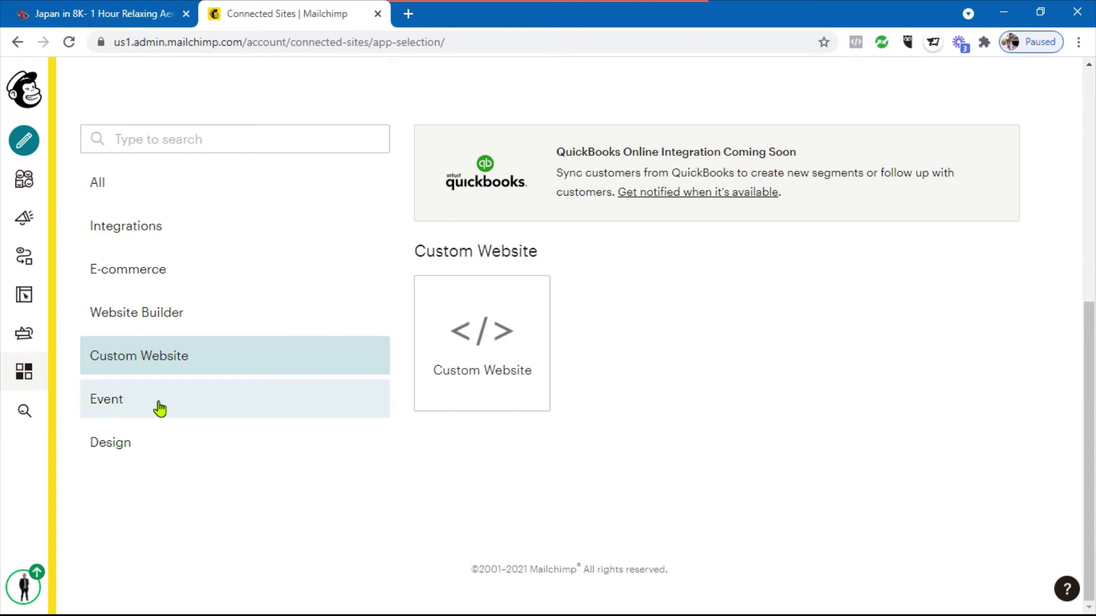
click(144, 443)
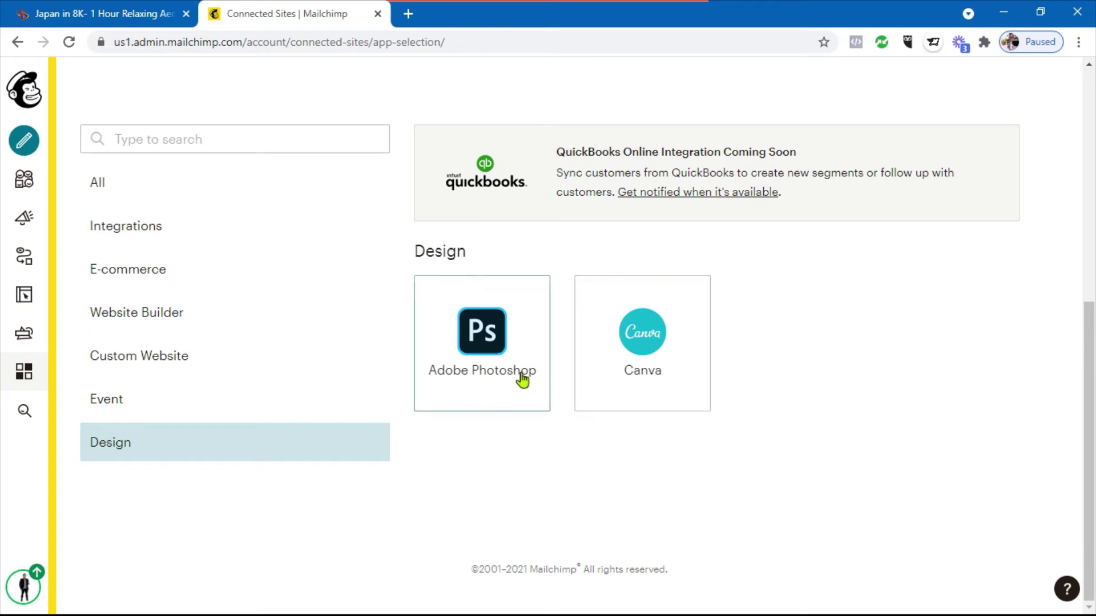
click(25, 193)
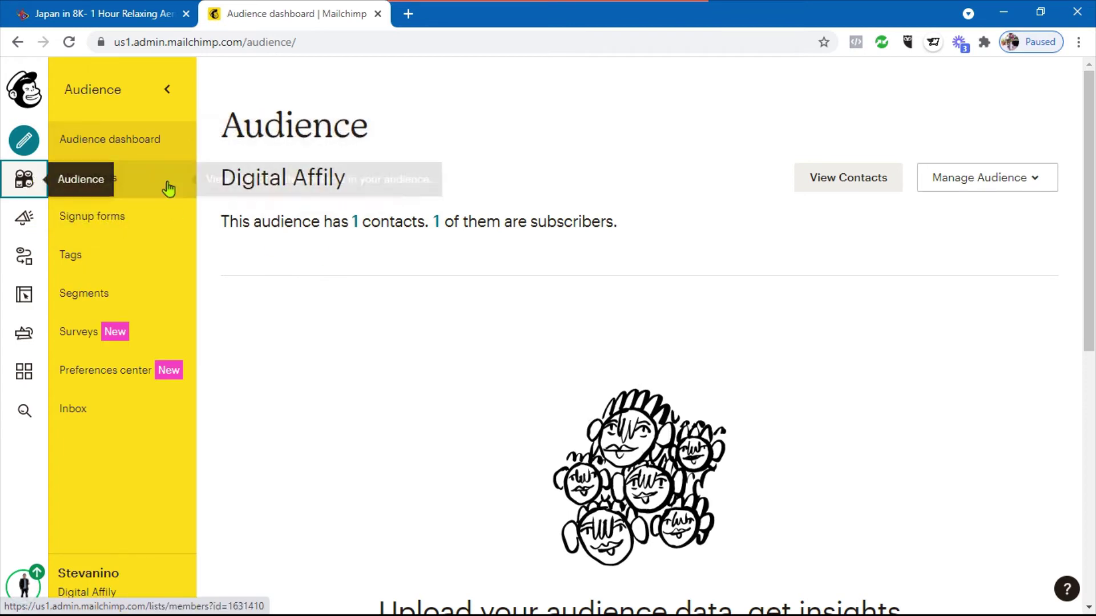
Review the Digital Affily All contacts table, then open the Signup forms page
click(106, 193)
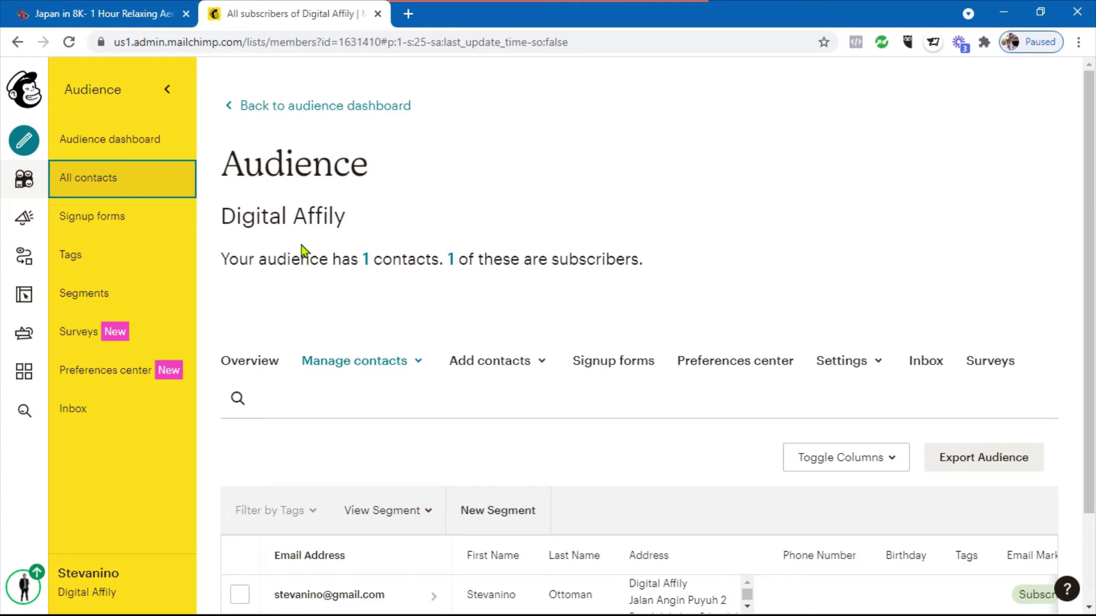
scroll(465, 298, down, 2)
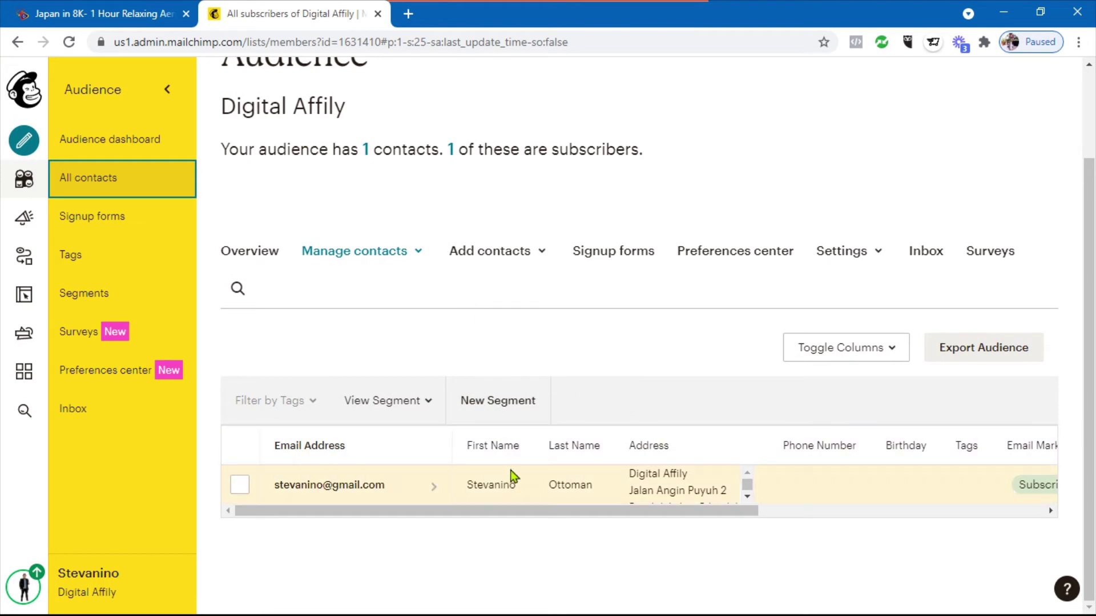
scroll(516, 446, up, 2)
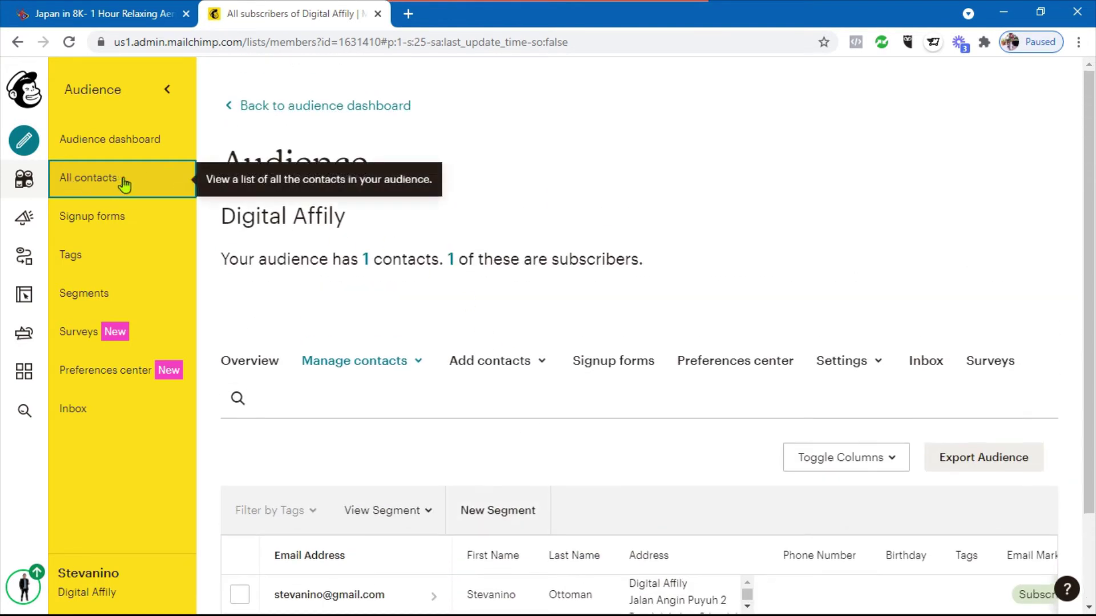
scroll(627, 285, down, 2)
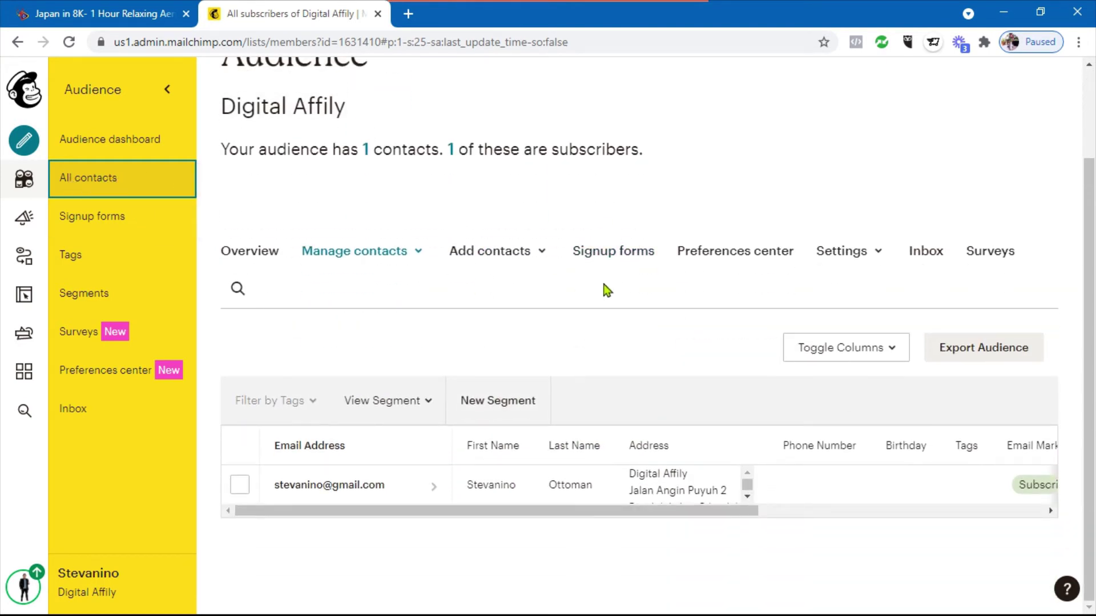
scroll(571, 257, up, 2)
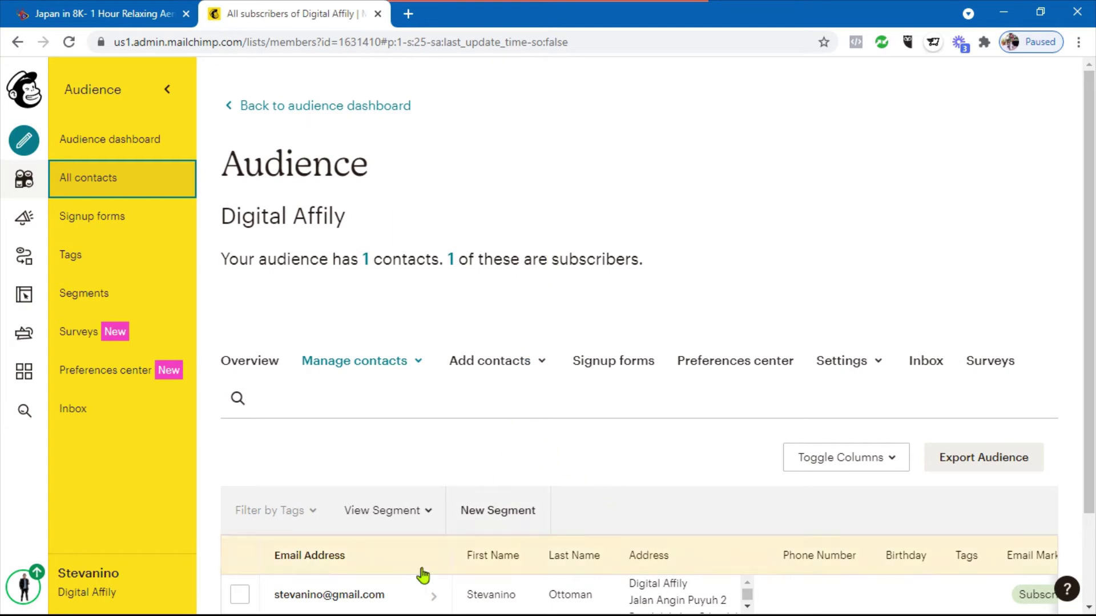
click(130, 224)
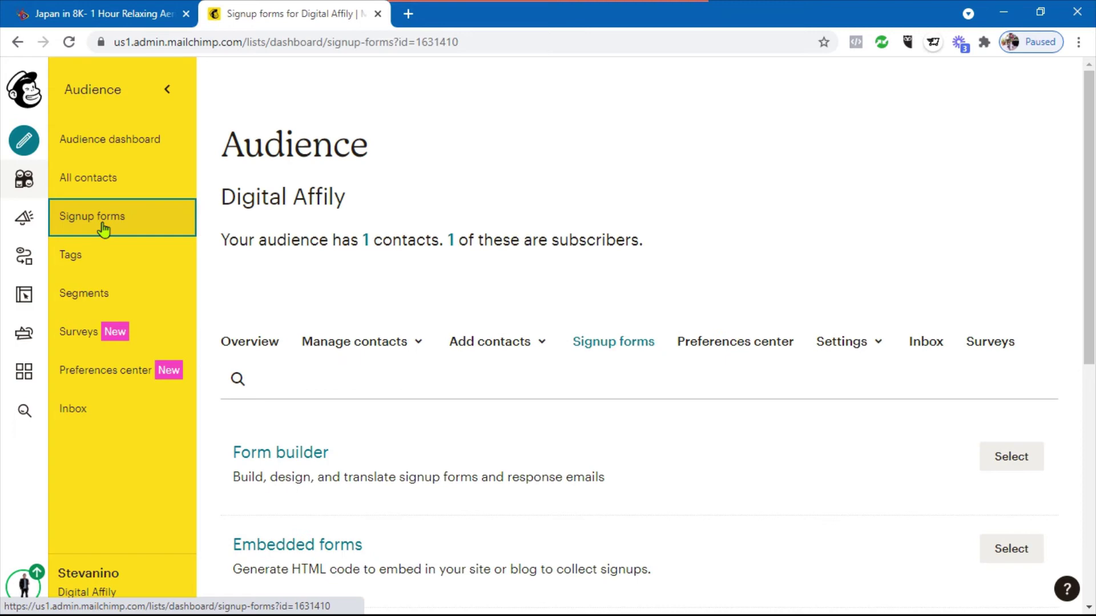
Browse the Form builder, Embedded forms, Subscriber pop-up and Contact Form options, then open Tags
scroll(565, 307, down, 7)
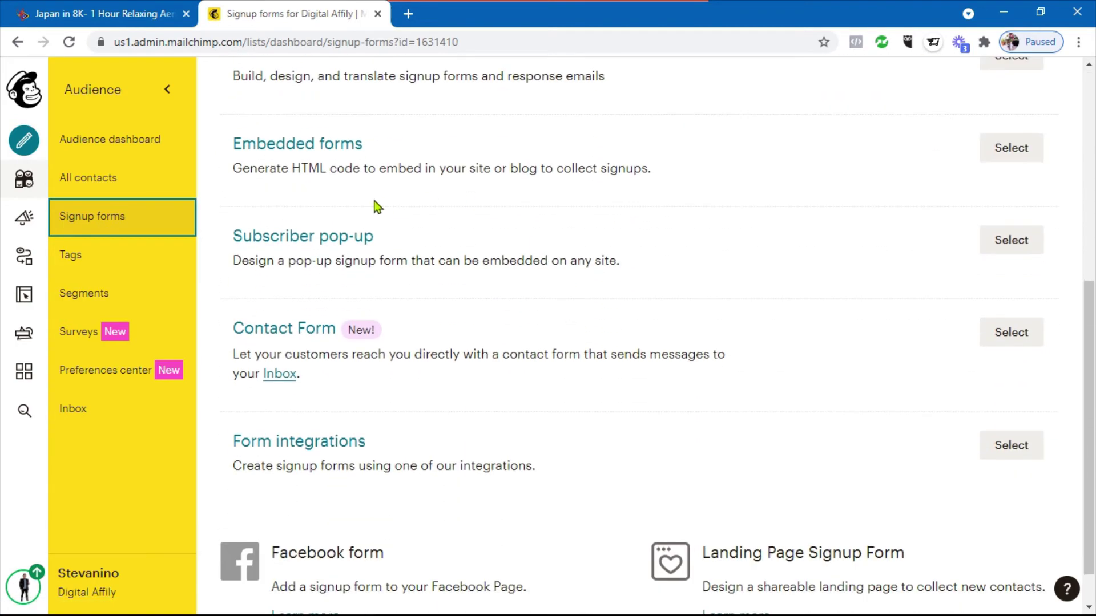
scroll(488, 280, up, 3)
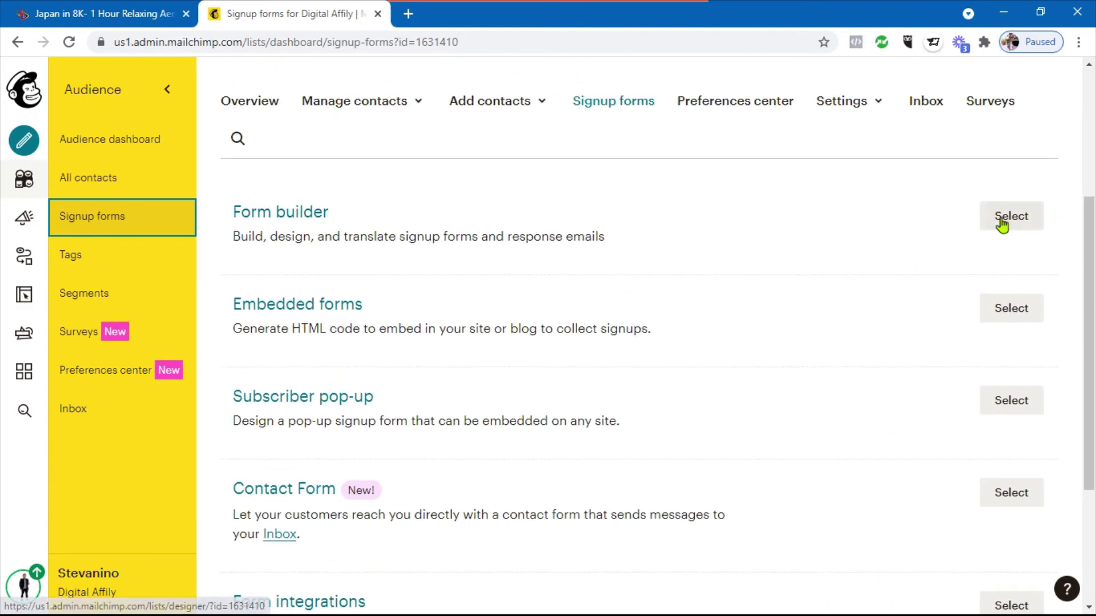
scroll(683, 225, down, 1)
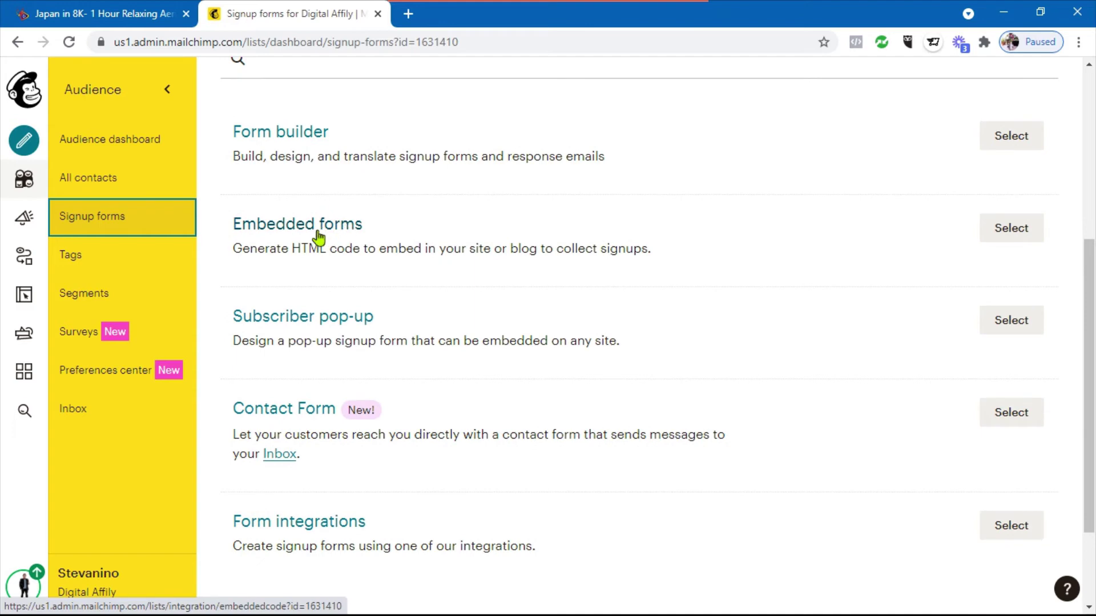
scroll(613, 229, down, 1)
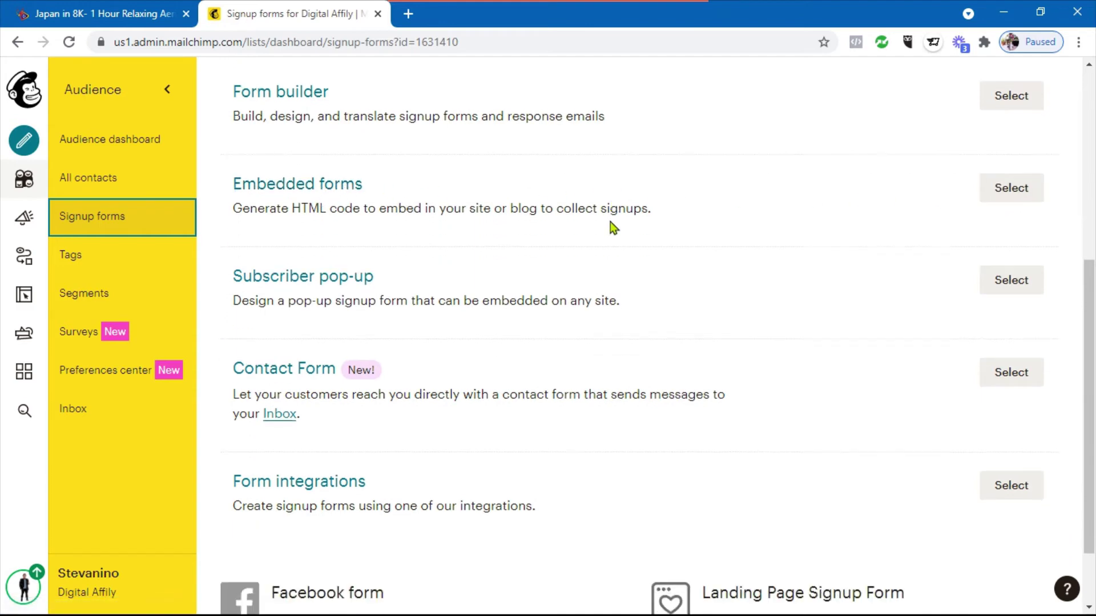
scroll(614, 228, down, 1)
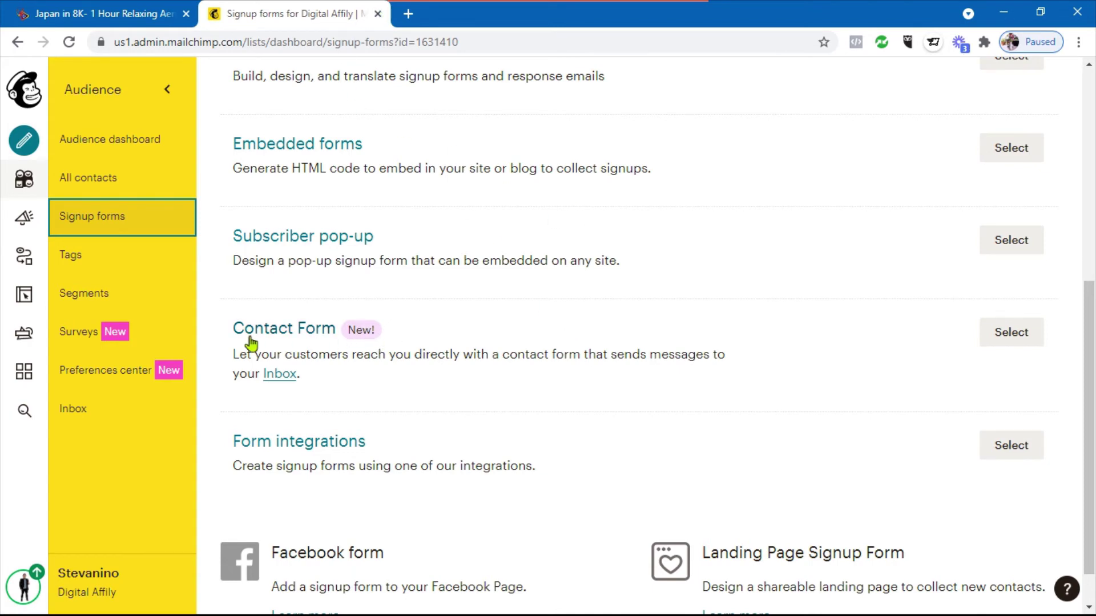
scroll(504, 377, down, 1)
scroll(504, 377, up, 7)
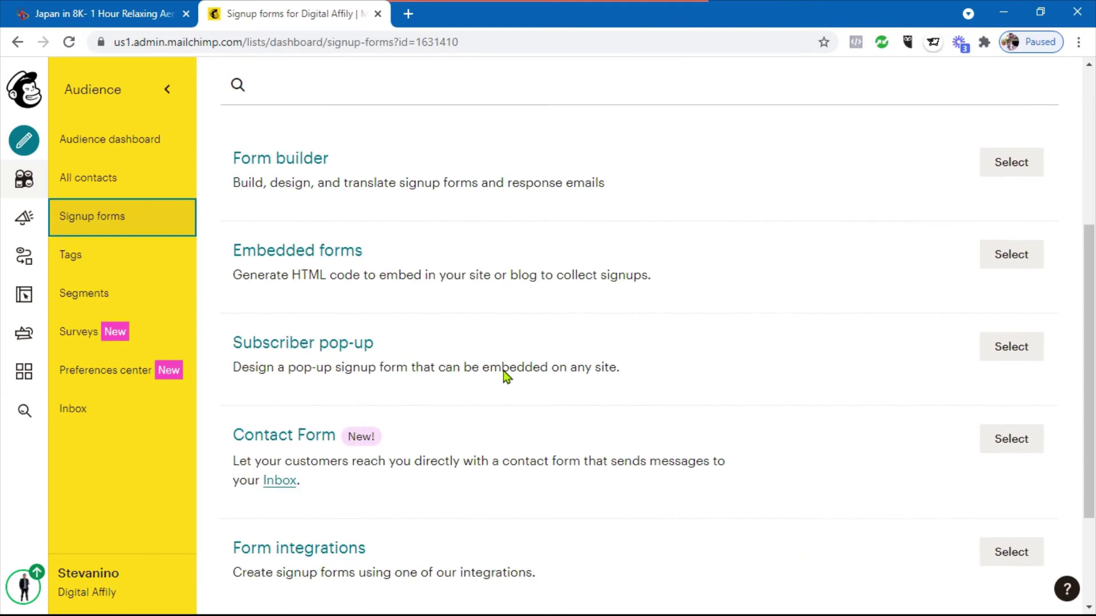
click(101, 255)
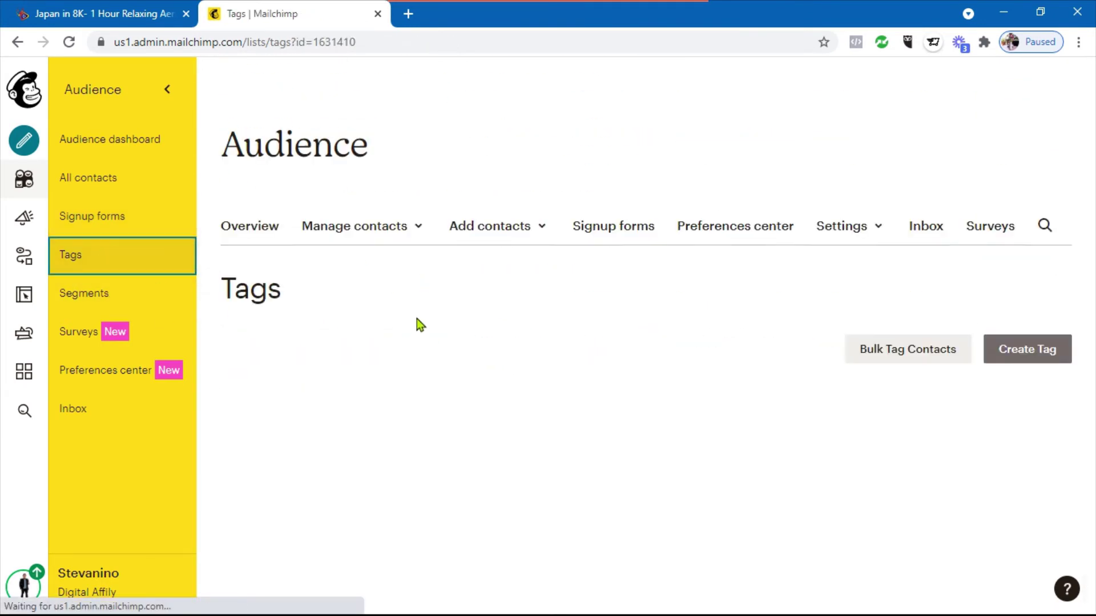
Begin creating a new tag on the empty Tags page, then cancel the naming dialog
scroll(417, 318, down, 3)
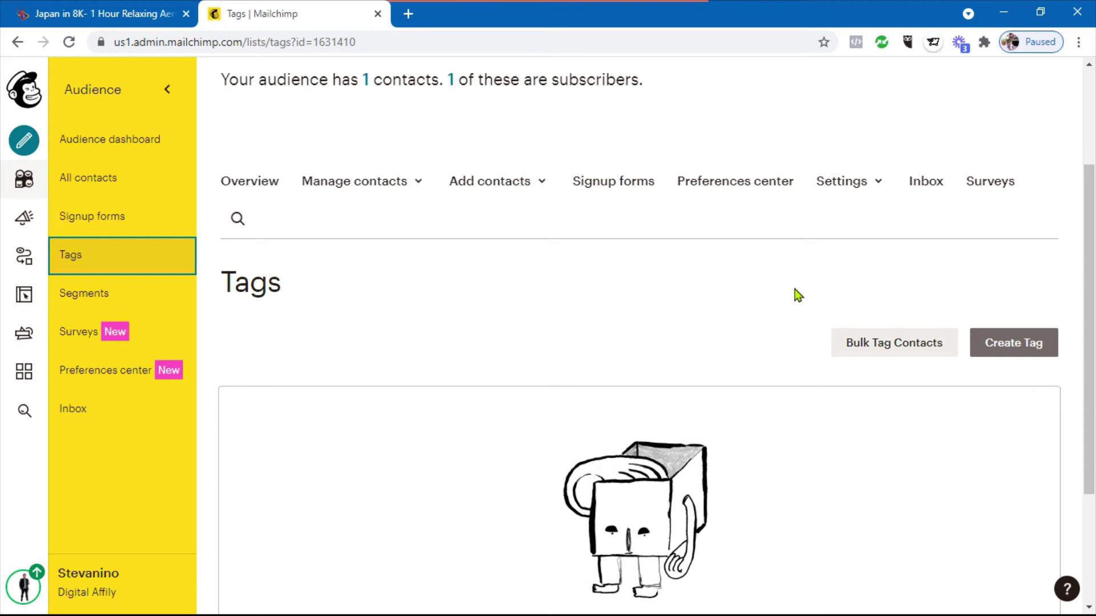
click(1020, 353)
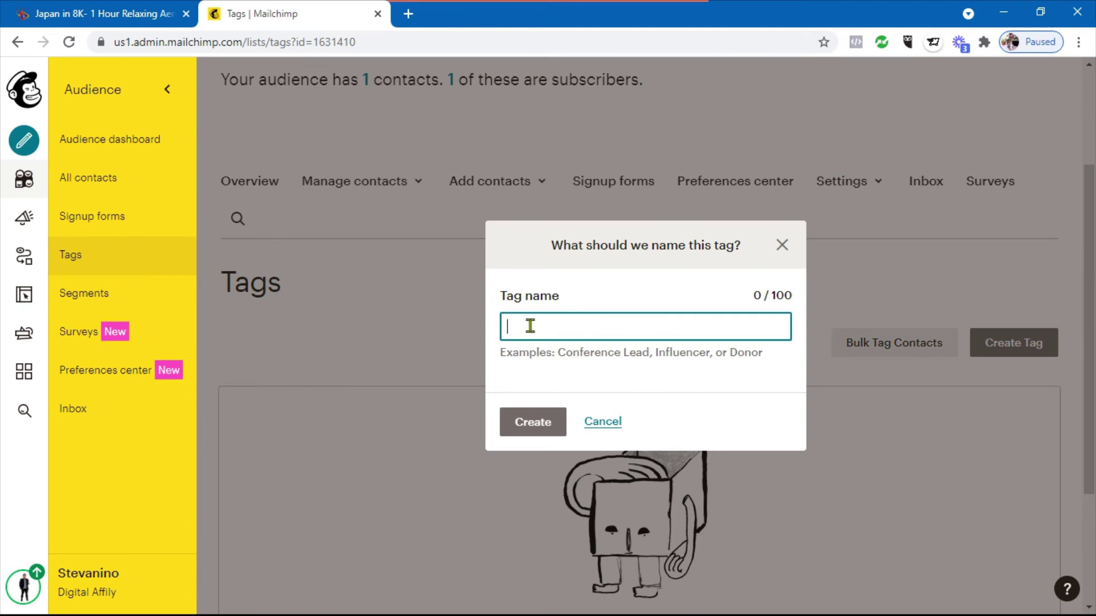
click(782, 245)
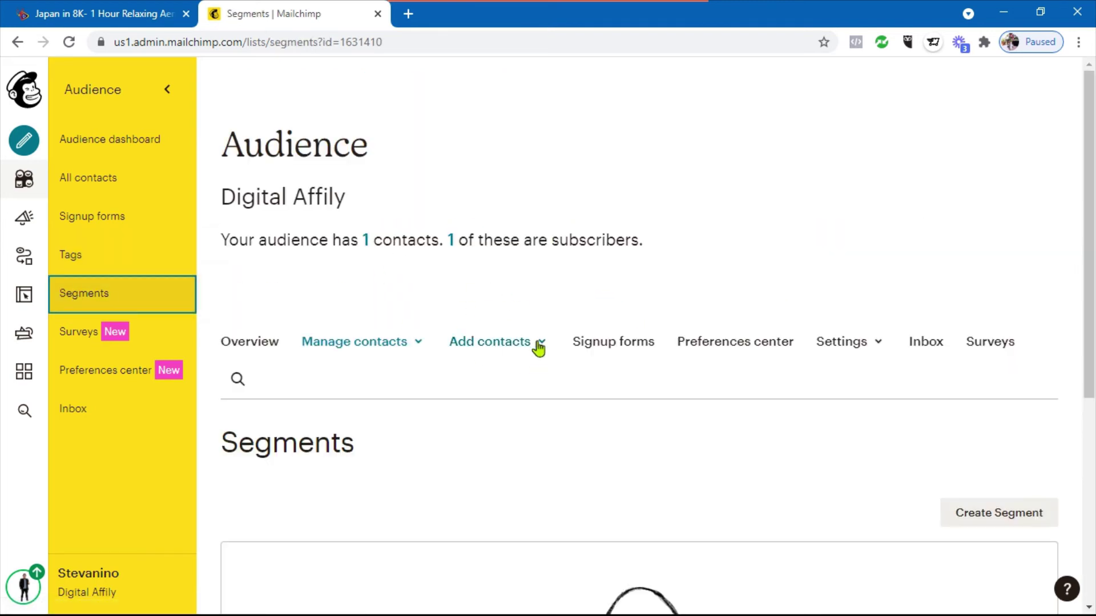
Scroll the empty Segments page, then open the Digital Affily Surveys page
scroll(588, 365, down, 3)
scroll(579, 419, down, 3)
scroll(579, 419, up, 6)
scroll(609, 394, down, 2)
scroll(531, 360, down, 1)
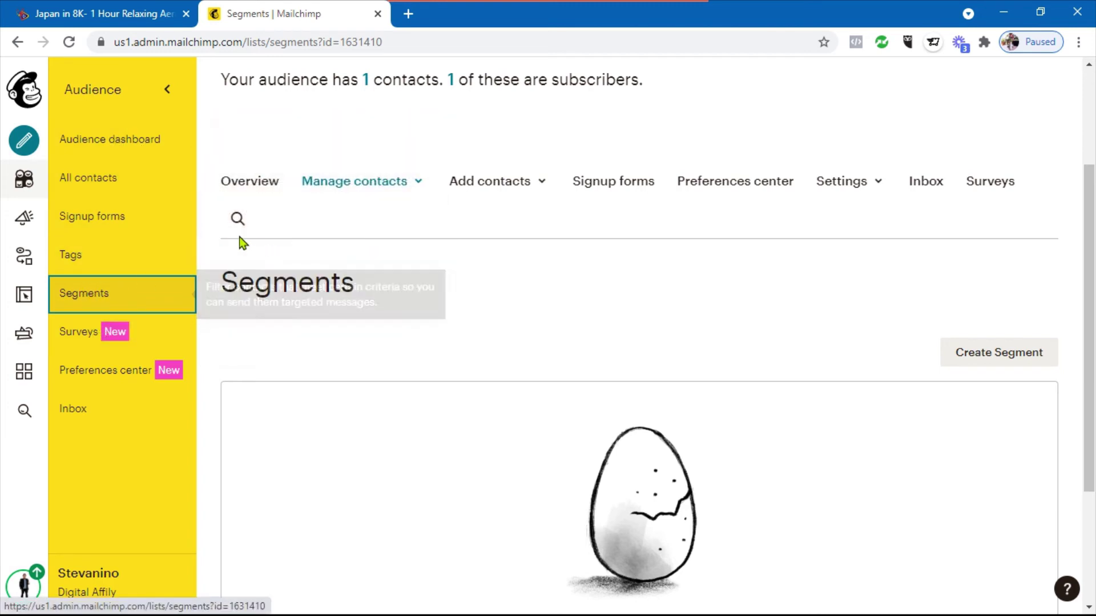
click(91, 336)
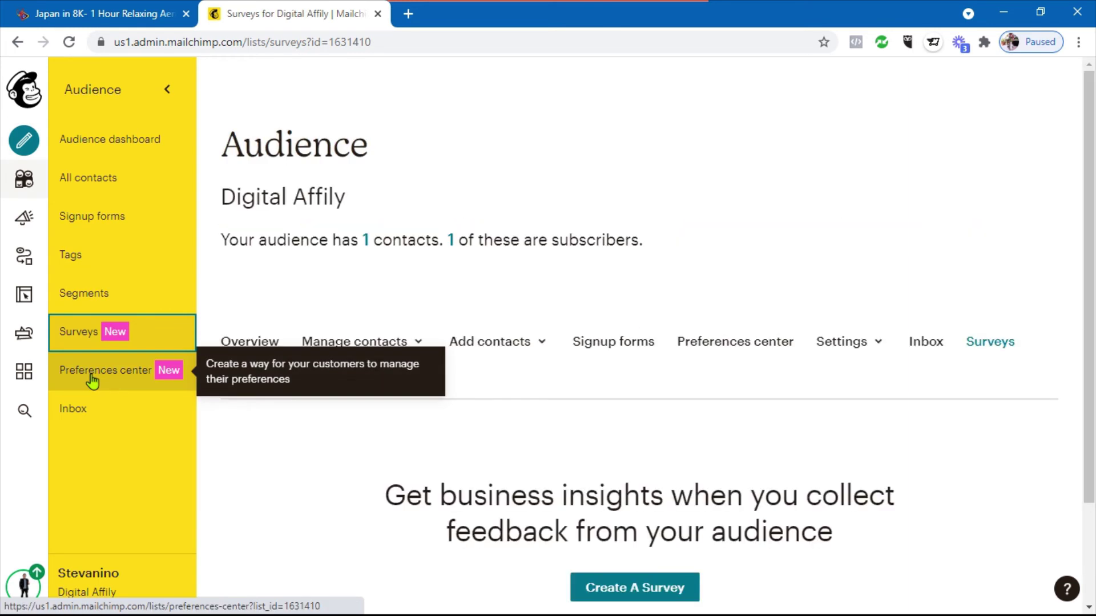
Switch between the Preferences center and Surveys pages, scrolling each, ending on Preferences center
click(91, 379)
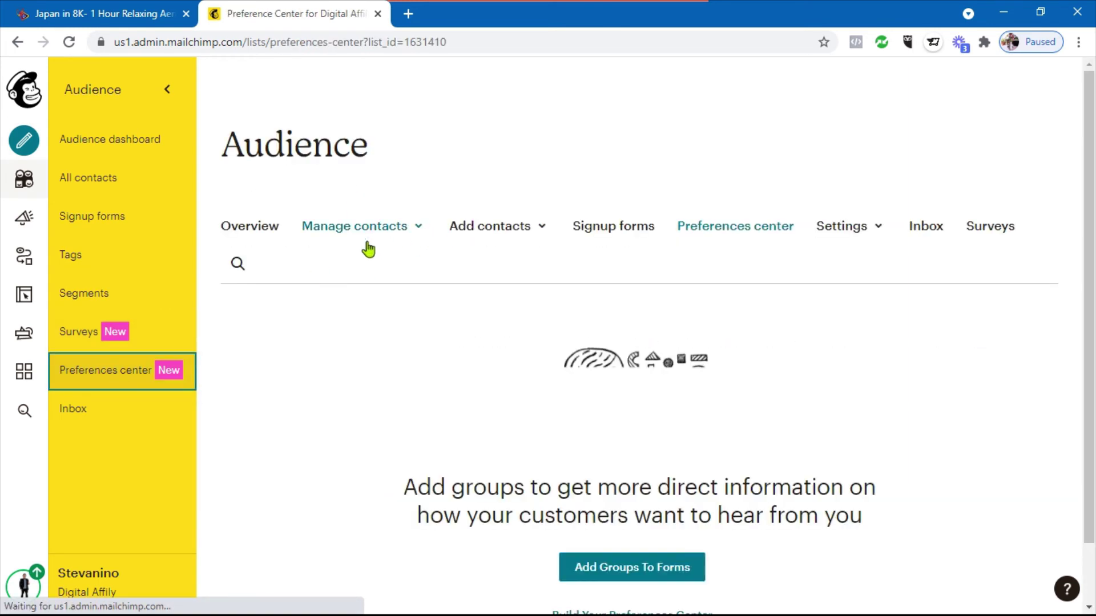
scroll(421, 240, down, 3)
scroll(420, 242, down, 1)
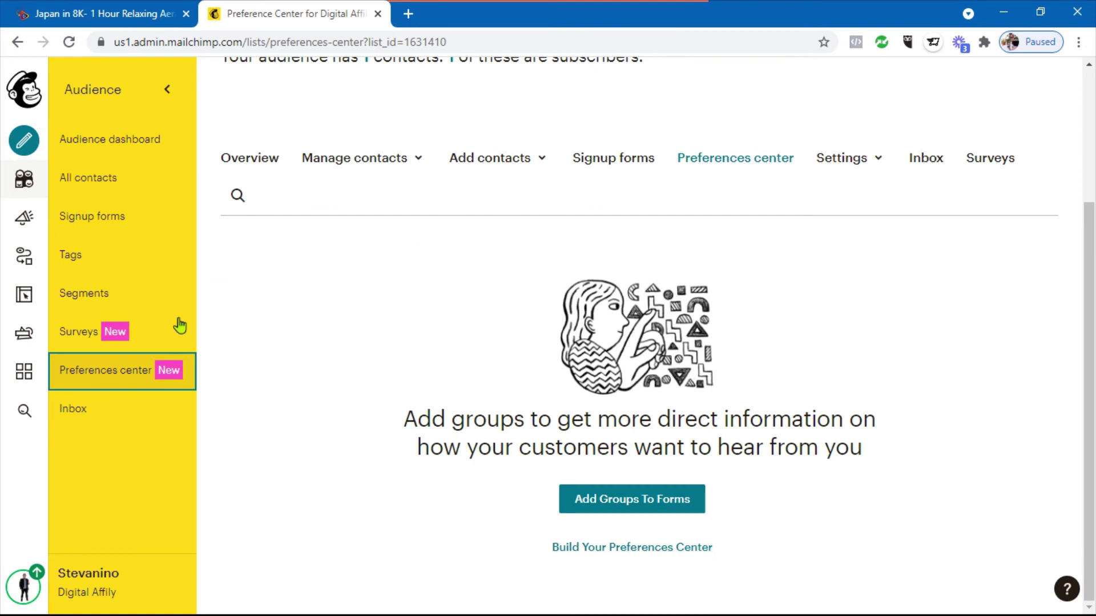
click(91, 331)
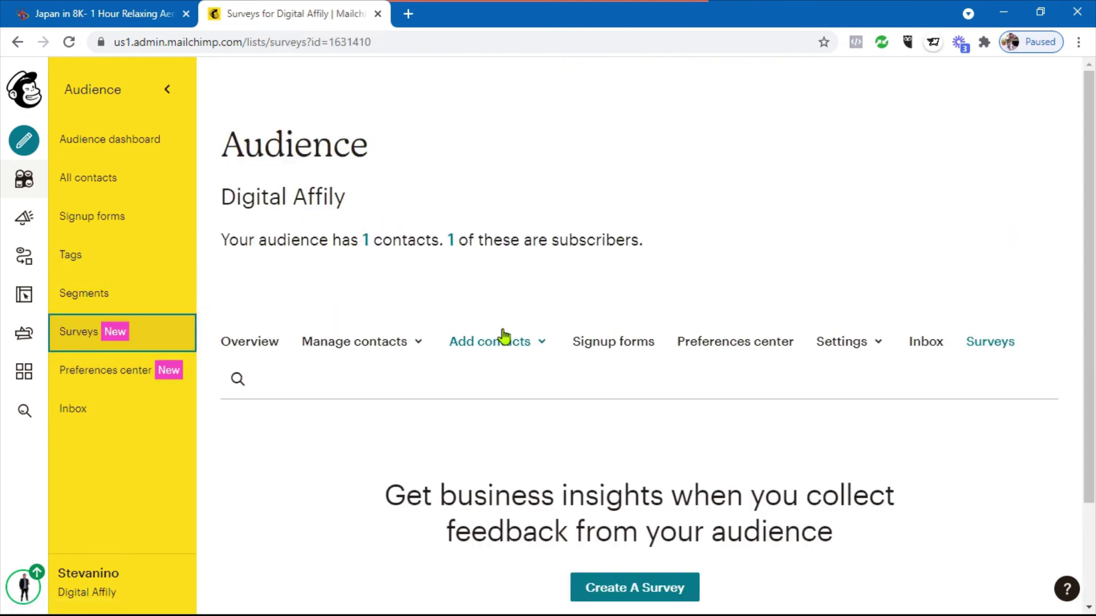
scroll(502, 337, down, 2)
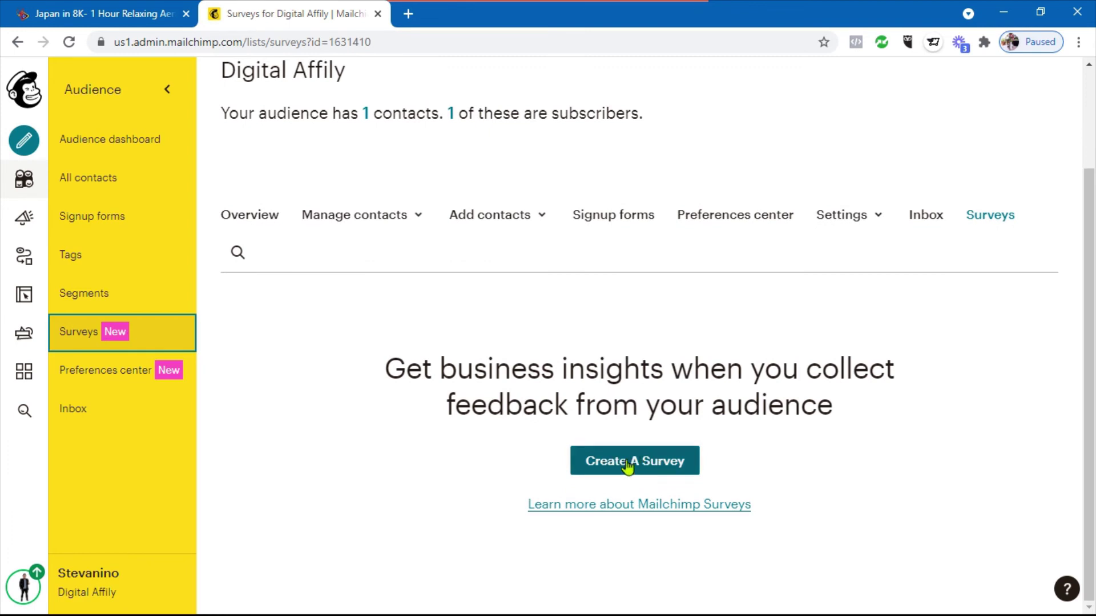
click(114, 379)
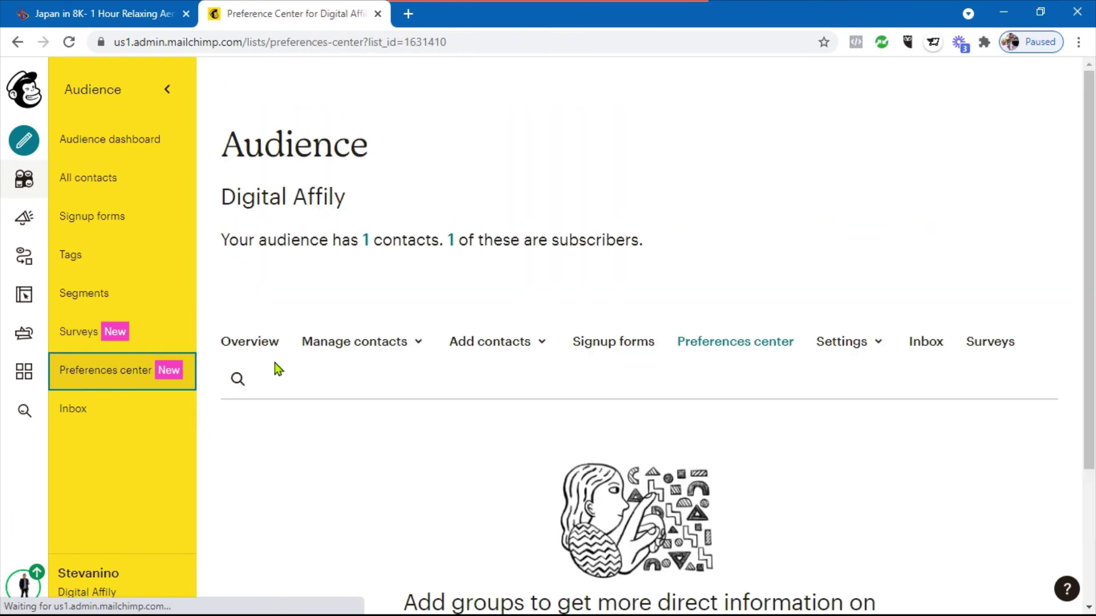
scroll(779, 276, down, 3)
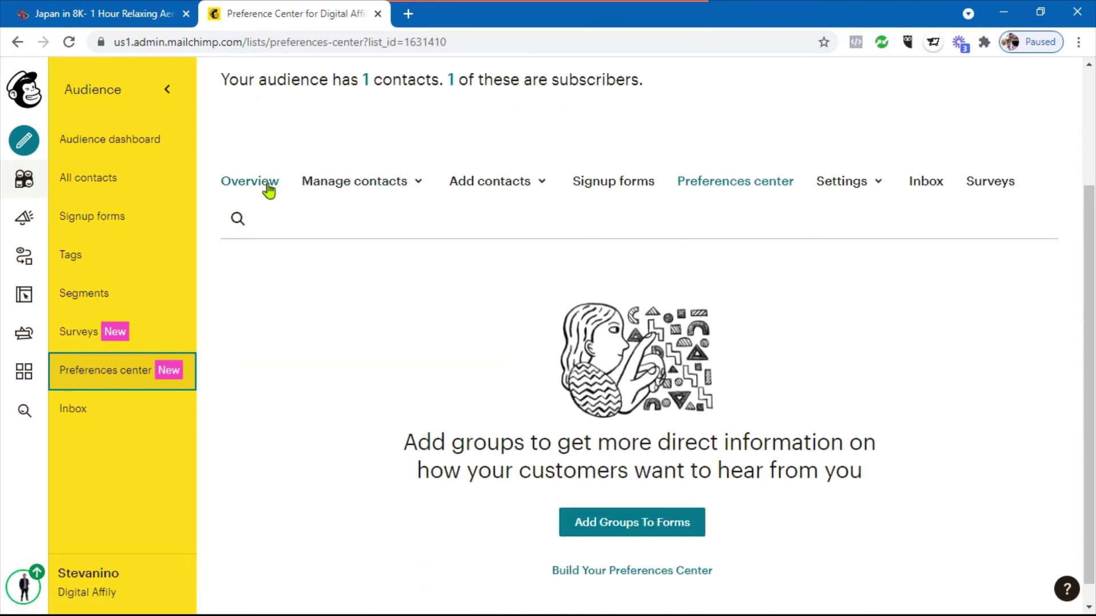
Check the contact management and add-contacts menus, then open the Settings dropdown
click(392, 182)
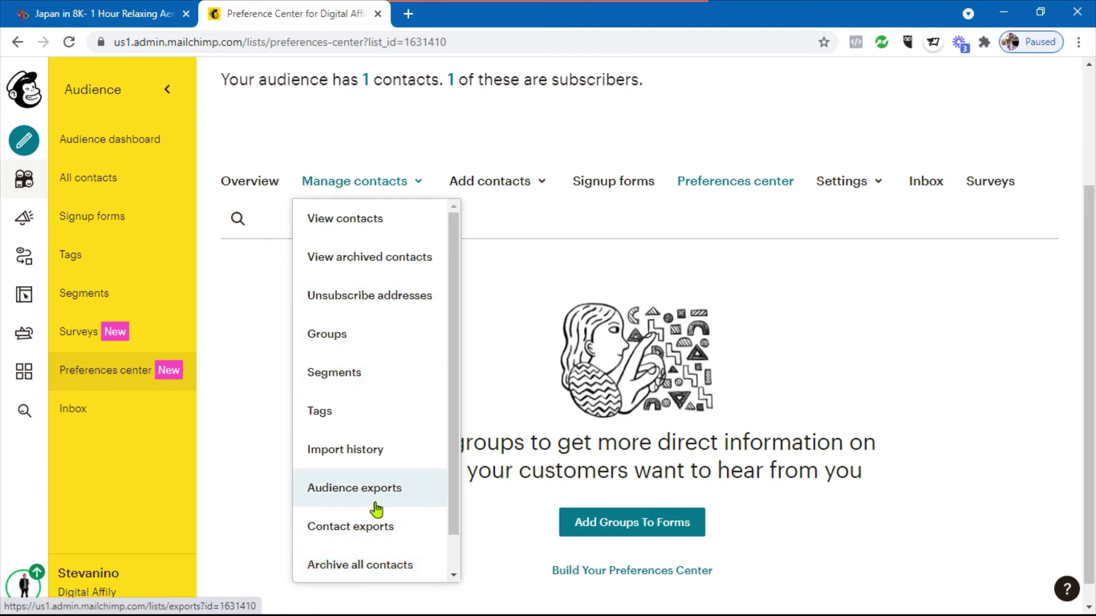
click(484, 180)
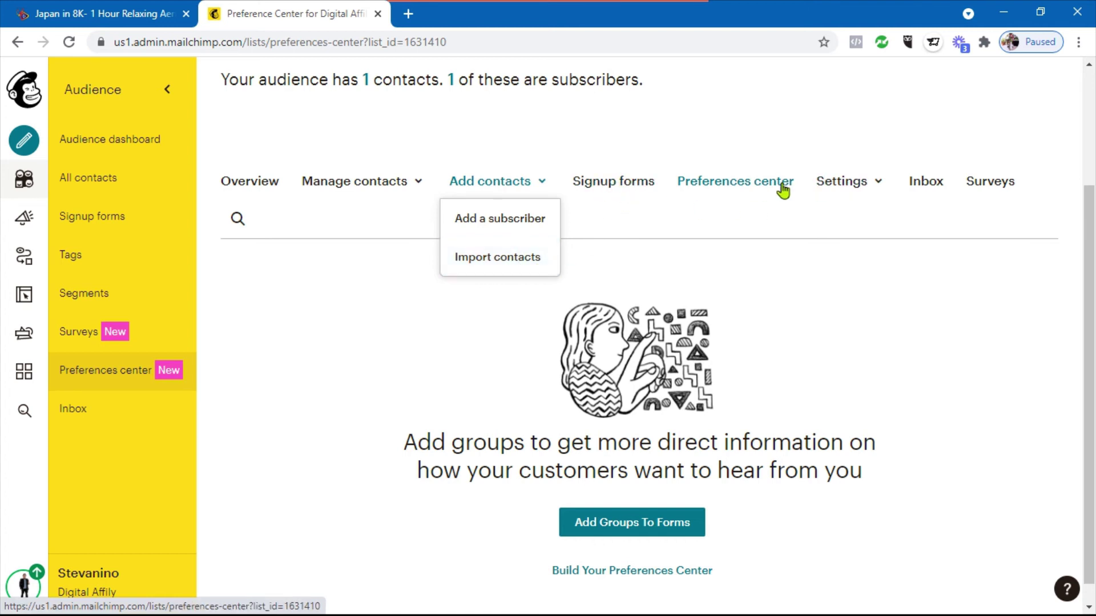
click(847, 190)
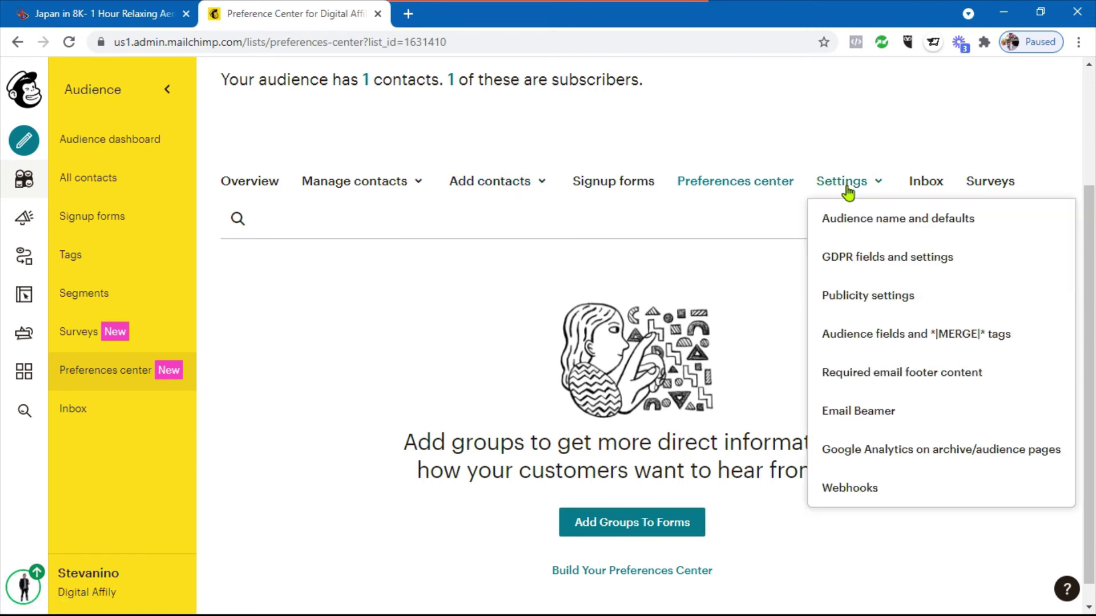
Open Audience name and defaults, click the name field, and select the Audience ID code
click(851, 228)
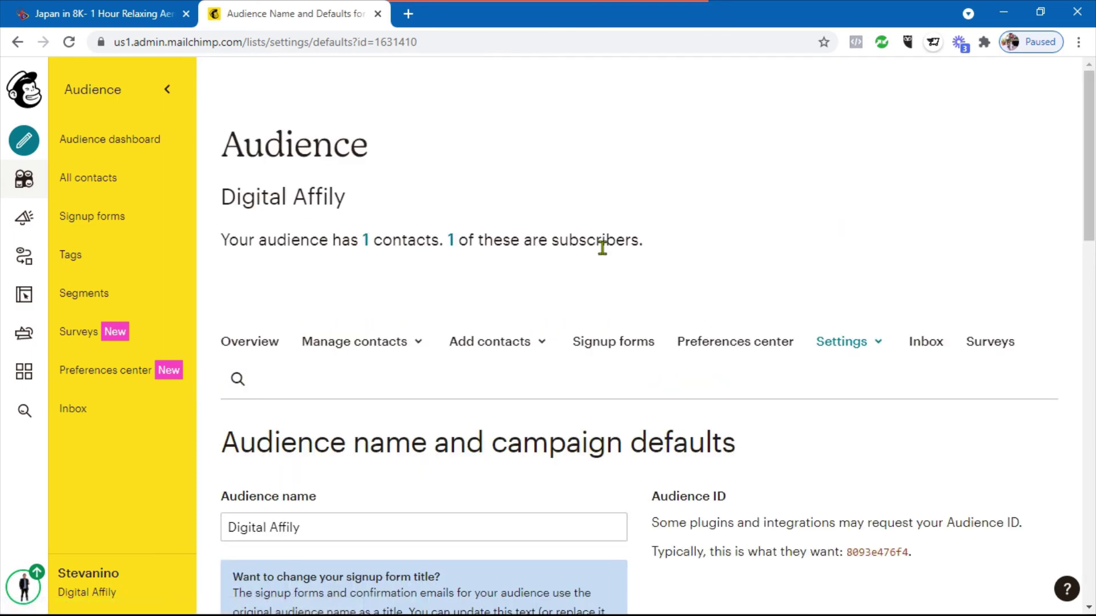
scroll(734, 392, down, 3)
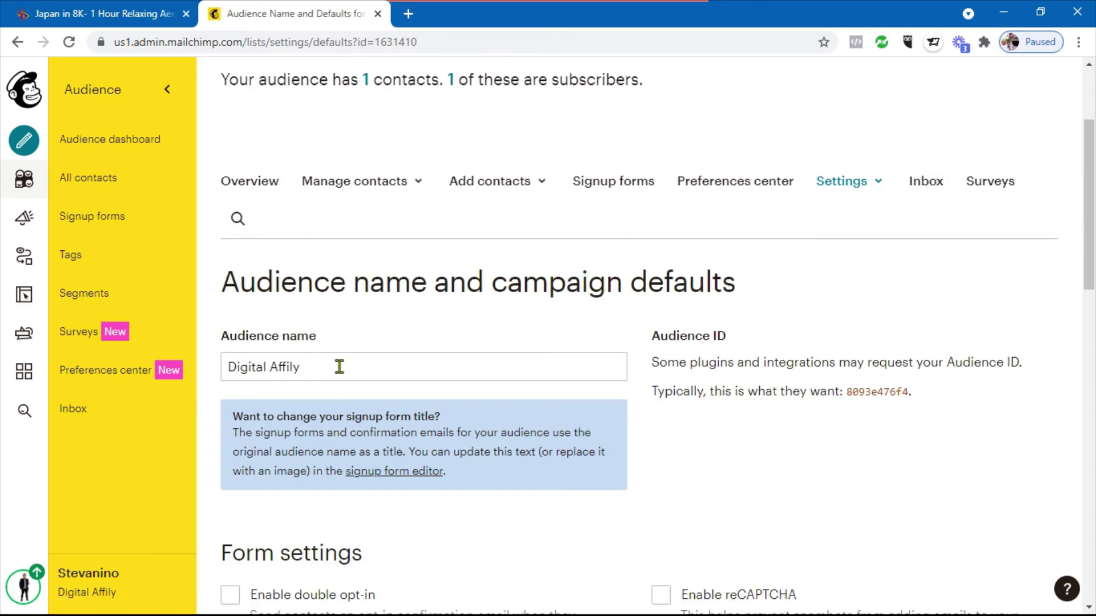
scroll(321, 369, down, 4)
scroll(453, 357, up, 3)
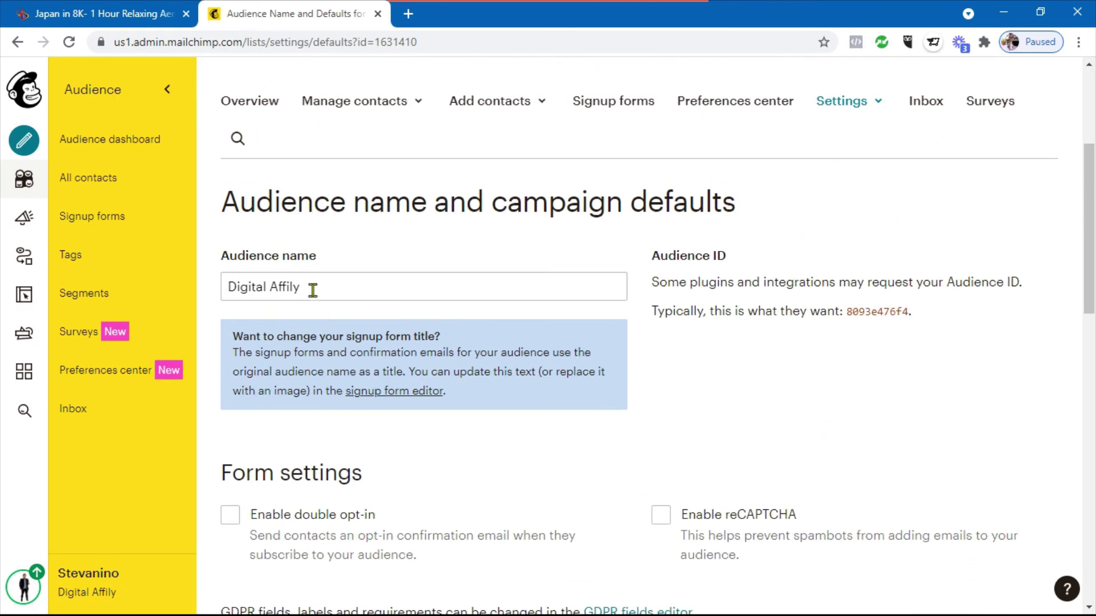
click(231, 289)
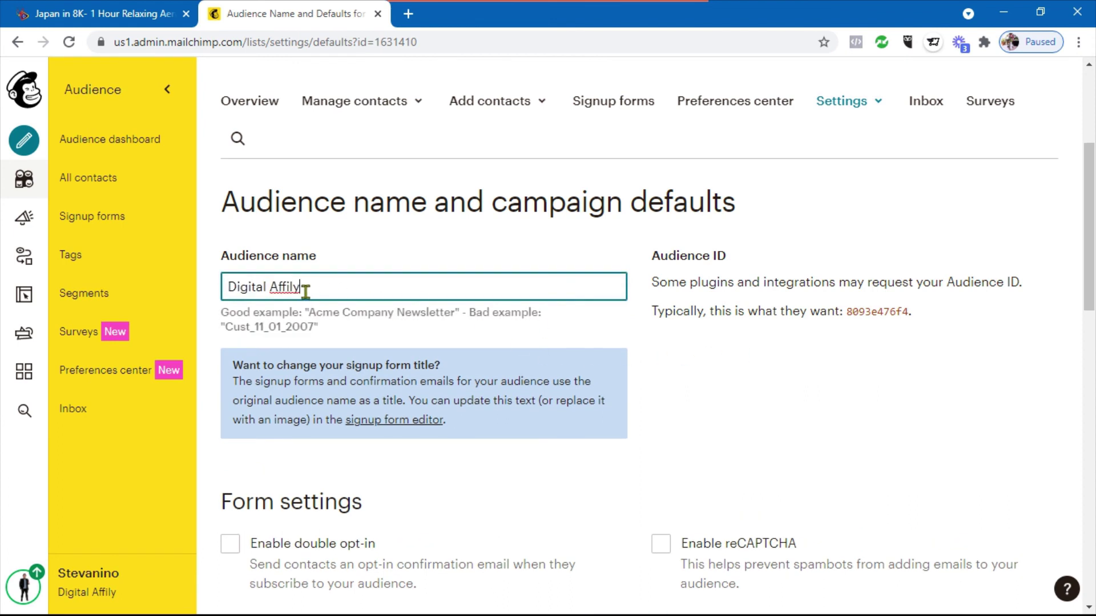
click(849, 312)
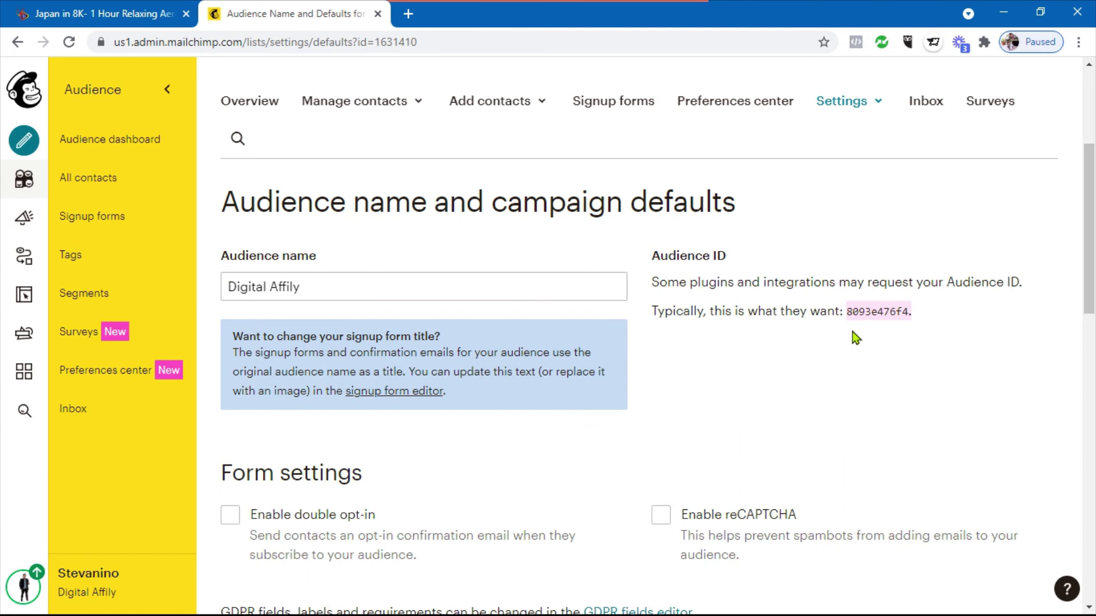
click(847, 312)
drag(851, 310, 911, 315)
Reselect the Audience ID after briefly opening the settings list, and scroll the page
click(881, 113)
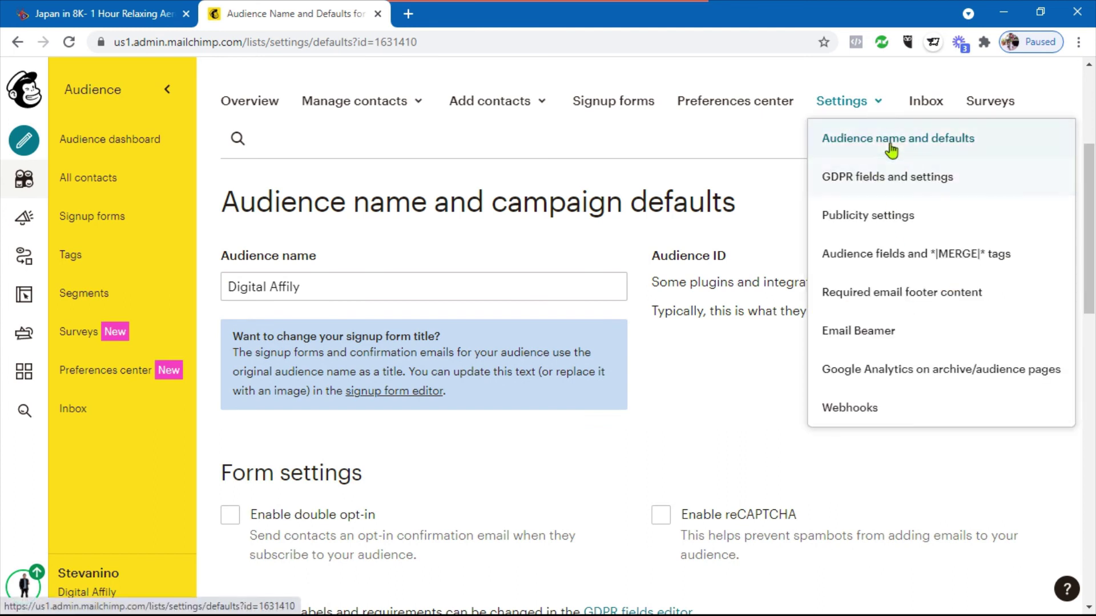
click(775, 186)
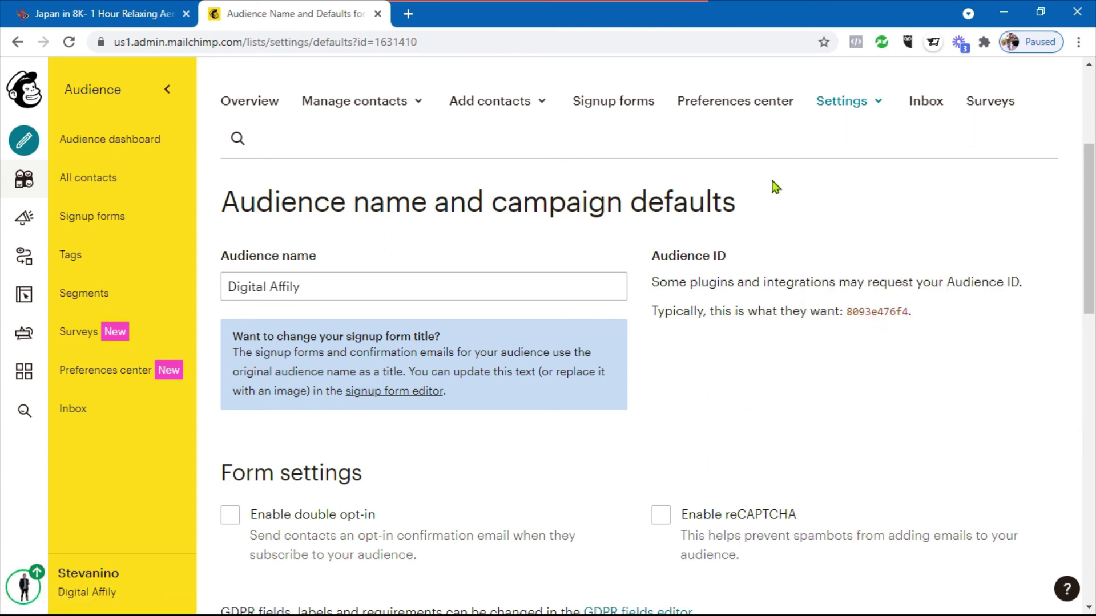
drag(861, 312, 906, 313)
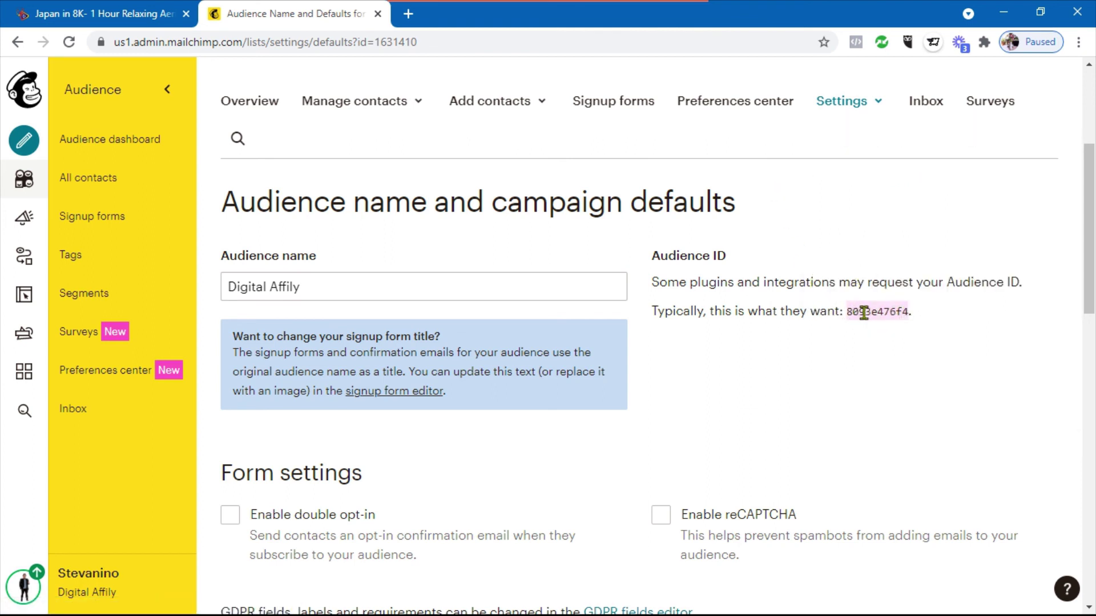
scroll(862, 274, up, 1)
scroll(861, 285, down, 5)
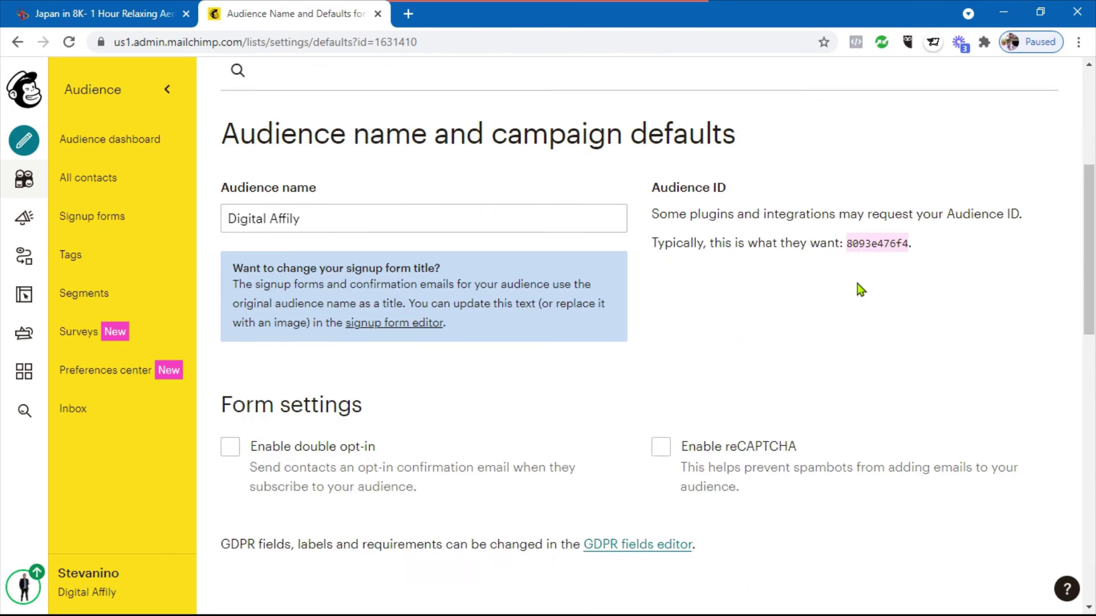
scroll(859, 288, up, 4)
scroll(861, 290, down, 4)
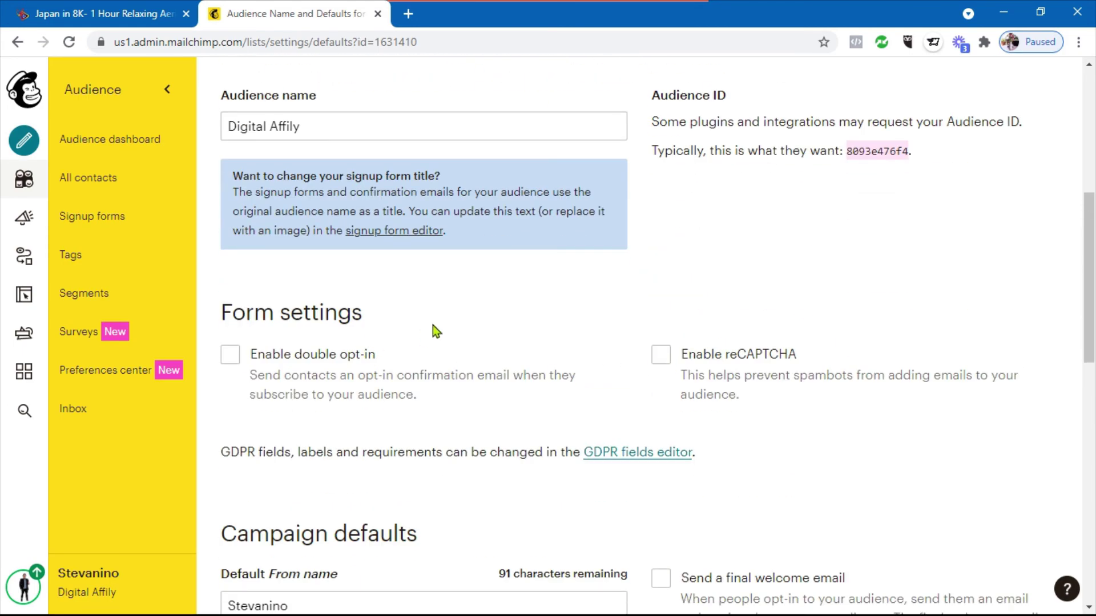
scroll(436, 331, down, 3)
scroll(656, 355, down, 7)
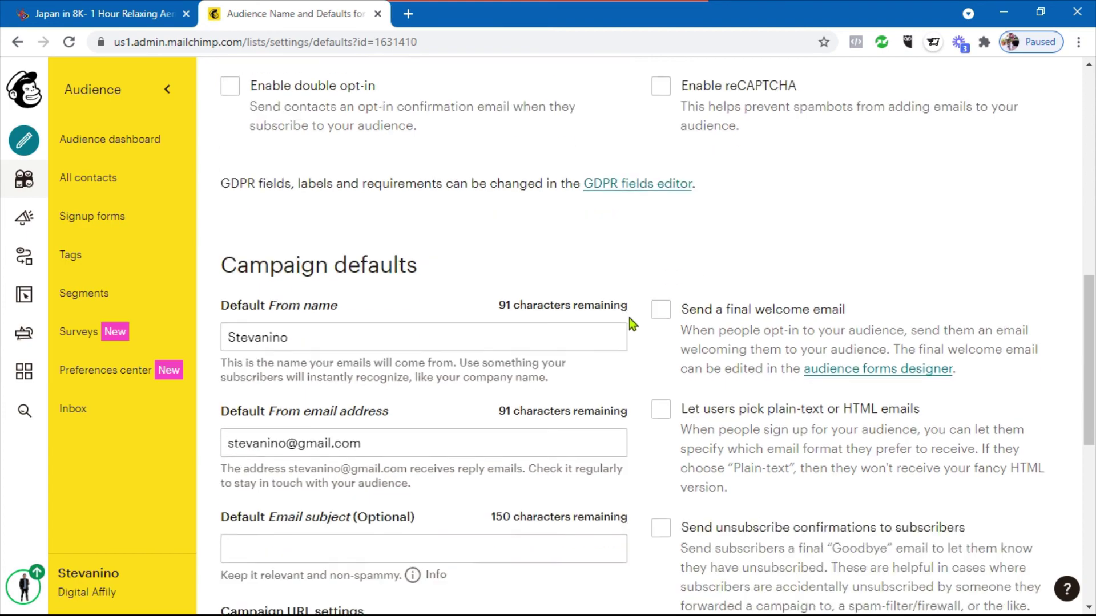
scroll(657, 358, up, 5)
scroll(657, 358, up, 12)
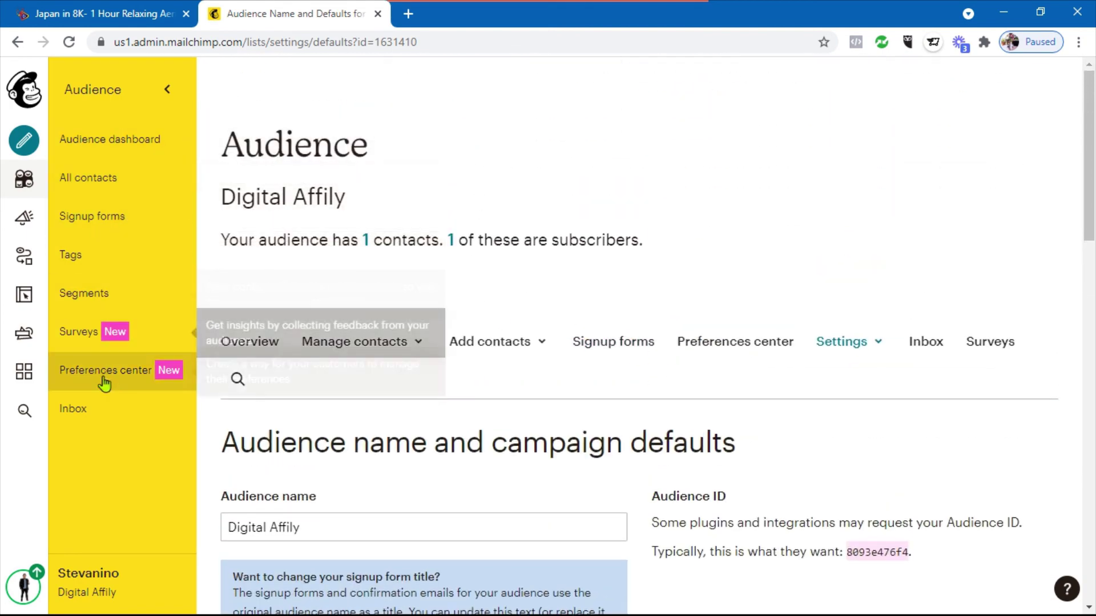
Visit the audience Inbox, dismiss its welcome tour, return to the dashboard and open Integrations
click(96, 410)
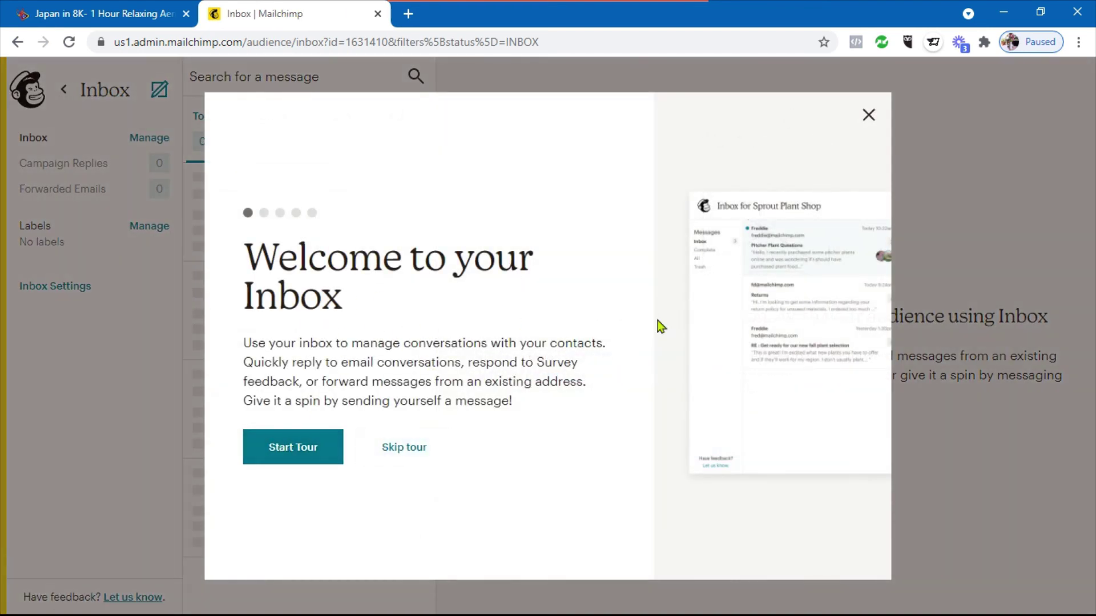
click(868, 116)
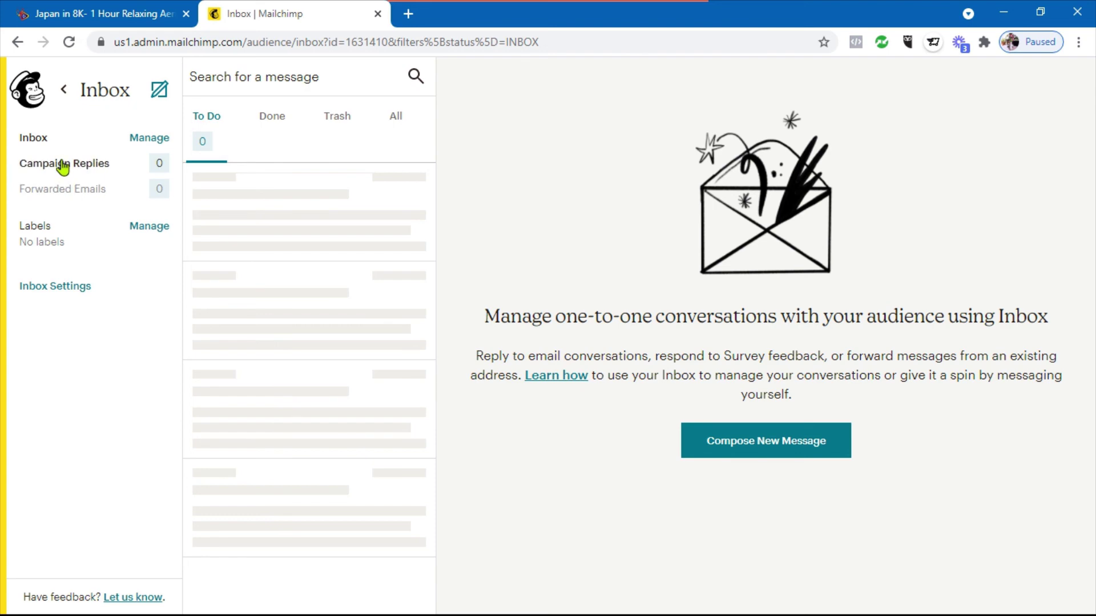
click(65, 99)
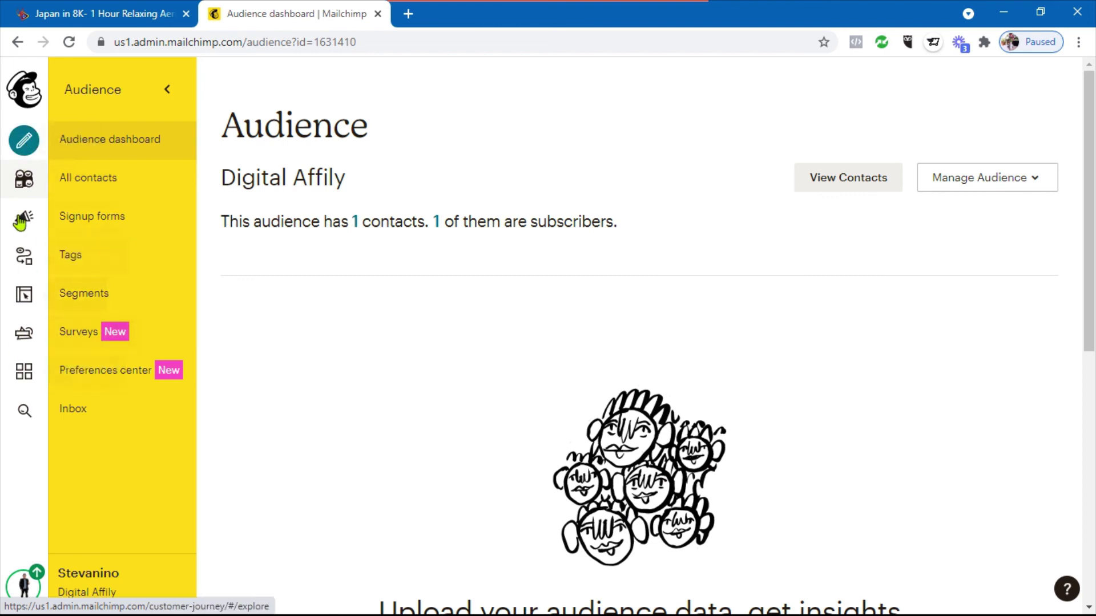
click(24, 371)
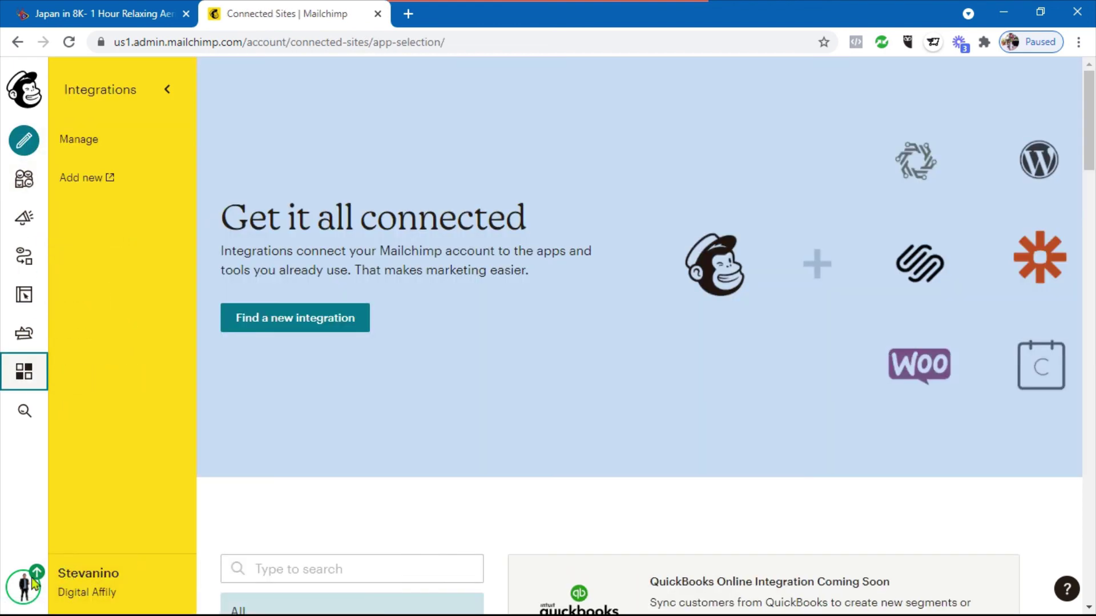
Open the Account overview from the avatar menu and expand the Extras dropdown
click(24, 585)
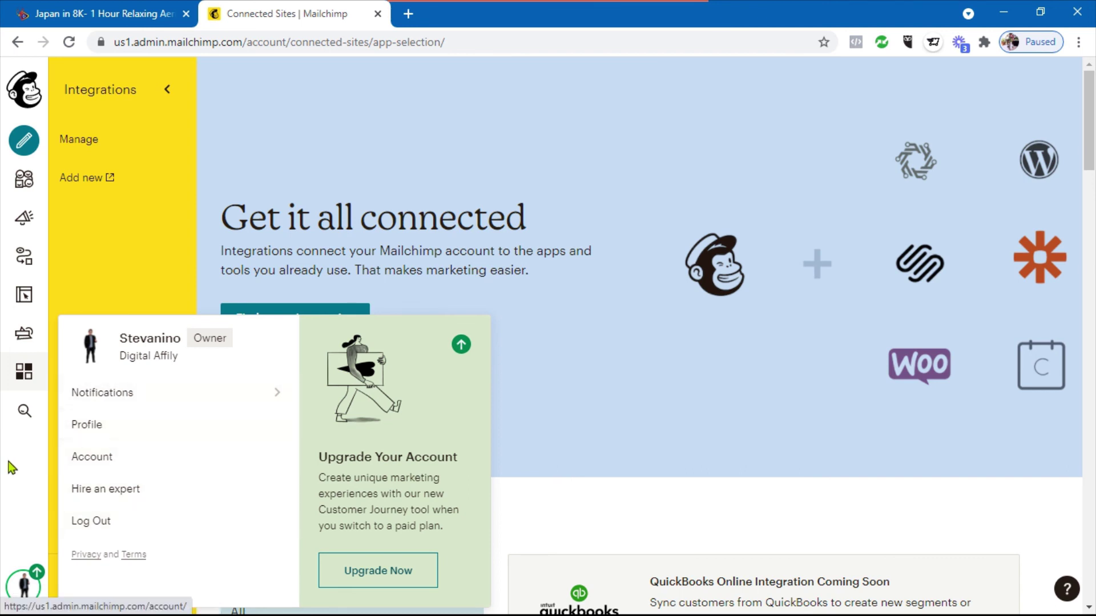
click(24, 586)
click(24, 585)
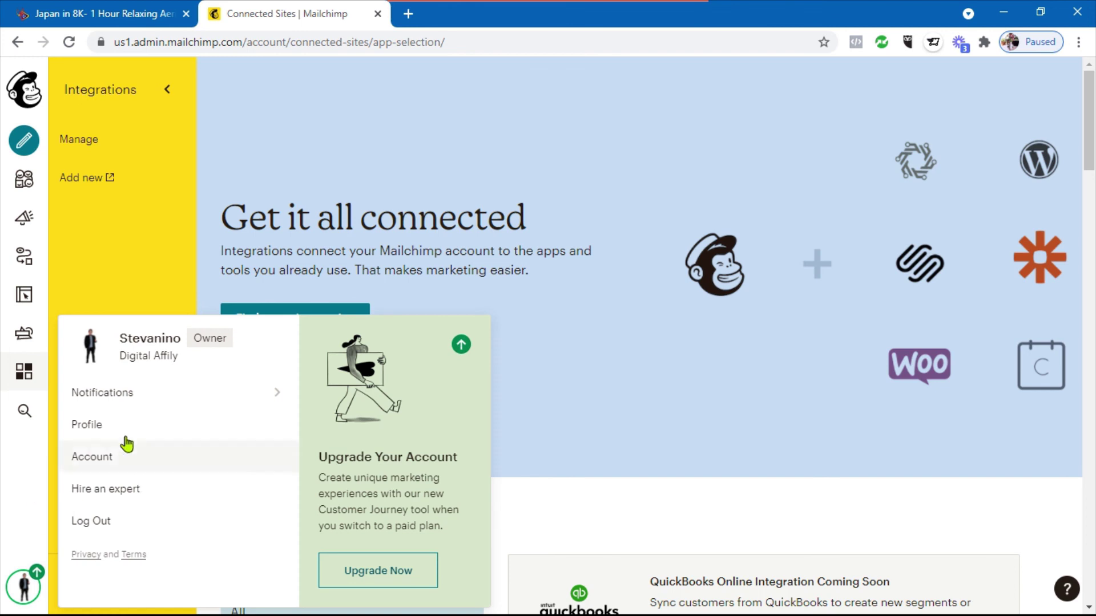
click(127, 459)
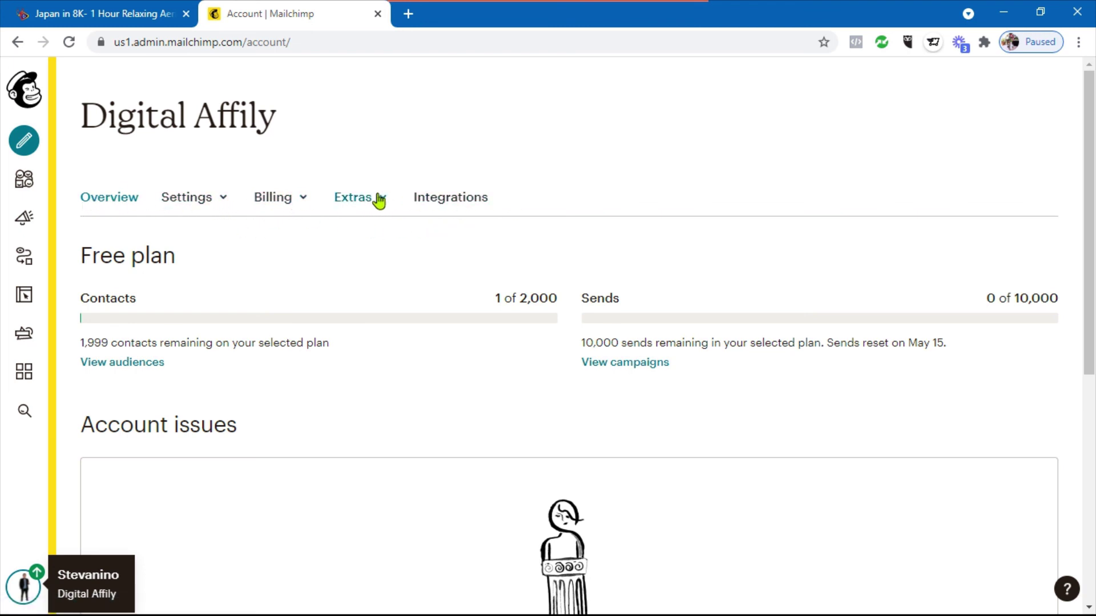
click(378, 199)
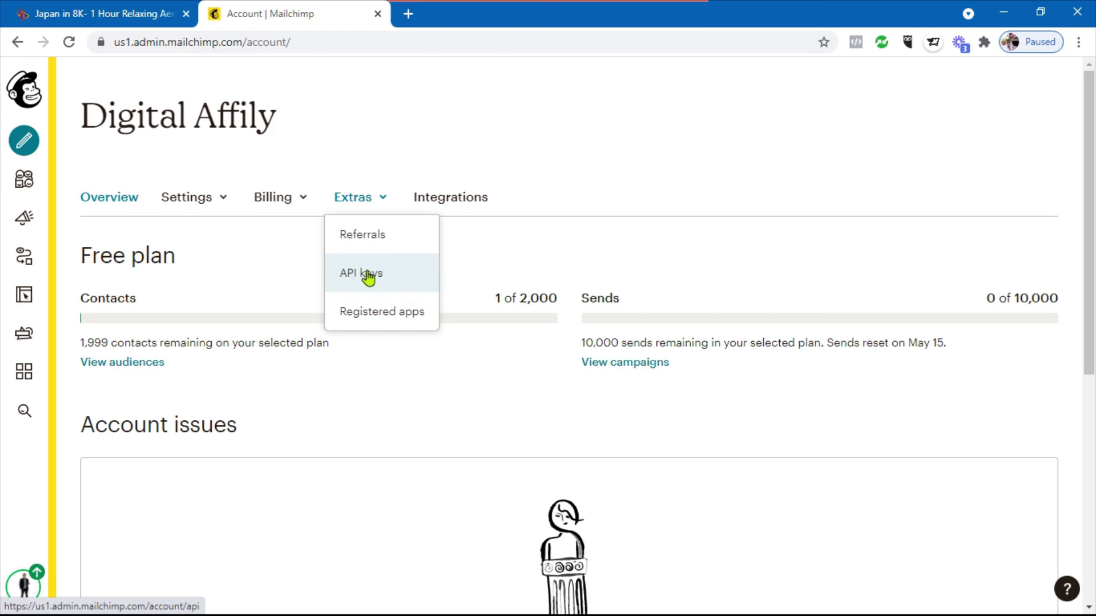
Go to API keys under Extras and check that the Your API keys section lists no keys
click(368, 277)
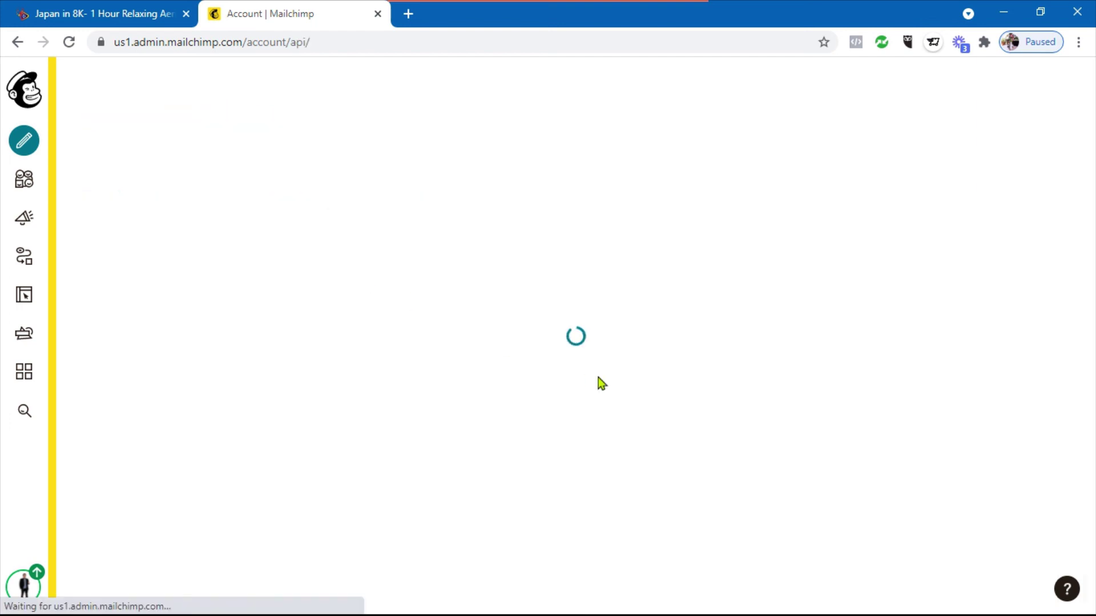
scroll(605, 382, down, 5)
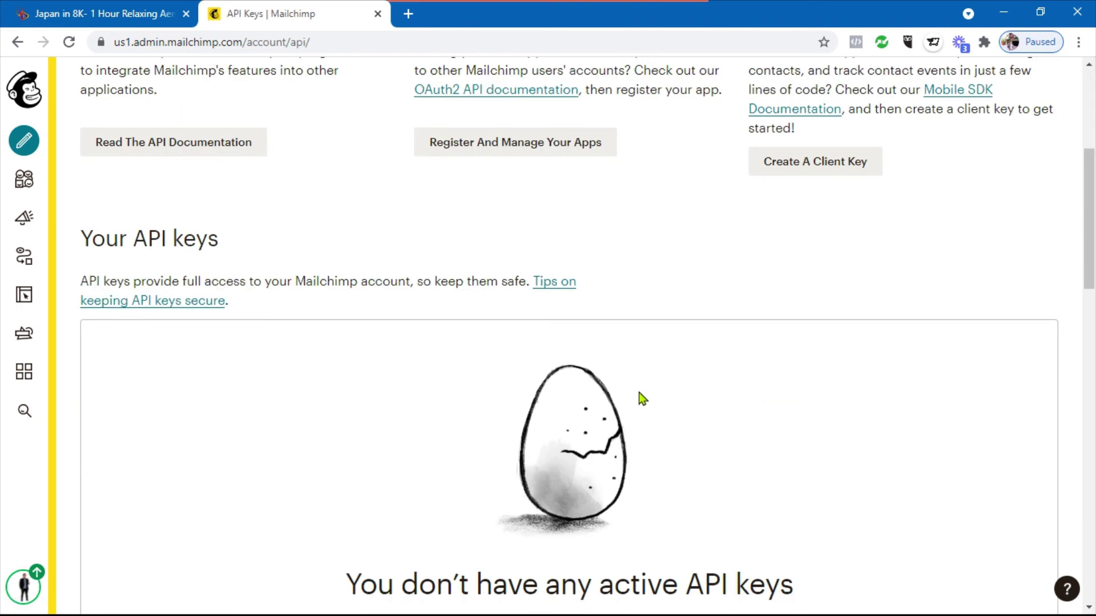
scroll(508, 416, down, 4)
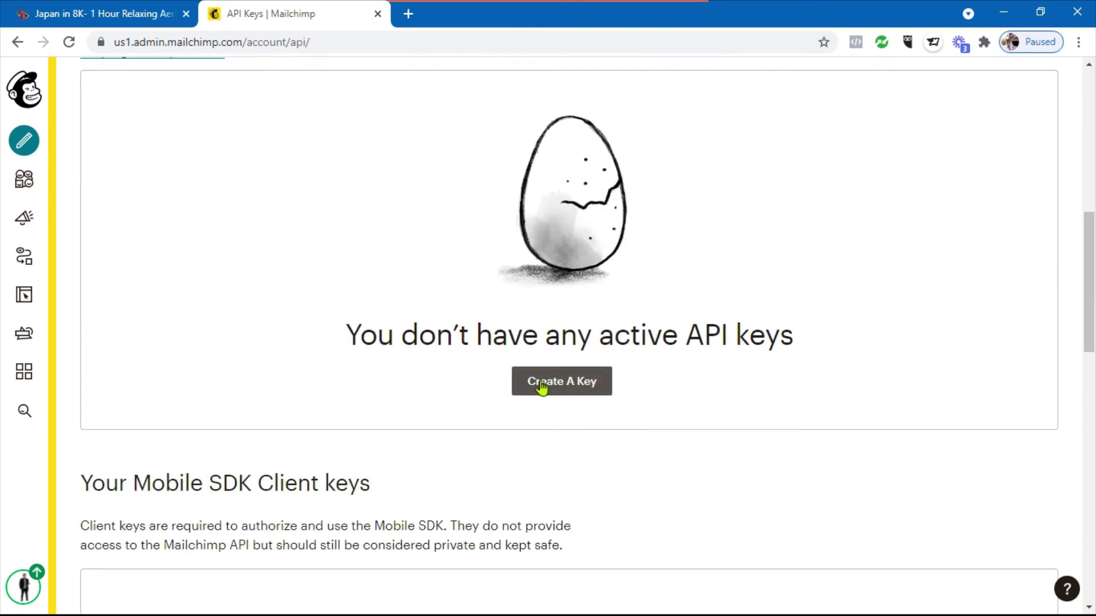
scroll(622, 377, up, 4)
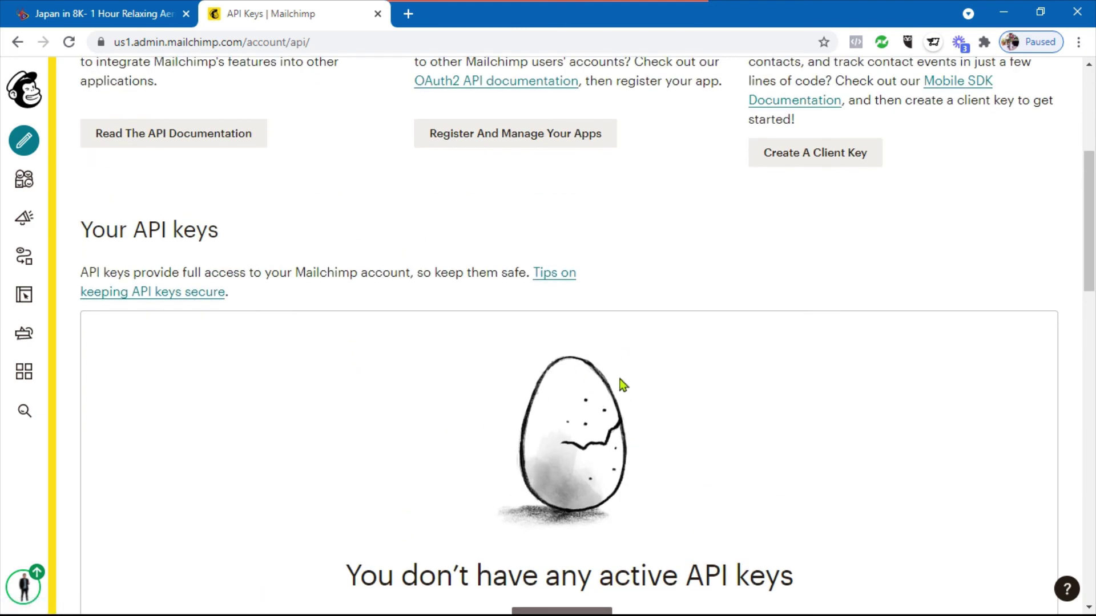
scroll(316, 273, up, 5)
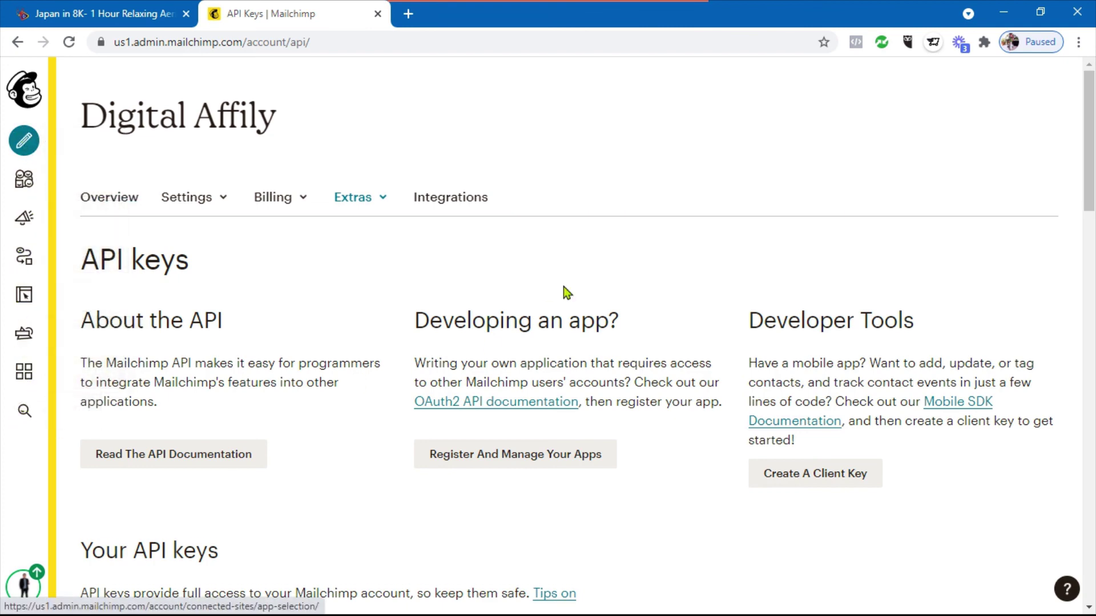
scroll(546, 225, down, 5)
scroll(545, 225, up, 5)
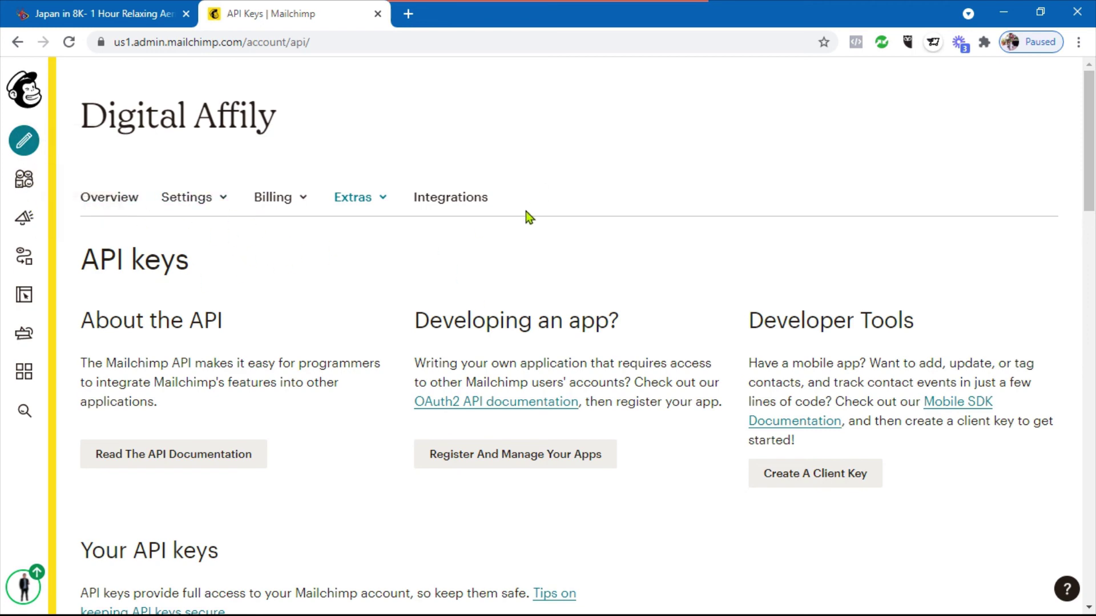
scroll(563, 266, down, 4)
scroll(563, 266, up, 4)
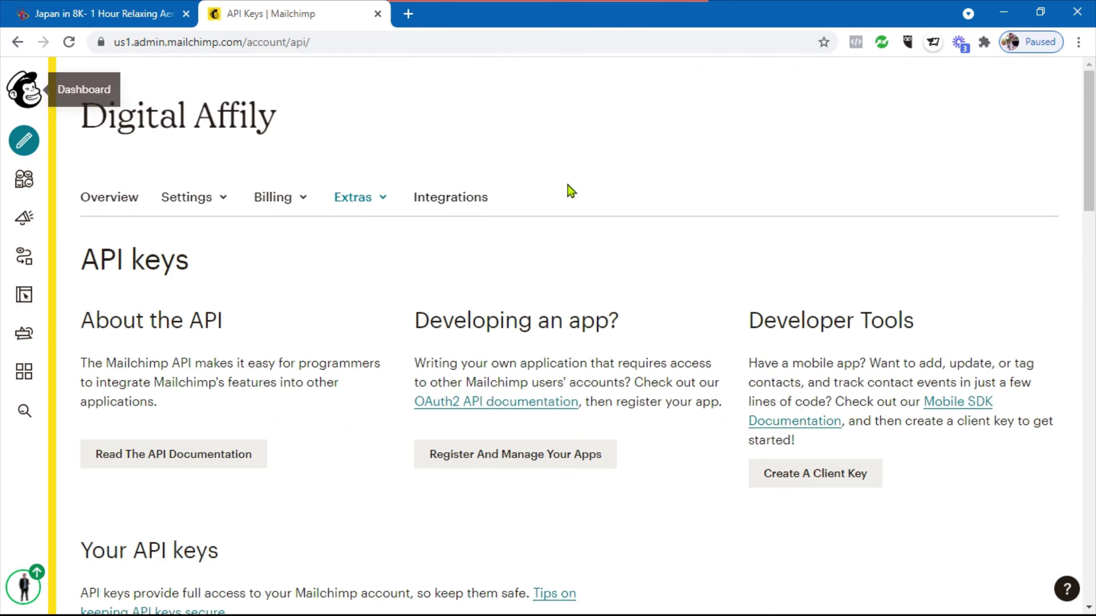
scroll(599, 251, down, 4)
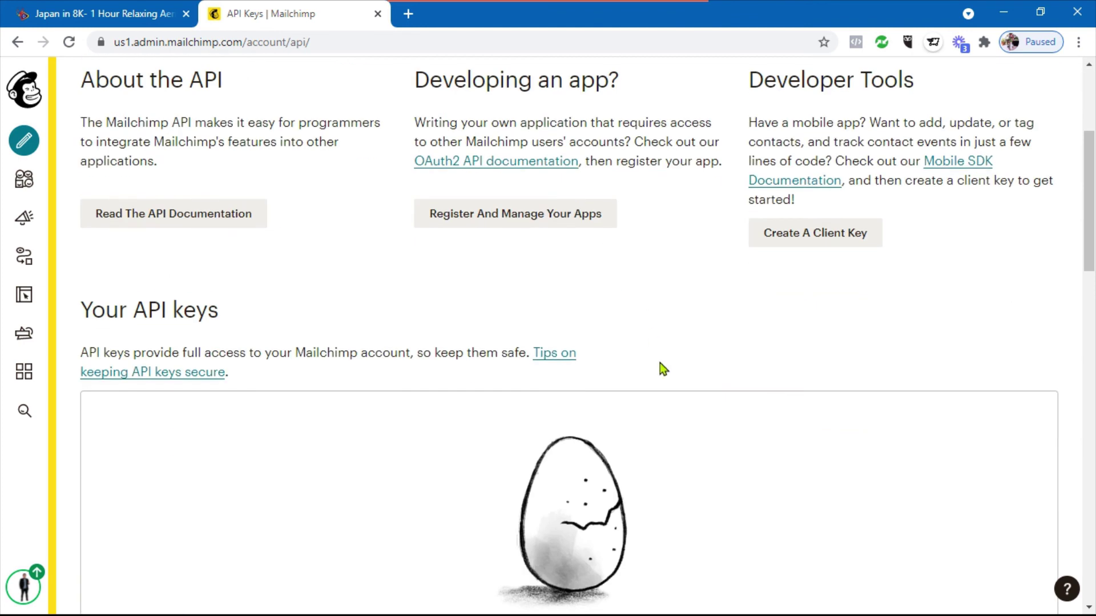